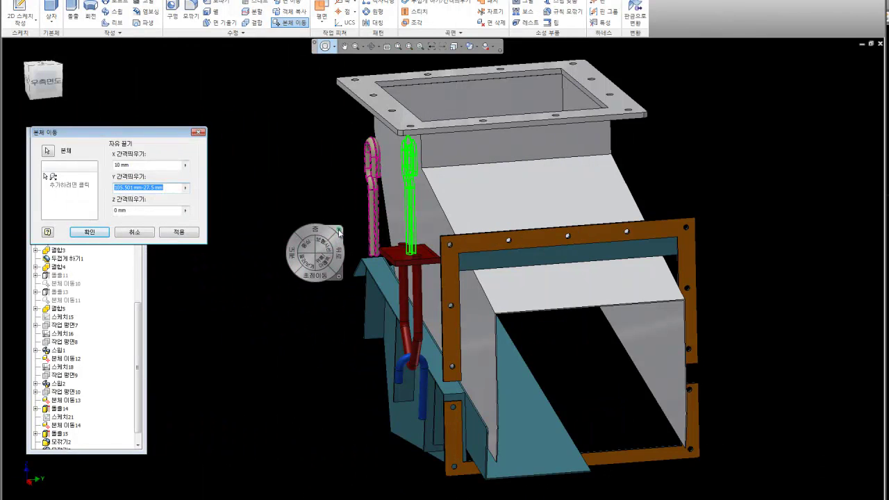
- Move the green hook rod body by X 0 and Y 105.501 mm-27.5 mm onto the red hanger plate
left_click(339, 232)
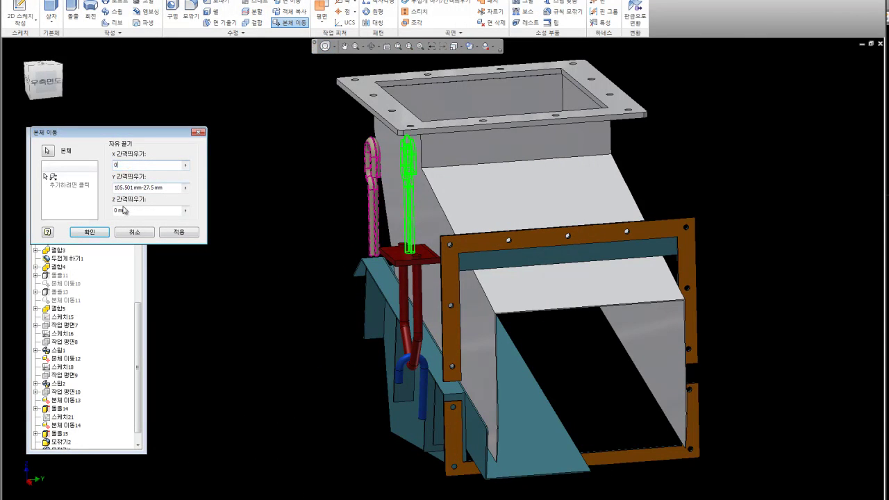
left_click(89, 232)
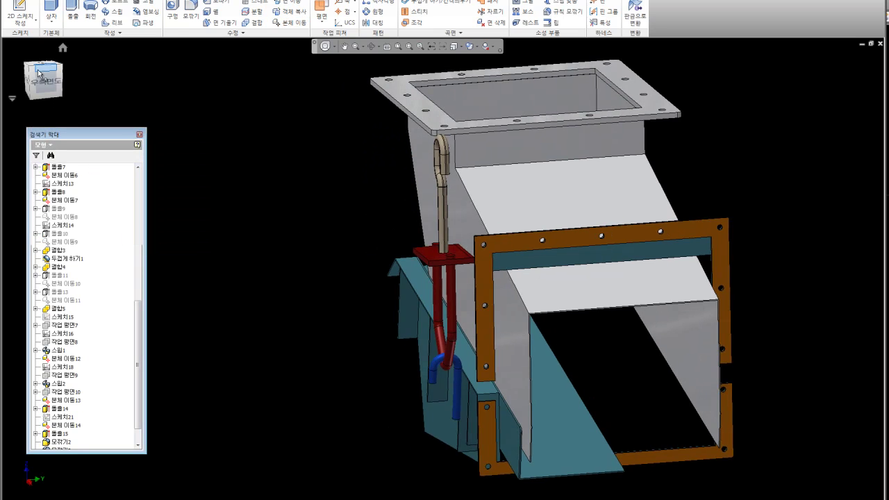
- Apply the glossy Burnt Red appearance to the hook rod so it matches the hanger
left_click(39, 75)
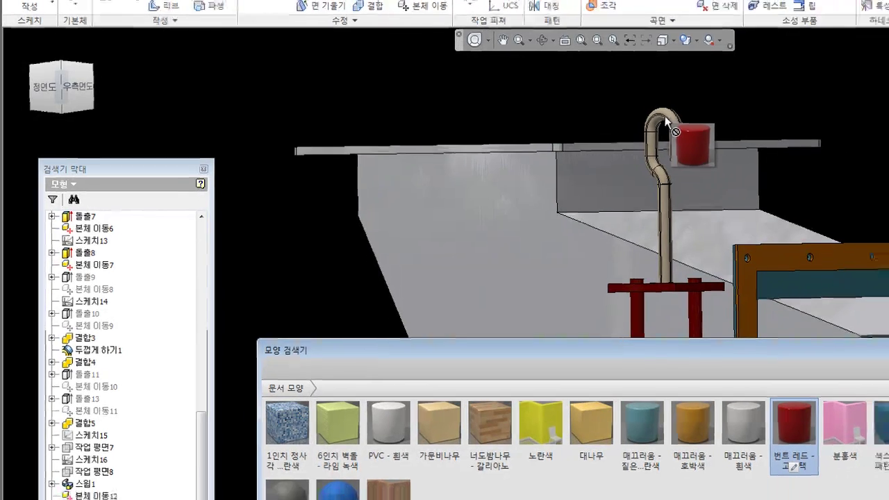
left_click_drag(796, 319, 670, 123)
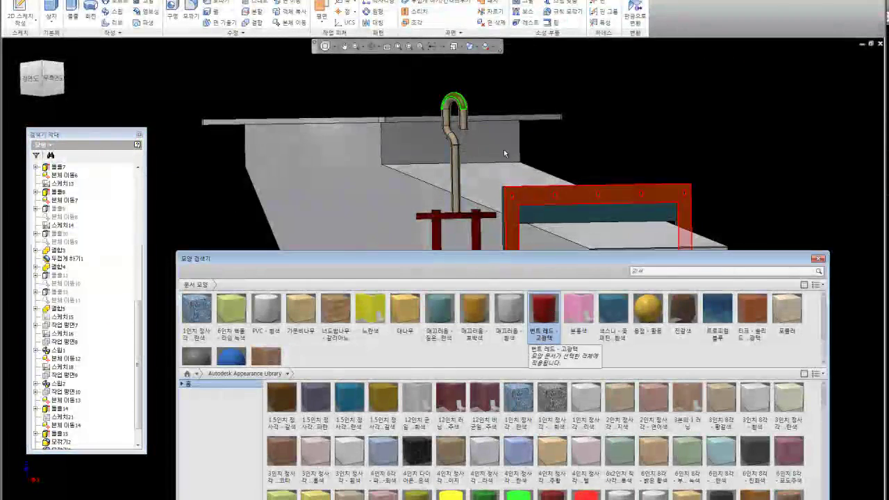
left_click(426, 83)
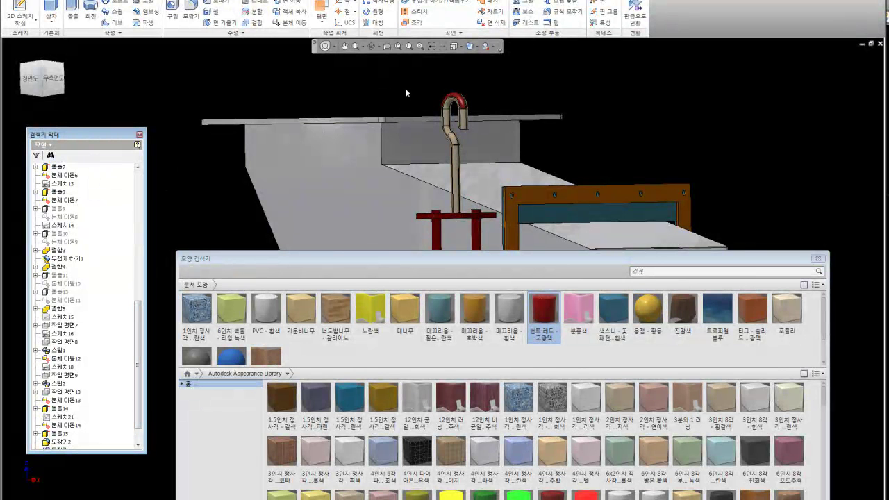
key("Escape")
left_click(193, 9)
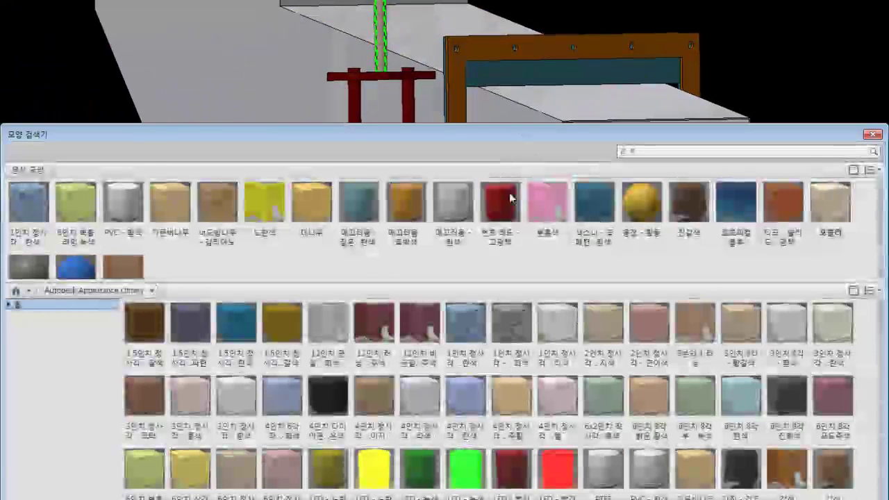
double_click(497, 196)
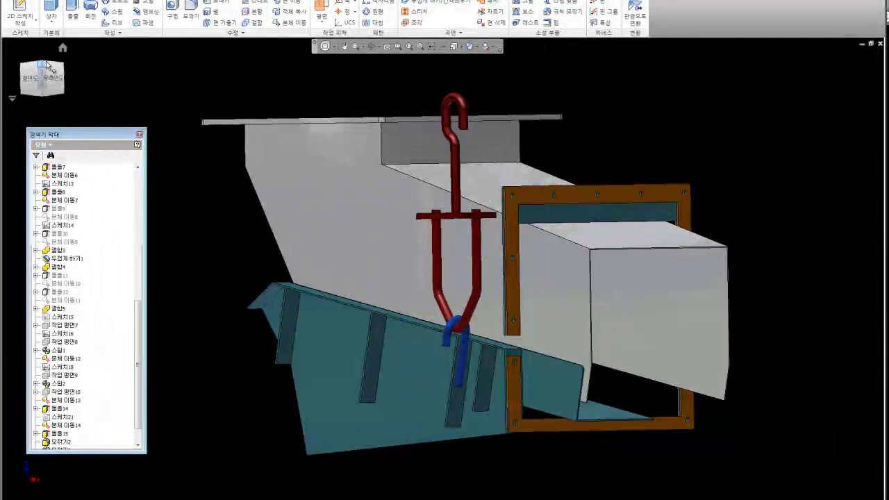
left_click(47, 65)
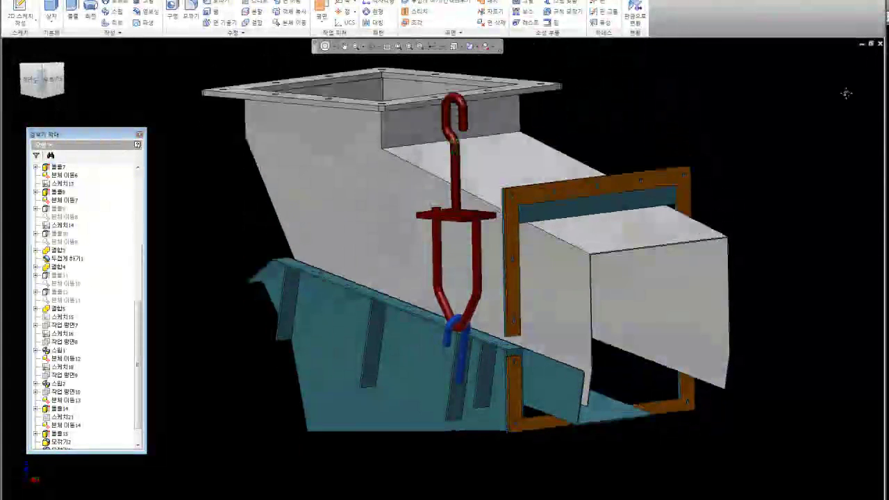
- Zoom and pan in on the lower shackle where it hooks into the chute
scroll(528, 314, "down", 2)
scroll(528, 314, "down", 1)
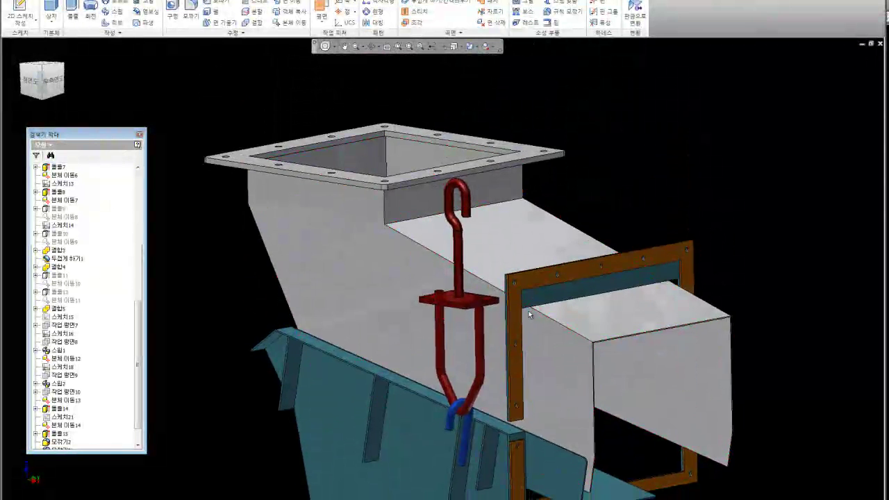
mouse_move(535, 310)
middle_mouse_down()
mouse_move(659, 157)
mouse_move(639, 141)
middle_mouse_up()
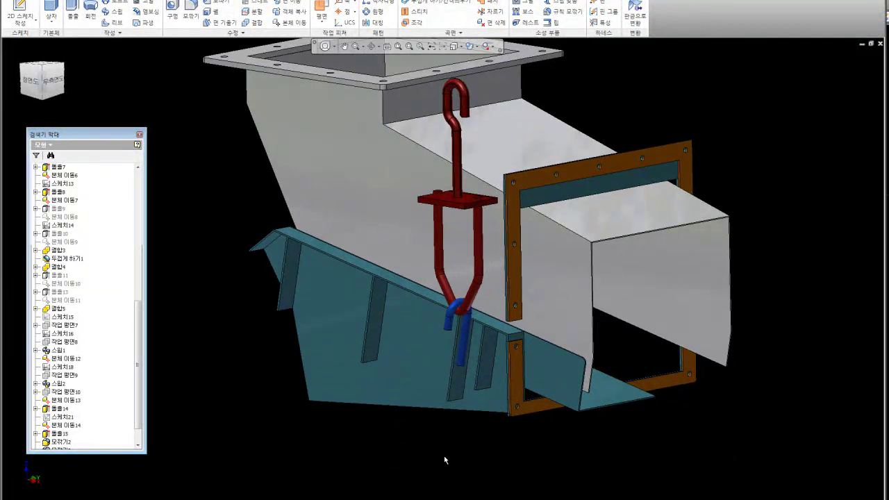
scroll(445, 459, "down", 2)
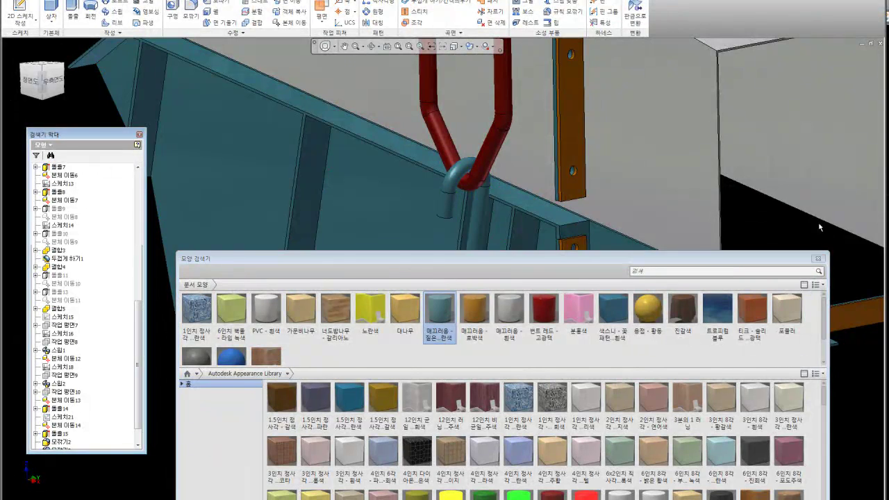
- Close the Appearance Browser and return the model to its home view at a new angle
left_click(818, 259)
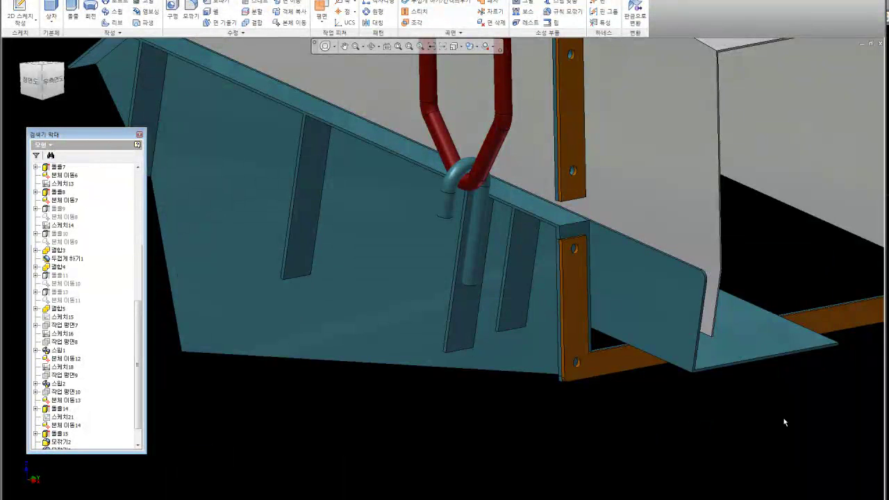
key("Home")
middle_click_drag(70, 80, 90, 465, "shift")
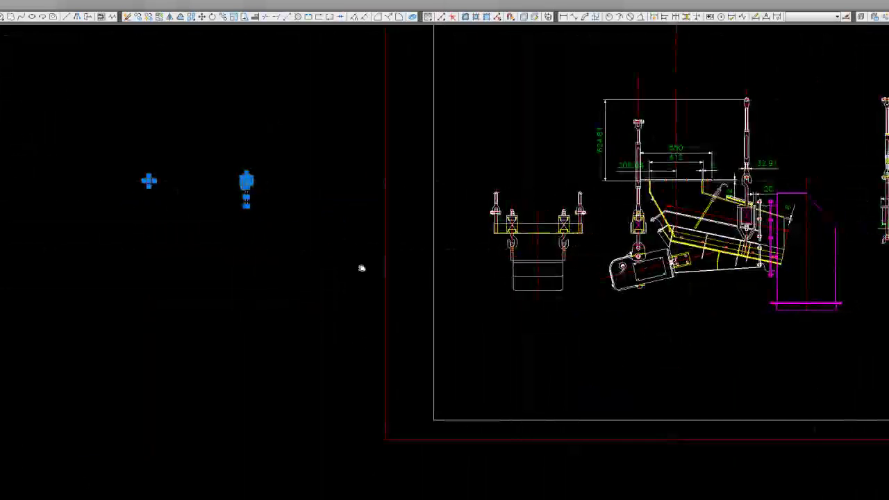
- Frame the whole drawing sheet and zoom around the side and front views
middle_click_drag(442, 318, 303, 271)
scroll(431, 264, "up", 5)
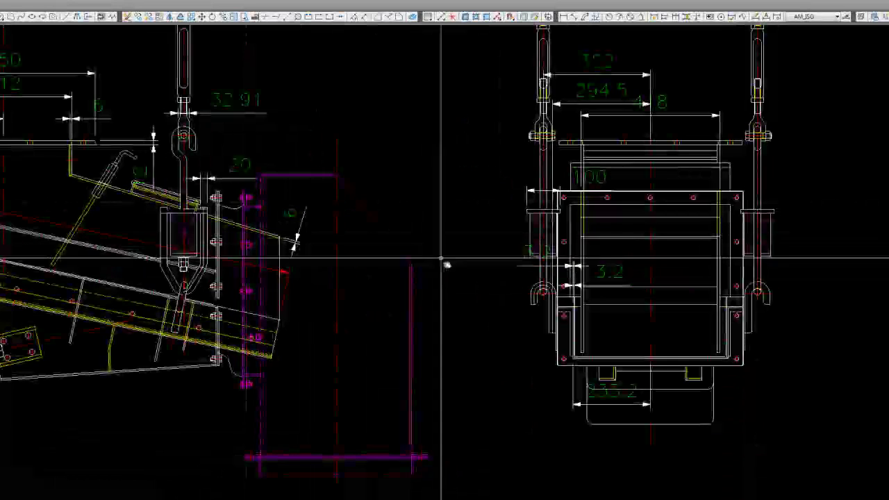
middle_click_drag(484, 345, 519, 341)
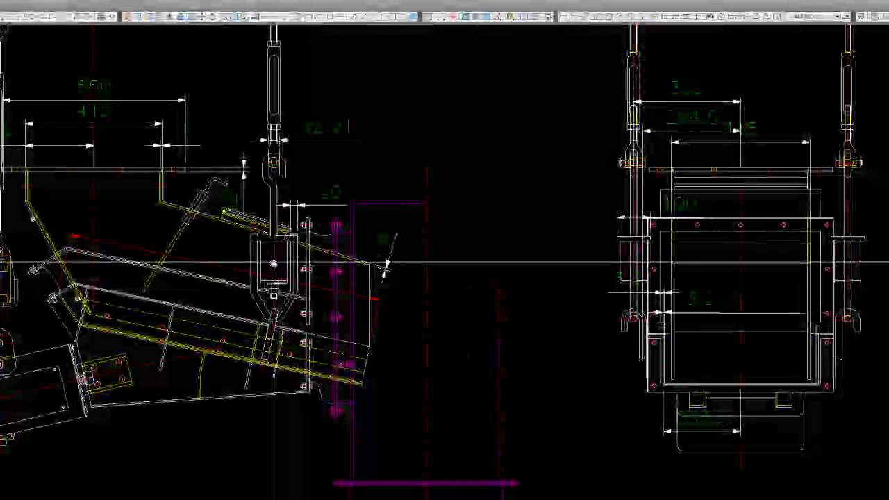
scroll(277, 250, "up", 3)
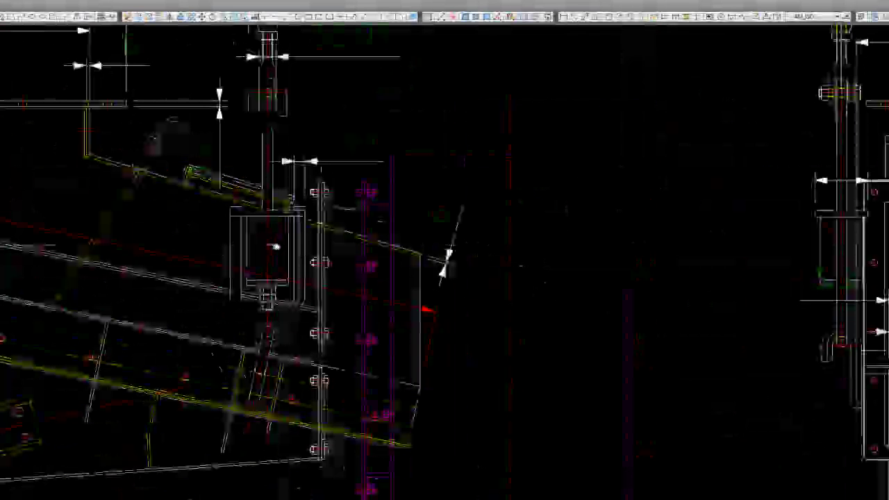
scroll(278, 250, "down", 1)
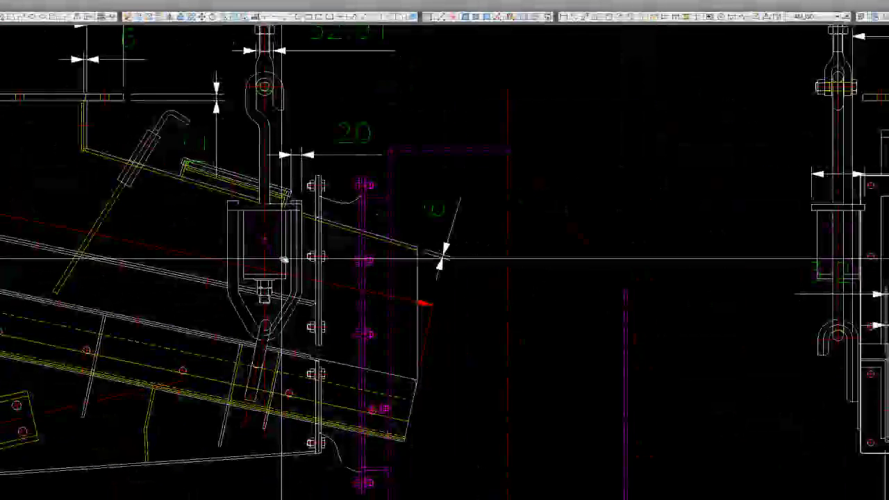
scroll(298, 254, "down", 2)
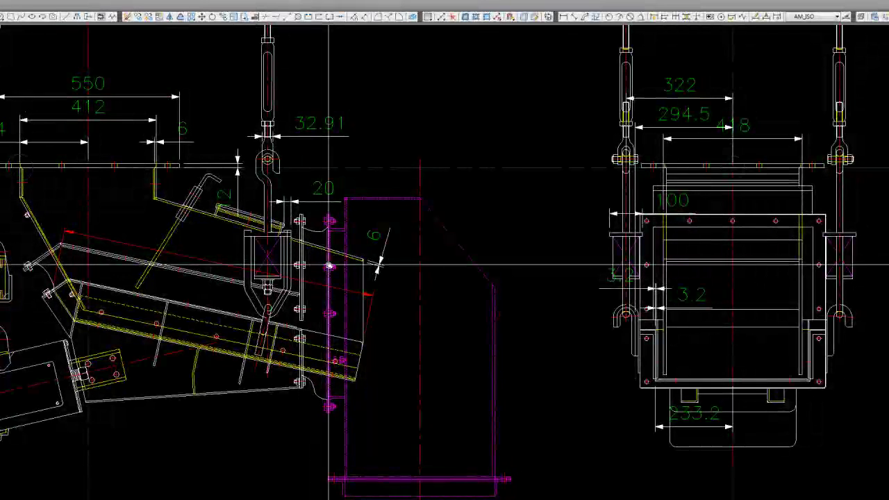
scroll(423, 298, "up", 3)
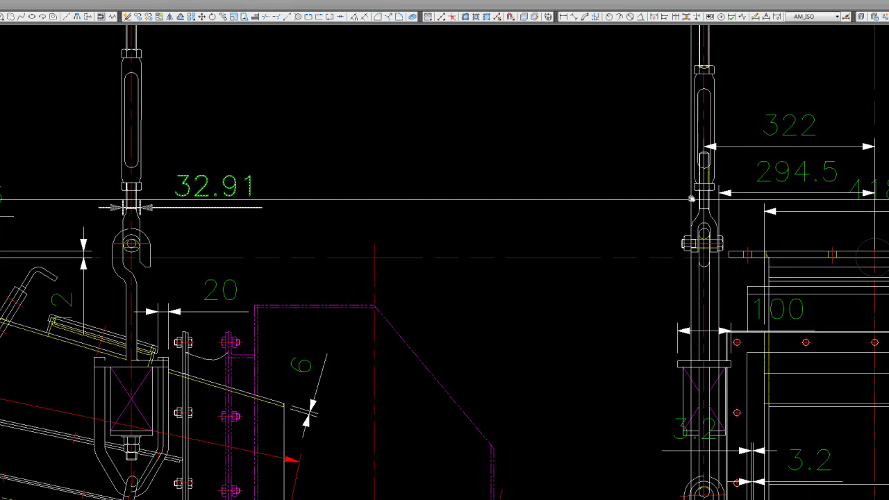
- Zoom in on the right hanger's turnbuckles and select the right shackle's pin circle
middle_click_drag(275, 213, 294, 278)
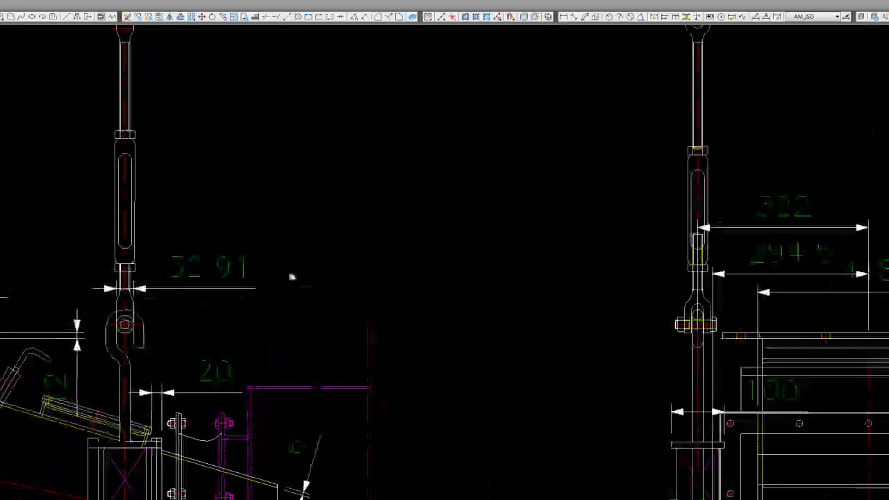
scroll(589, 170, "down", 2)
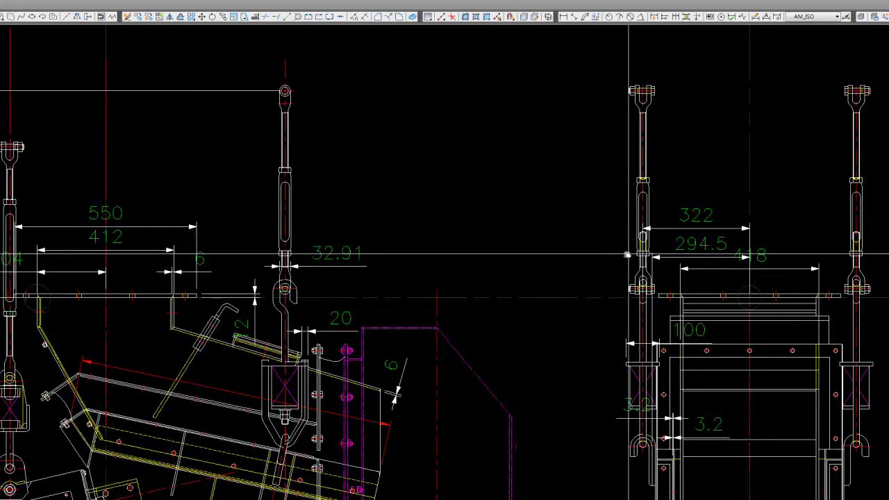
scroll(628, 256, "up", 2)
scroll(654, 280, "up", 5)
left_click(493, 186)
- Select the right shackle's top line, left arc and lines, and inner U-shaped slot
scroll(495, 179, "up", 2)
scroll(495, 180, "up", 2)
left_click(458, 152)
left_click(344, 173)
scroll(327, 162, "down", 8)
scroll(407, 175, "up", 4)
left_click(350, 133)
left_click(475, 187)
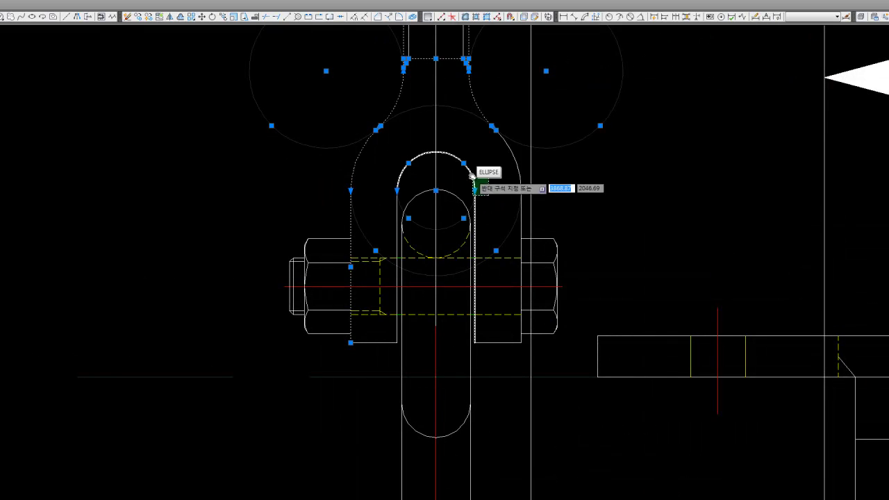
left_click(474, 179)
scroll(479, 188, "down", 2)
scroll(492, 206, "up", 2)
- Window-select the right bolt's side lines and the clevis's short bottom lines
left_click(509, 179)
left_click(540, 325)
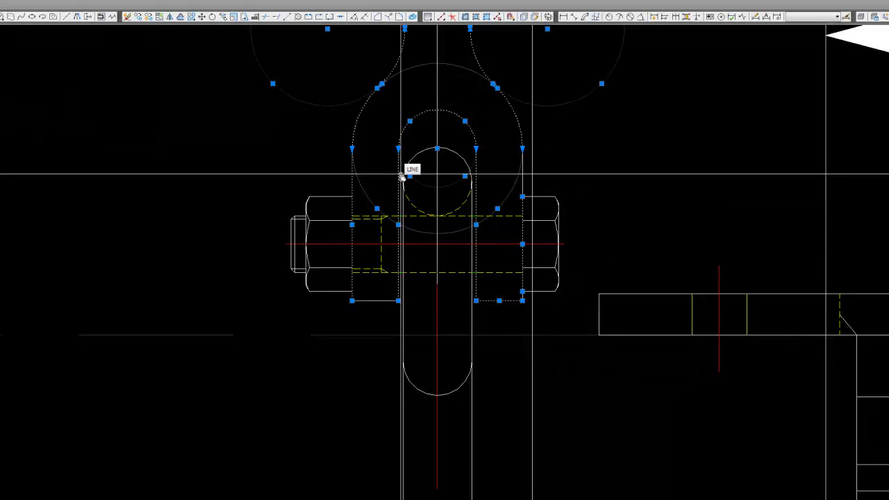
left_click(344, 284)
left_click(410, 319)
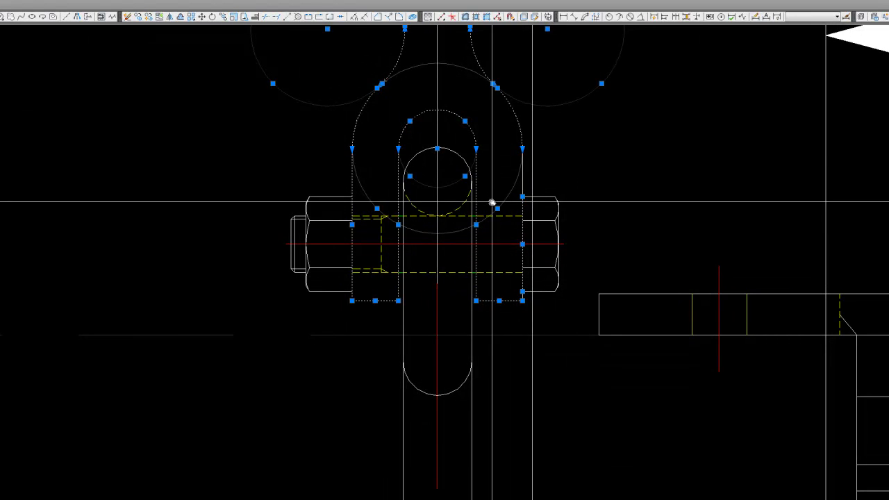
scroll(492, 203, "down", 5)
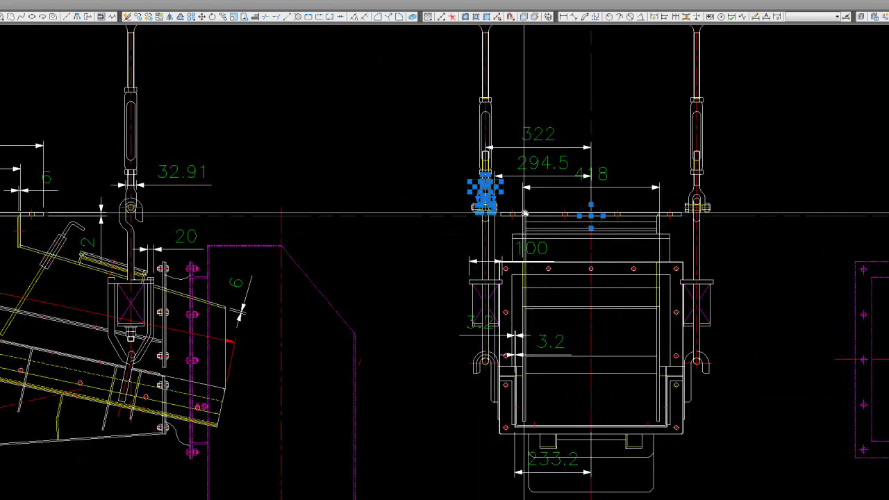
- Frame the fork end profile left of the turnbuckle clevis and start extending its lines
middle_click_drag(524, 213, 370, 227)
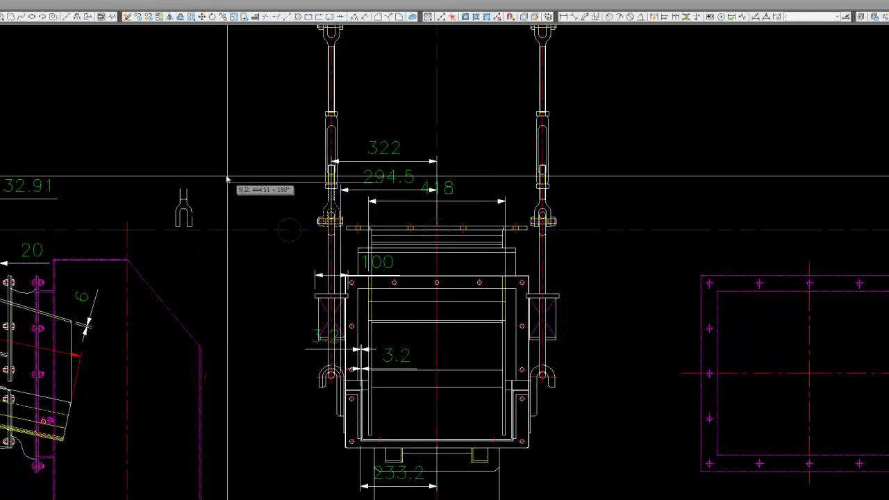
middle_click_drag(232, 178, 254, 199)
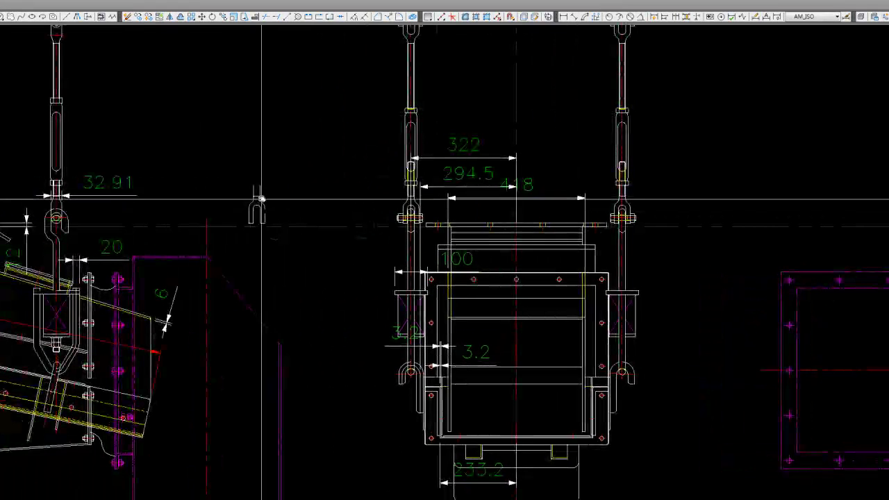
scroll(277, 195, "up", 4)
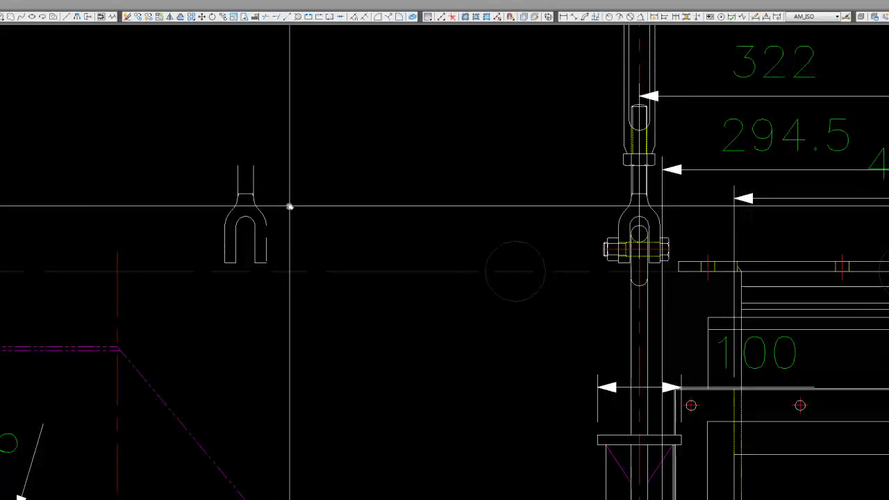
middle_click_drag(306, 208, 310, 210)
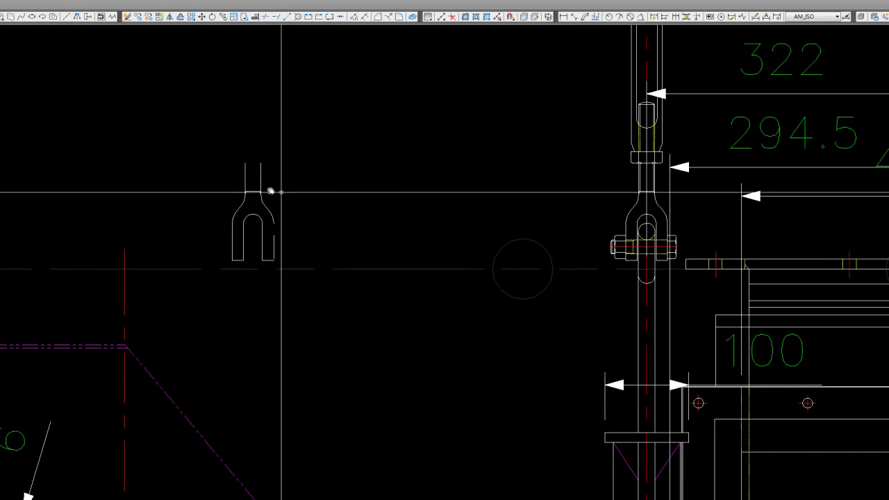
scroll(281, 193, "up", 6)
middle_click_drag(278, 179, 270, 206)
left_click(264, 20)
scroll(285, 129, "down", 6)
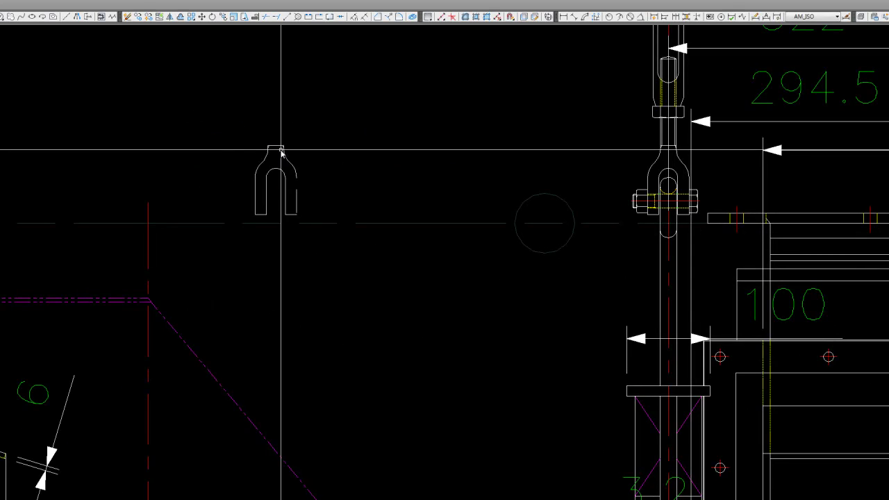
scroll(282, 153, "up", 8)
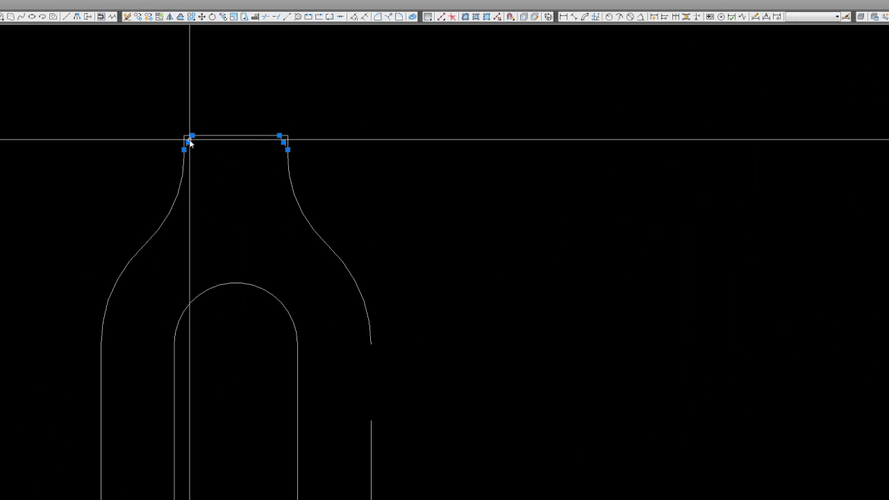
- Erase the stray jog segment at the fork's top corner
right_click(233, 104)
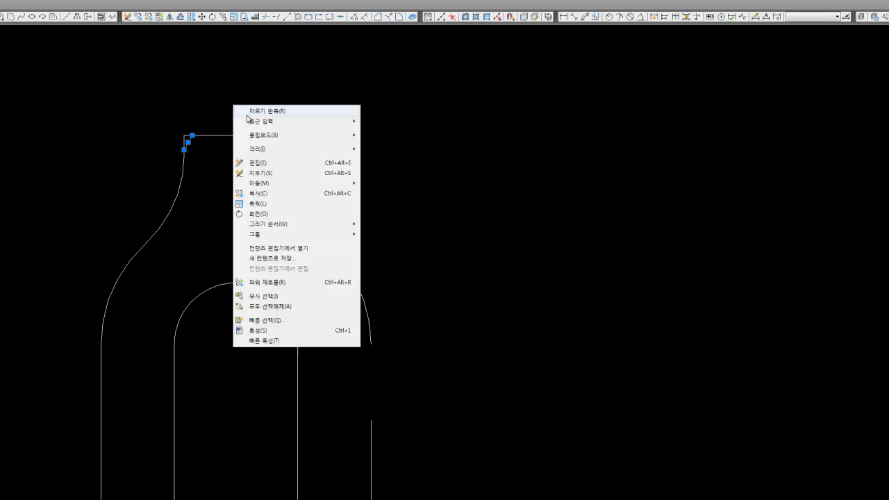
left_click(265, 174)
scroll(330, 215, "down", 4)
middle_click_drag(334, 256, 357, 244)
key("Escape")
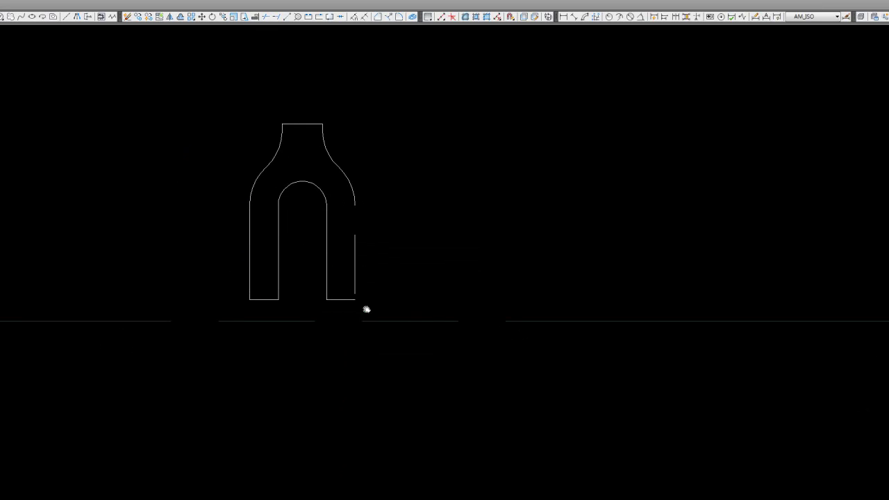
- Extend the broken right fork line to close the gap in its side
key("ctrl+a")
left_click(278, 16)
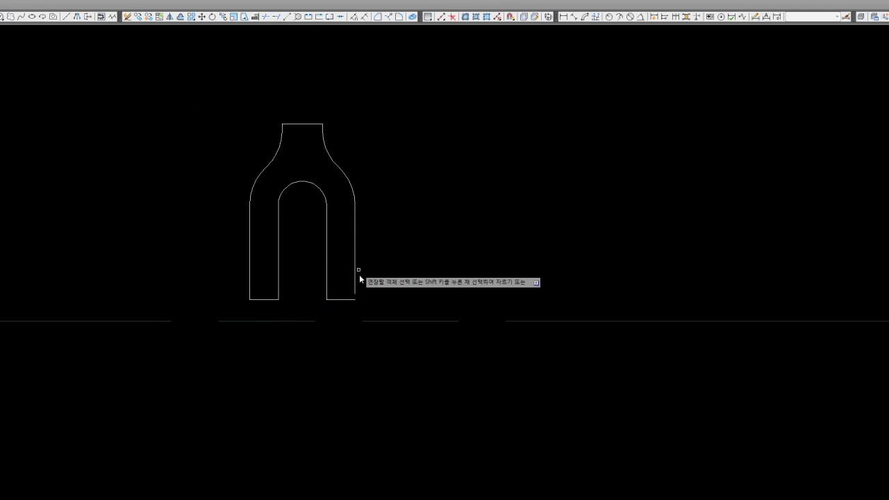
scroll(291, 227, "down", 2)
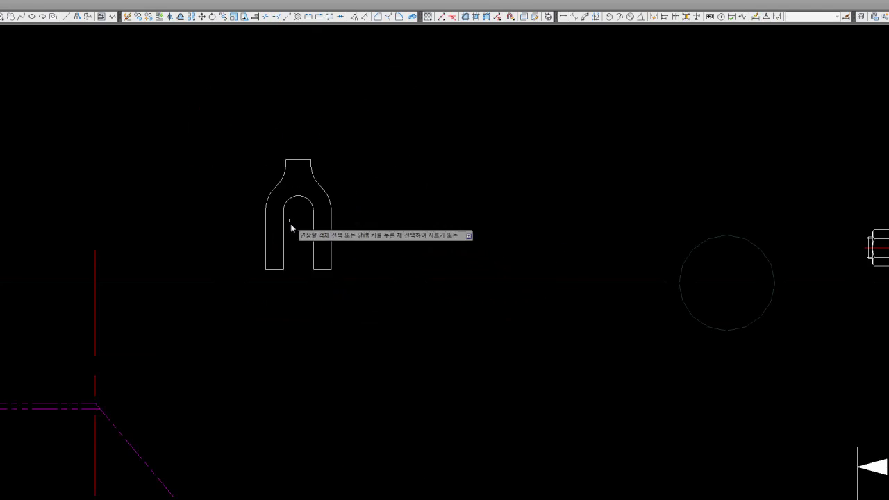
scroll(295, 227, "down", 4)
scroll(420, 236, "up", 2)
- Pan and zoom over the rod, 32.91 dimension and hook circles at the hanger clevis
middle_click_drag(422, 208, 518, 202)
scroll(193, 187, "up", 2)
scroll(193, 187, "up", 3)
scroll(206, 166, "up", 2)
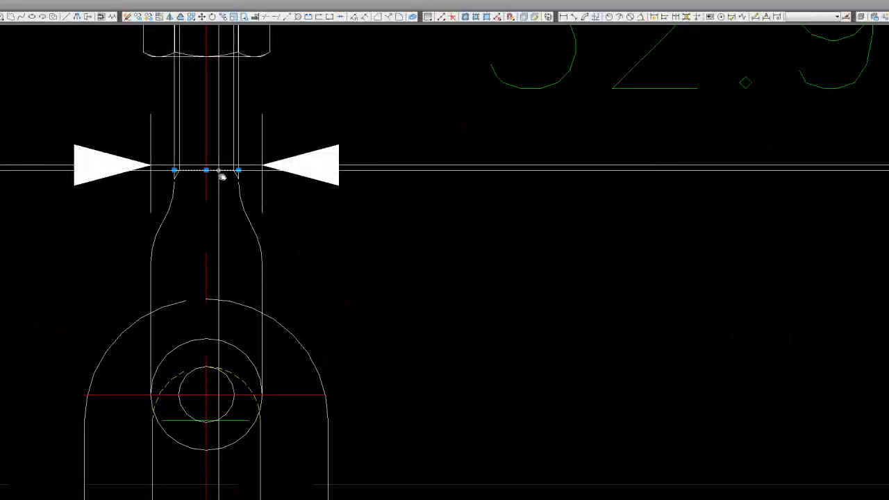
scroll(167, 177, "up", 2)
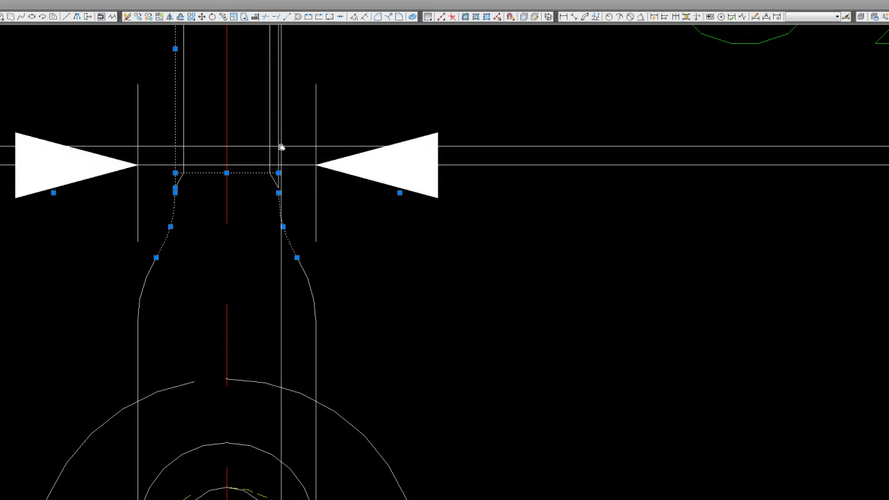
middle_click_drag(277, 146, 305, 23)
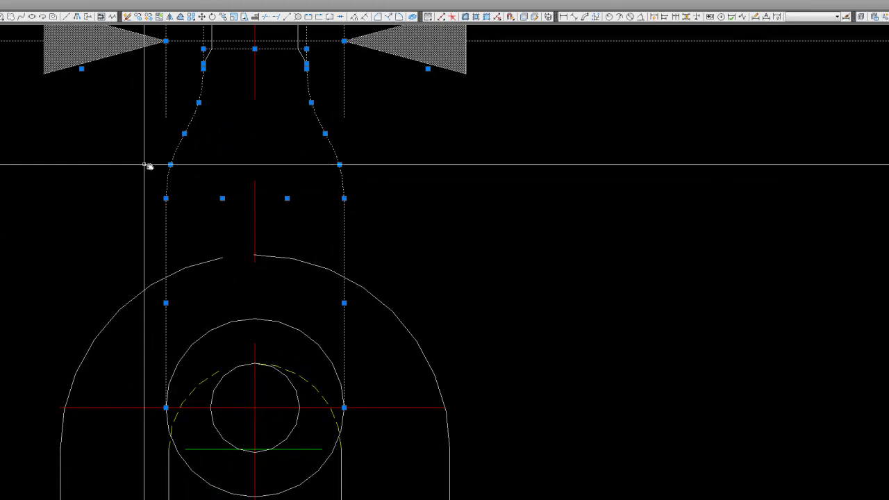
scroll(257, 224, "down", 3)
scroll(278, 246, "up", 3)
scroll(321, 213, "down", 2)
scroll(298, 236, "down", 2)
scroll(293, 240, "up", 4)
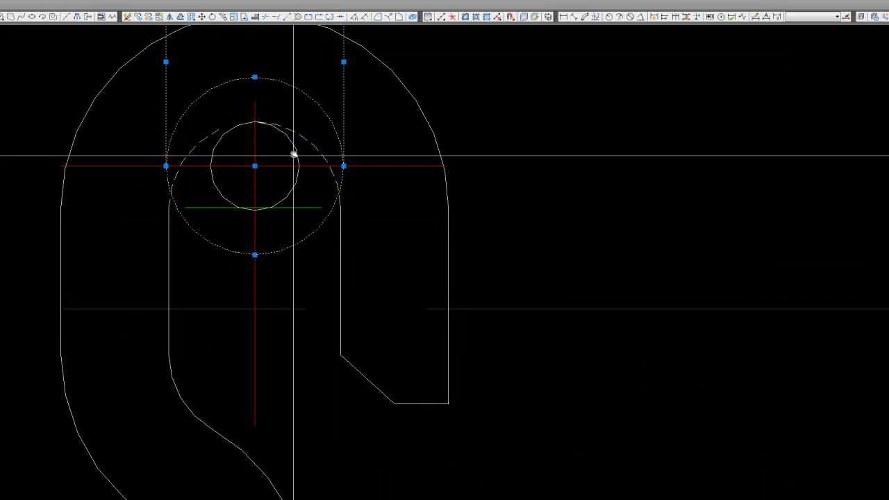
scroll(279, 148, "down", 5)
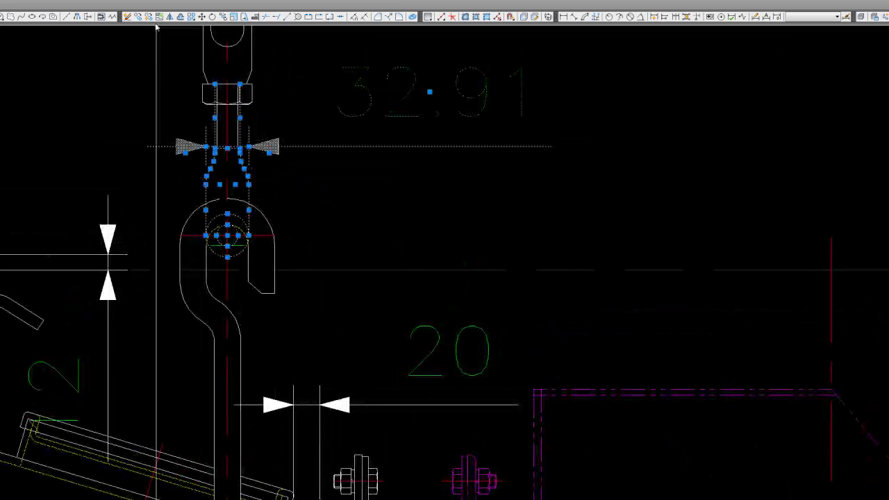
- Paste the copied clevis end left of the fork and delete its 32.91 dimension
scroll(486, 264, "down", 5)
middle_click_drag(631, 276, 506, 261)
scroll(348, 238, "up", 3)
right_click(270, 229)
left_click(292, 242)
scroll(289, 178, "up", 5)
left_click(298, 175)
middle_click_drag(305, 119, 332, 119)
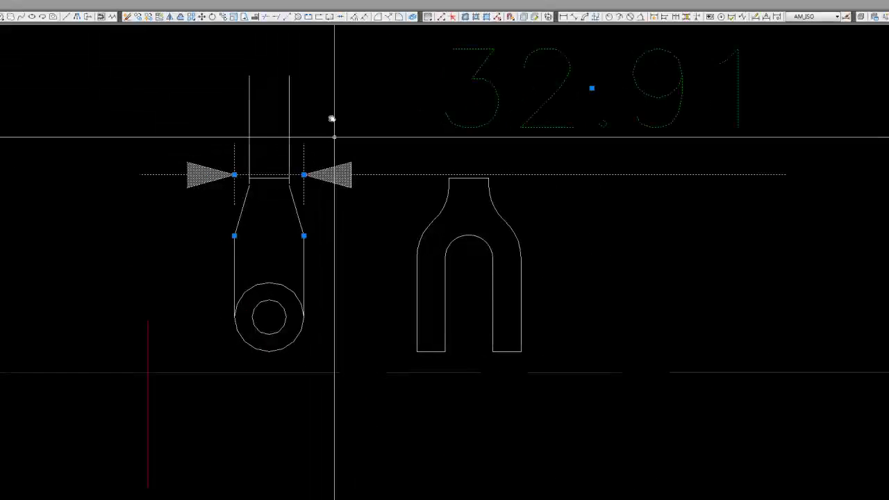
key("Delete")
- Extend the copy's neck lines and upper-left diagonal line to the boundary lines
scroll(284, 200, "up", 2)
middle_click_drag(284, 200, 293, 183)
left_click(367, 229)
left_click(143, 105)
left_click(276, 16)
scroll(326, 183, "up", 3)
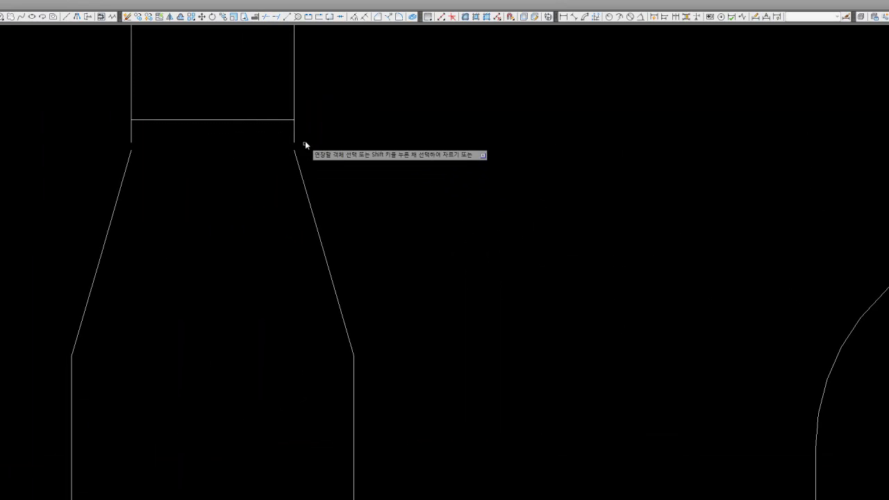
left_click(387, 218)
left_click(91, 88)
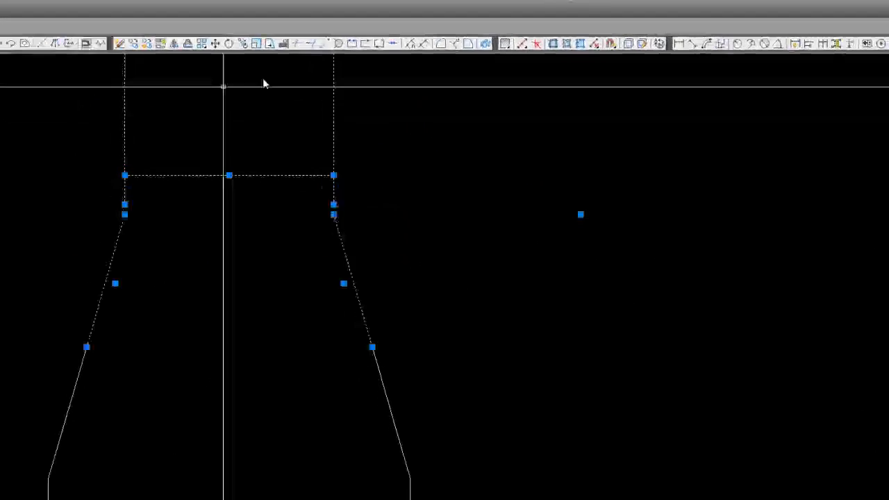
left_click(159, 288)
left_click(79, 264)
key("Return")
- Grip-stretch the left vertical line downward
left_click(364, 264)
key("Escape")
left_click(149, 243)
left_click(93, 251)
left_click(119, 254)
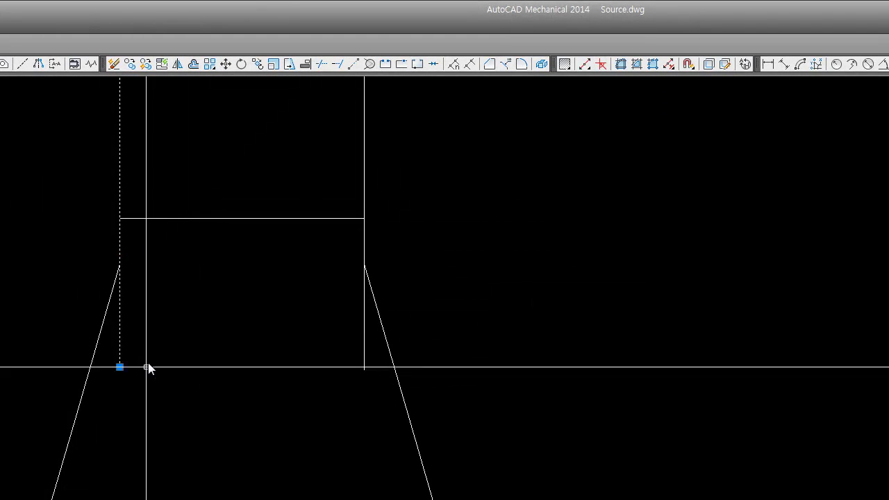
left_click(148, 368)
- Trim the right vertical line's lower part against the neck lines, then regenerate the display
left_click(555, 440)
left_click(46, 158)
left_click(305, 64)
left_click(372, 299)
left_click(163, 351)
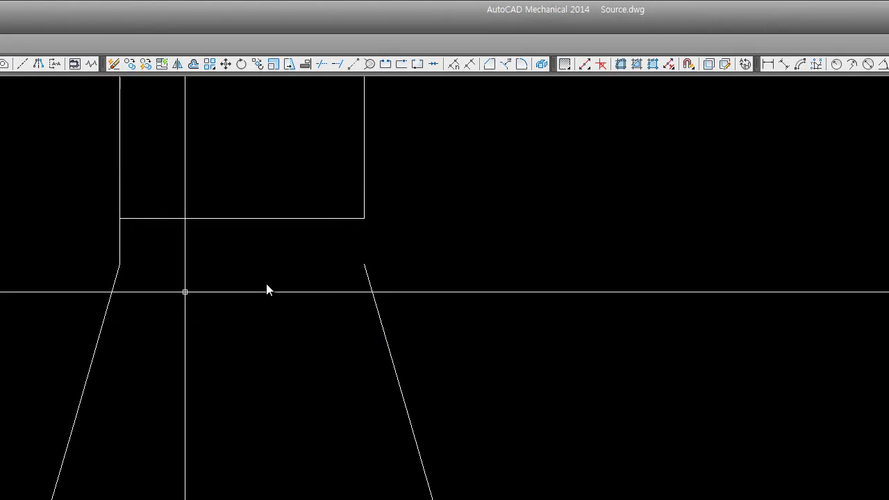
scroll(341, 306, "down", 5)
type("e")
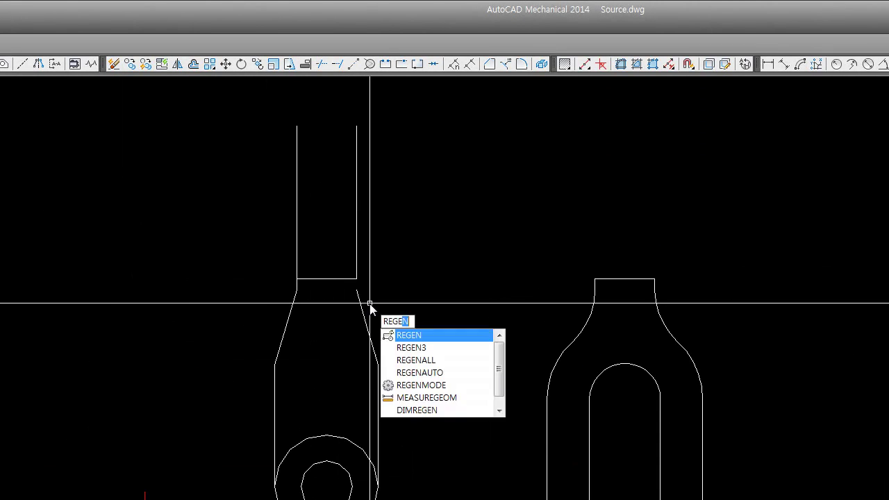
key("Return")
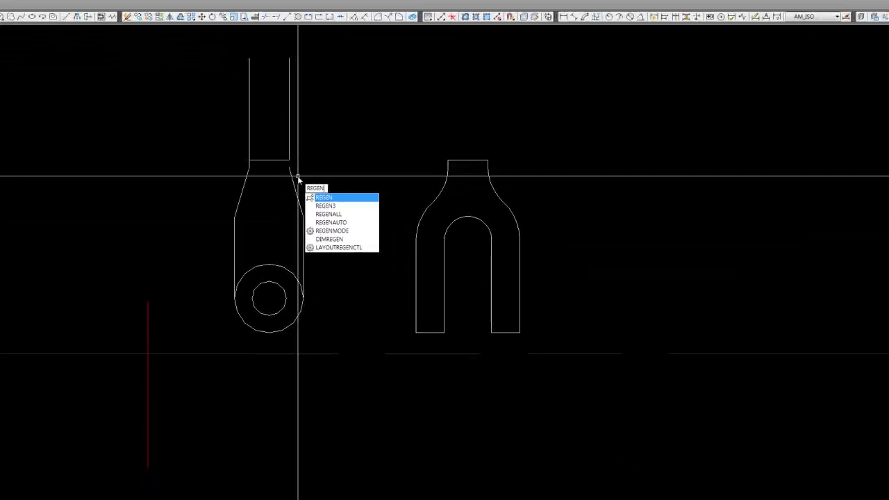
- Stretch the horizontal neck line to meet the right side and extend the left neck lines
scroll(252, 160, "up", 4)
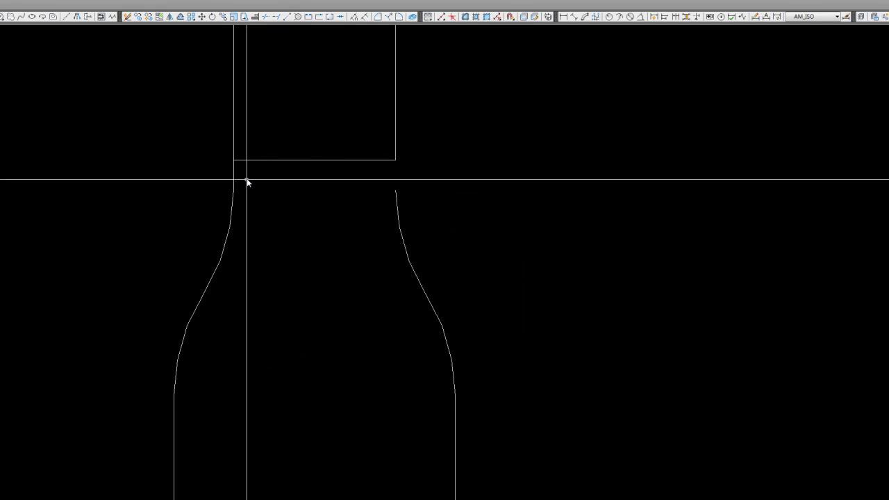
left_click(344, 160)
left_click(396, 160)
left_click(396, 319)
scroll(410, 233, "down", 2)
scroll(424, 229, "down", 2)
left_click(472, 284)
left_click(249, 143)
left_click(277, 16)
scroll(399, 217, "up", 4)
key("Escape")
- Trim the left part and delete the leftover vertical line and right-hand S-curve arcs
scroll(410, 229, "down", 3)
left_click(286, 26)
left_click(266, 16)
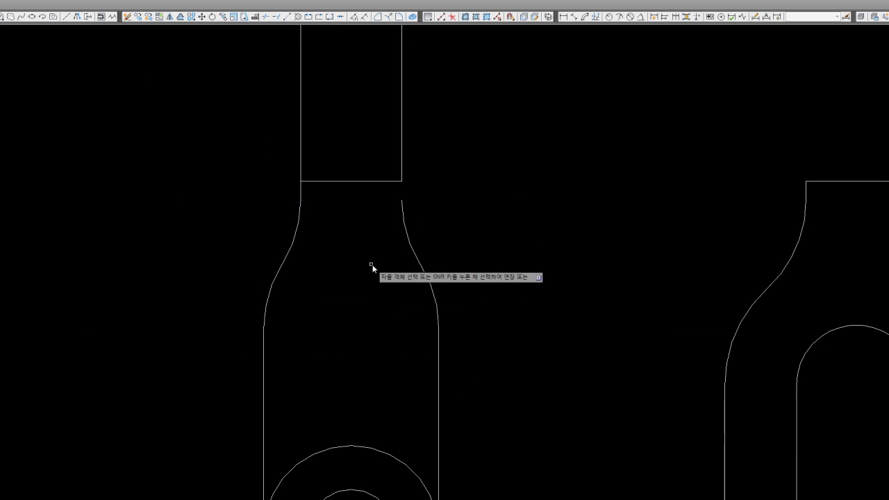
left_click(402, 176)
scroll(343, 159, "down", 4)
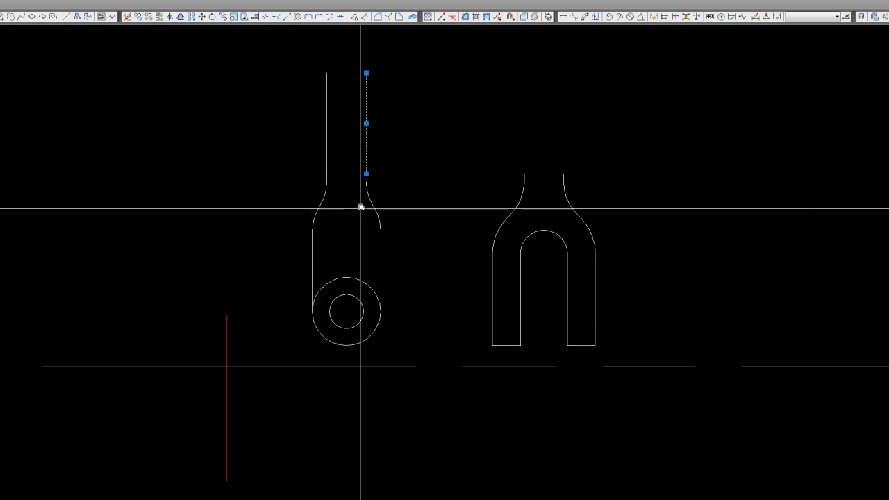
key("Delete")
left_click(371, 201)
left_click(351, 201)
left_click(421, 258)
key("Delete")
- Mirror the left neck curve and side geometry about the centre line, keeping the original
scroll(330, 196, "up", 2)
left_click(257, 126)
left_click(348, 257)
left_click(324, 112)
left_click(295, 120)
left_click(348, 196)
left_click(169, 16)
left_click(368, 401)
left_click(366, 255)
right_click(366, 254)
left_click(380, 258)
- Trim the mirrored lever's overlapping lines and zoom out
scroll(409, 296, "down", 2)
left_click(434, 395)
left_click(308, 168)
left_click(424, 396)
left_click(296, 146)
left_click(268, 16)
scroll(389, 347, "up", 2)
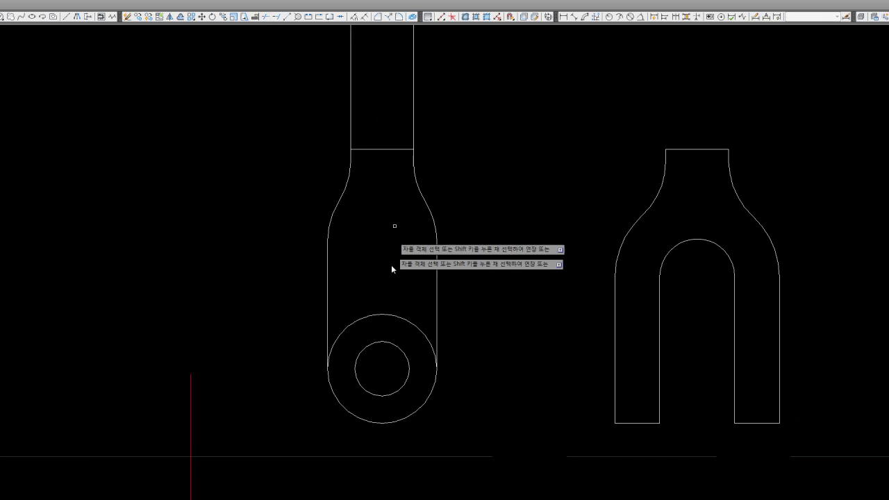
scroll(380, 243, "down", 5)
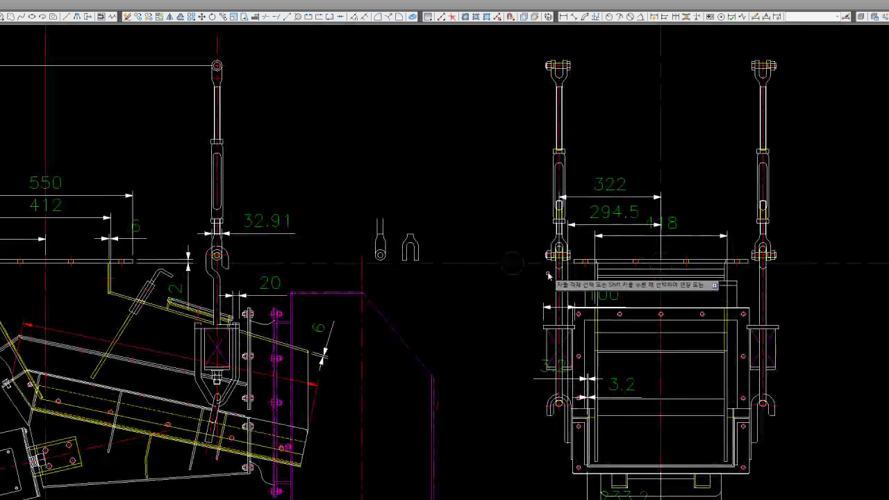
scroll(510, 252, "up", 4)
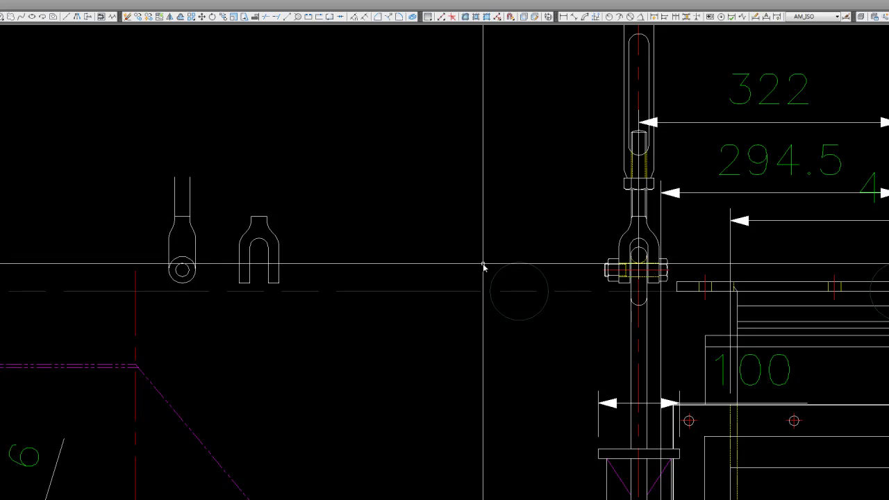
scroll(182, 268, "up", 2)
- Select the lever and window-select the eye circle, then clear the selection
scroll(182, 270, "up", 2)
left_click(236, 316)
left_click(111, 153)
left_click(265, 17)
left_click(183, 252)
middle_click_drag(183, 224, 335, 186)
left_click(314, 172)
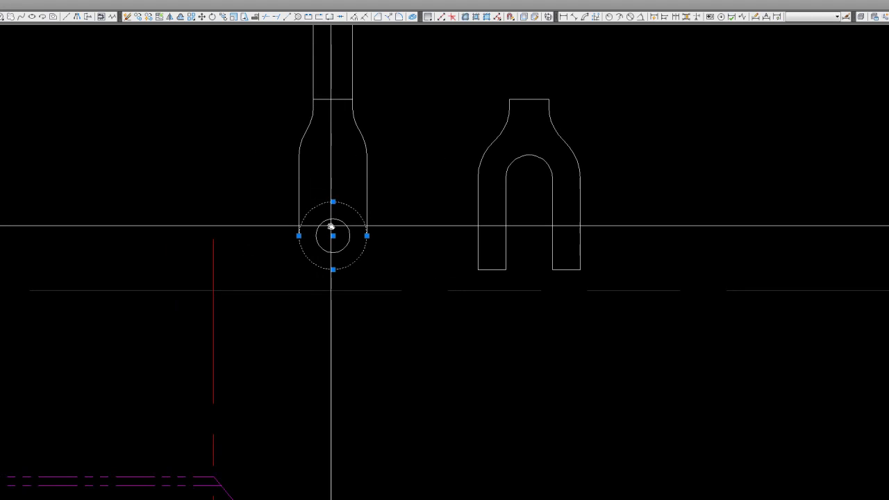
key("Escape")
- Delete both side lines of the eye
scroll(360, 213, "up", 1)
left_click(371, 221)
left_click(261, 153)
middle_click_drag(305, 163, 303, 186)
key("Delete")
middle_click_drag(384, 168, 372, 185)
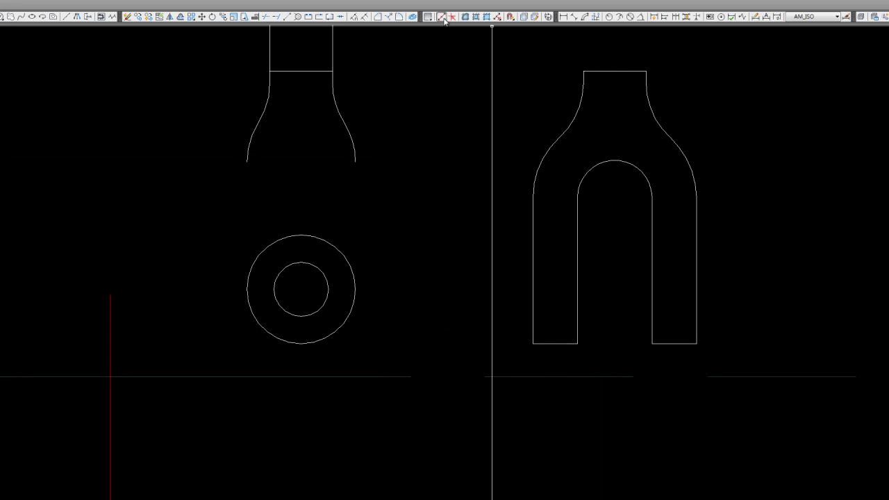
- Draw vertical construction lines tangent to the ring
left_click_drag(444, 19, 449, 42)
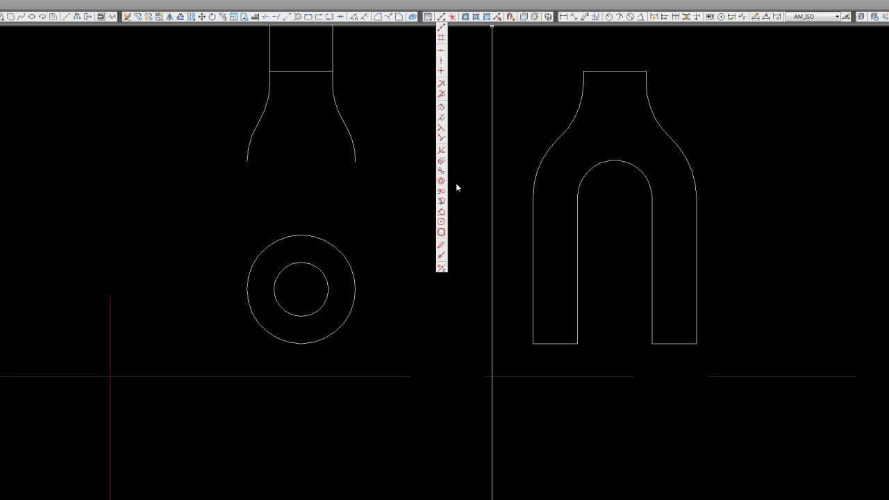
left_click(441, 171)
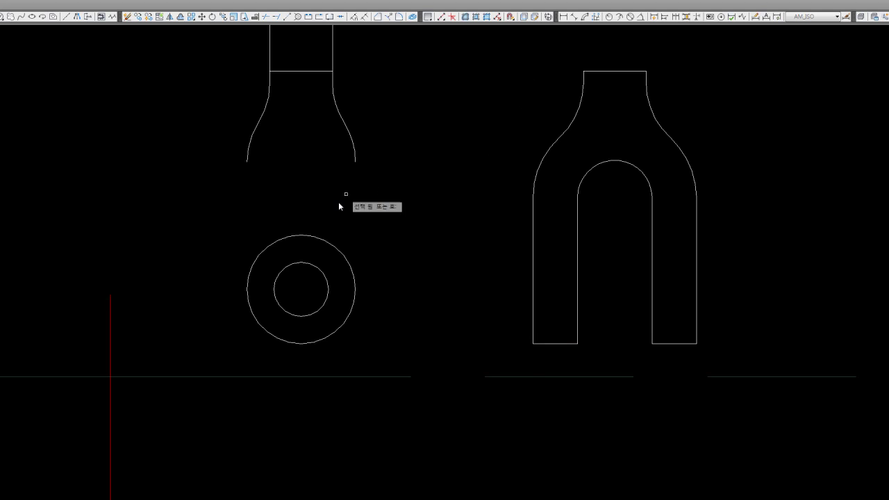
left_click(319, 241)
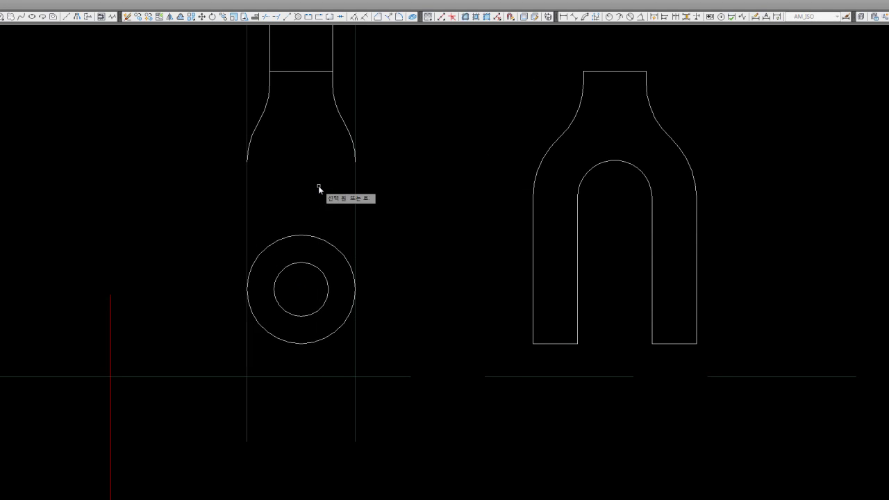
key("Escape")
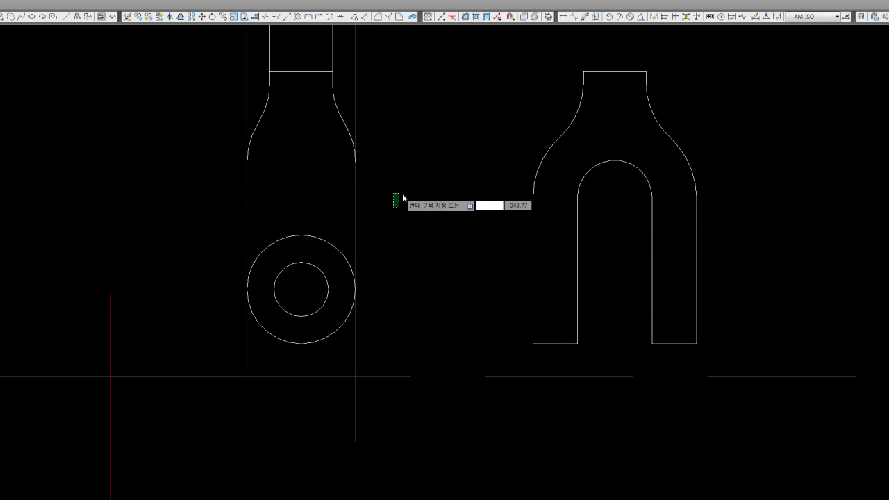
- Trim the left and right lines below the outer circle and the circle's upper arc
left_click(347, 131)
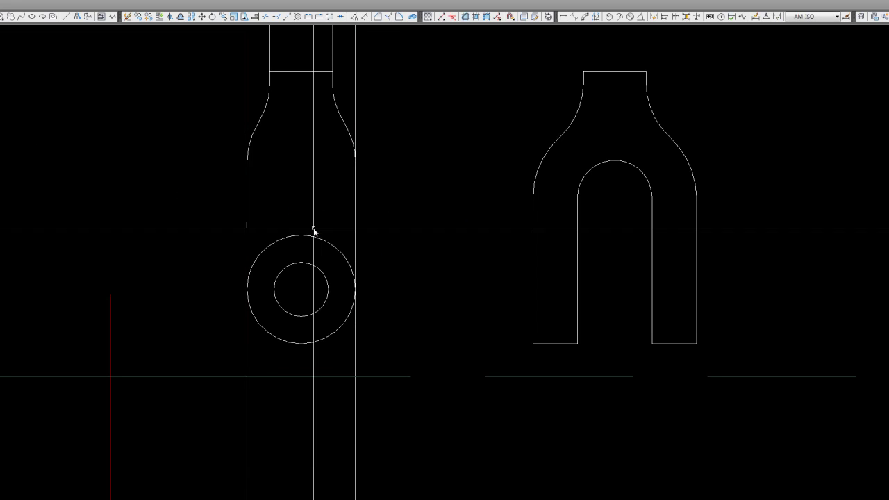
left_click(394, 337)
left_click(190, 54)
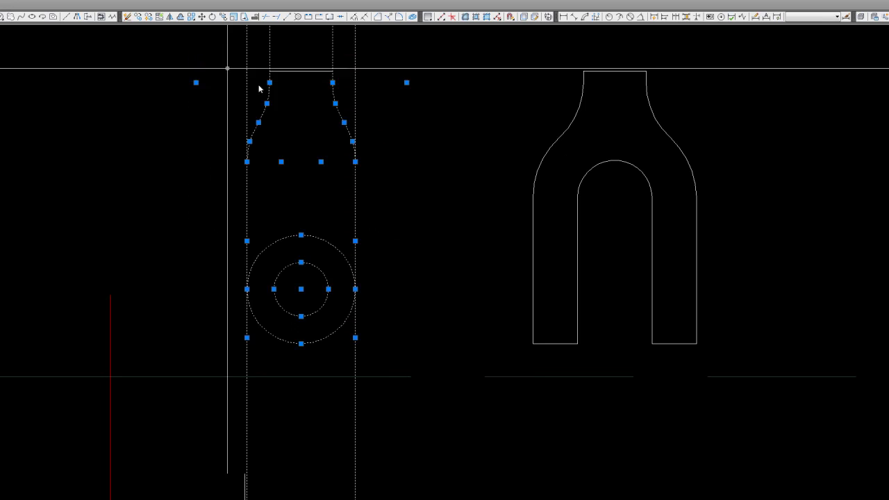
left_click(264, 17)
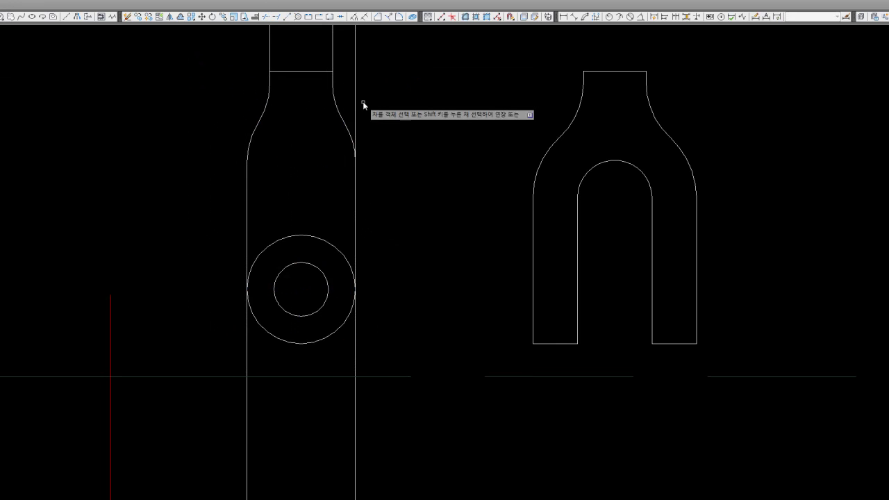
left_click(355, 348)
left_click(247, 352)
left_click(296, 235)
key("Escape")
- Trim the left and right lines above the short neck line to cap the neck
scroll(316, 200, "down", 2)
scroll(317, 188, "down", 1)
scroll(263, 165, "up", 1)
left_click_drag(262, 165, 357, 174)
mouse_move(359, 186)
middle_mouse_down()
mouse_move(363, 202)
mouse_move(322, 118)
middle_mouse_up()
left_click(263, 18)
left_click(321, 135)
left_click(282, 136)
key("Escape")
- Window-select both clevis parts and begin selecting the circle
scroll(315, 187, "down", 3)
scroll(305, 222, "up", 1)
scroll(306, 222, "up", 4)
scroll(243, 216, "down", 4)
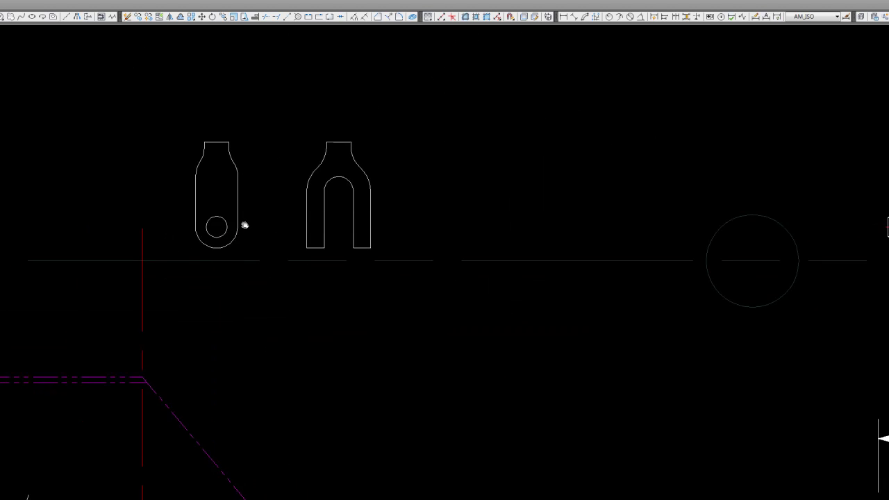
scroll(184, 126, "down", 2)
left_click(184, 126)
left_click(363, 246)
left_click(464, 164)
- Add the circle to the selection, then frame the Inventor chute model
left_click(596, 276)
middle_click_drag(509, 272, 410, 279)
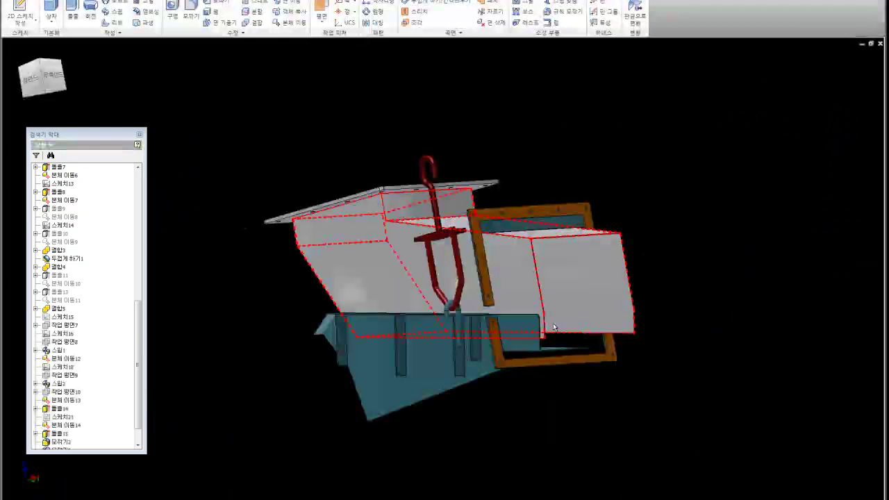
middle_click_drag(294, 151, 270, 138)
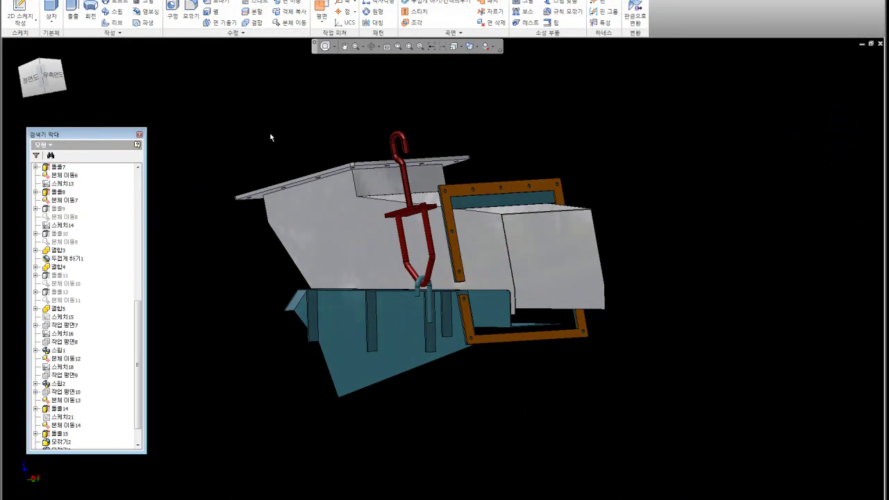
scroll(83, 298, "up", 3)
scroll(82, 298, "up", 5)
scroll(83, 298, "up", 3)
- Start a sketch on the front work plane and view it face-on for the pasted outlines
left_click(53, 293)
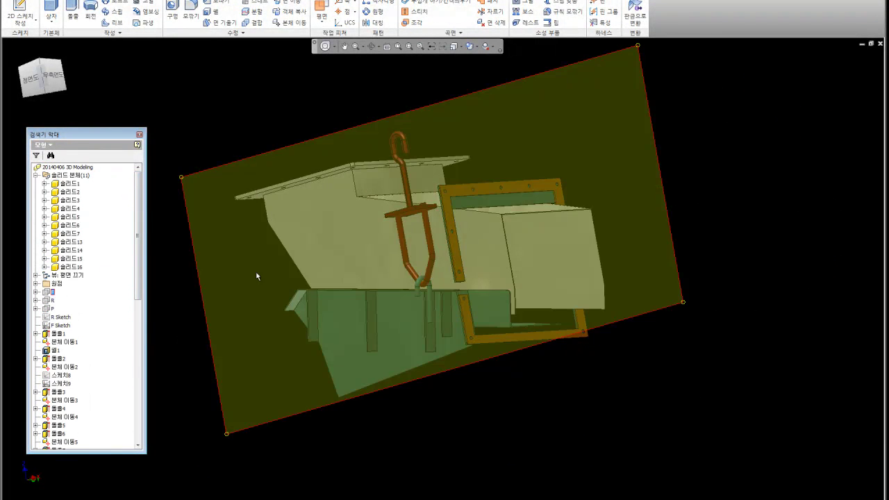
key("s")
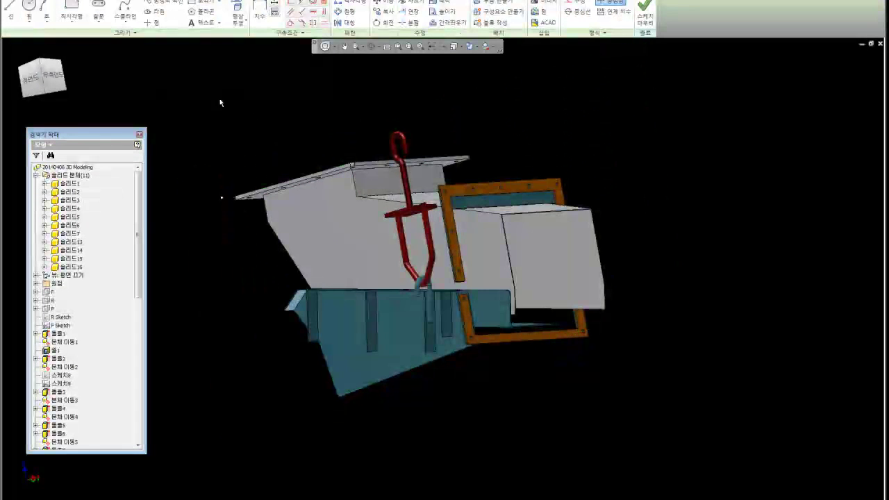
left_click(38, 84)
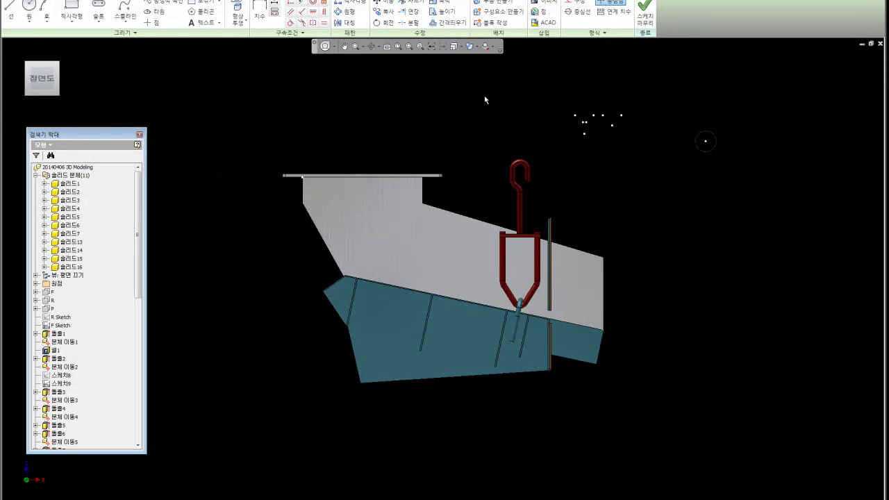
scroll(613, 144, "down", 3)
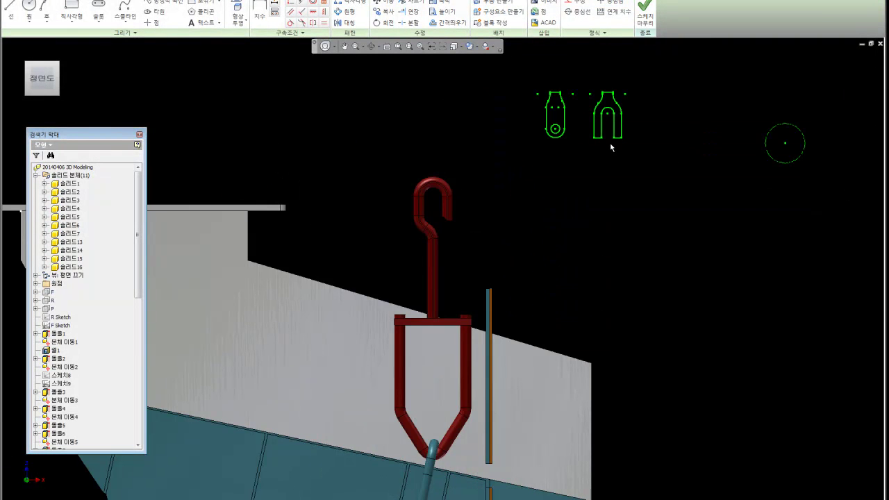
scroll(611, 147, "up", 3)
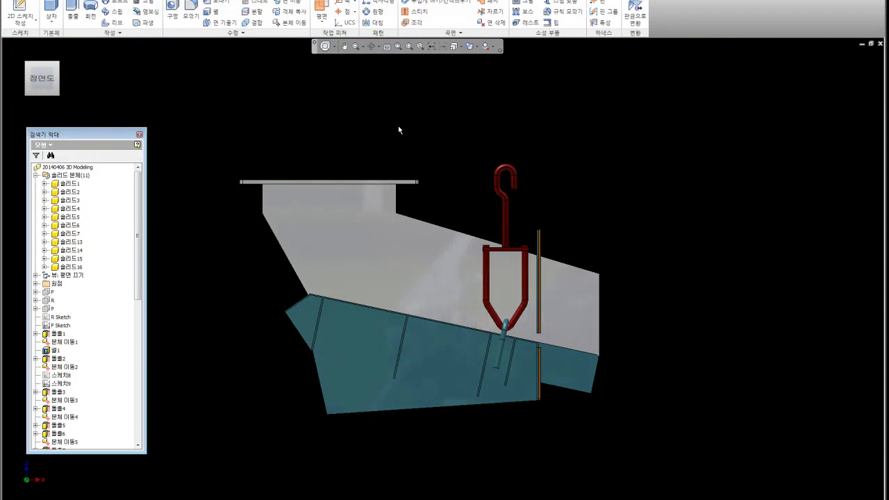
mouse_move(146, 238)
left_mouse_down()
mouse_move(159, 357)
mouse_move(131, 157)
left_mouse_up()
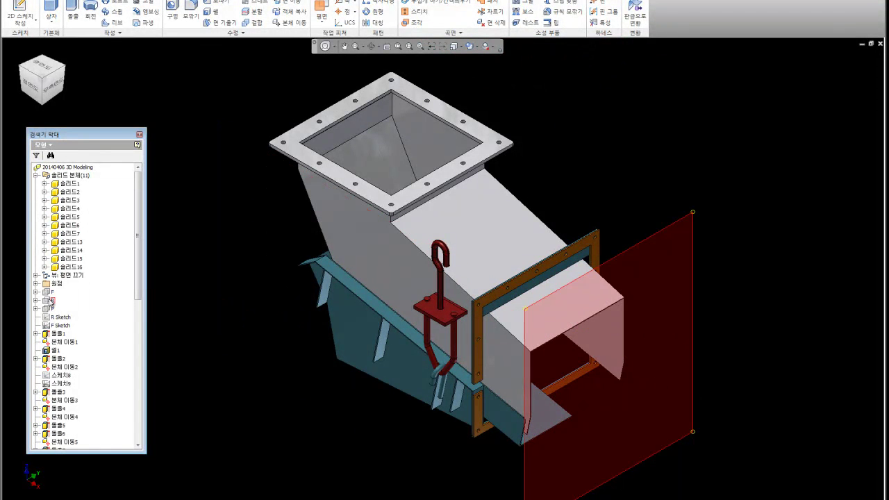
- Start a new 2D sketch on the right-side work plane
left_click(55, 301)
left_click(20, 17)
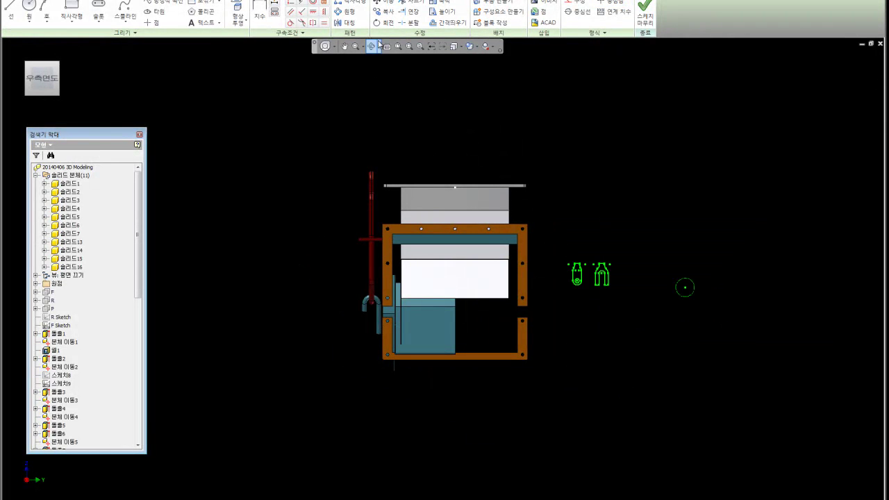
left_click(603, 35)
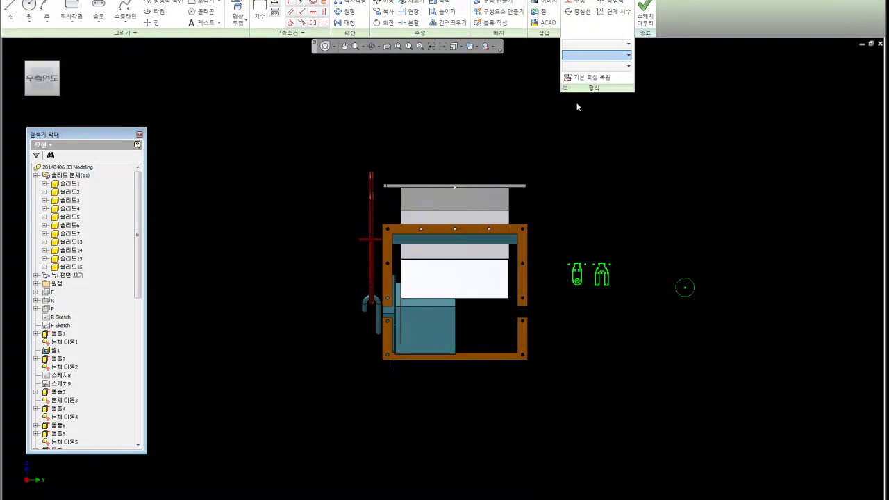
- Copy the rod eye, fork outlines and circle from the circle centre onto the hanger rod top
left_click(381, 12)
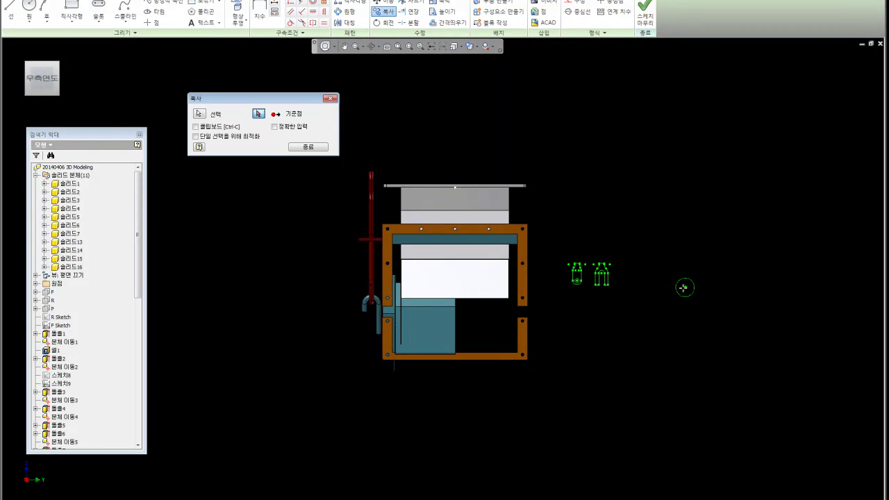
left_click(684, 287)
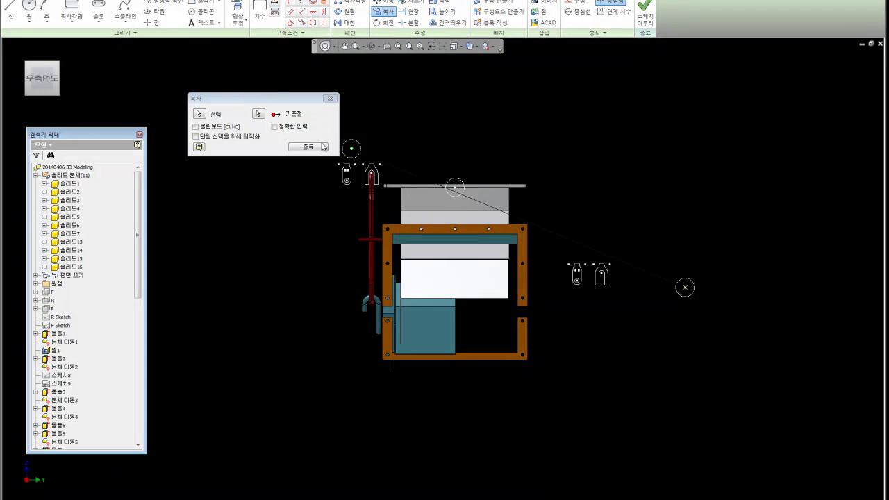
left_click(300, 148)
left_click_drag(551, 210, 810, 350)
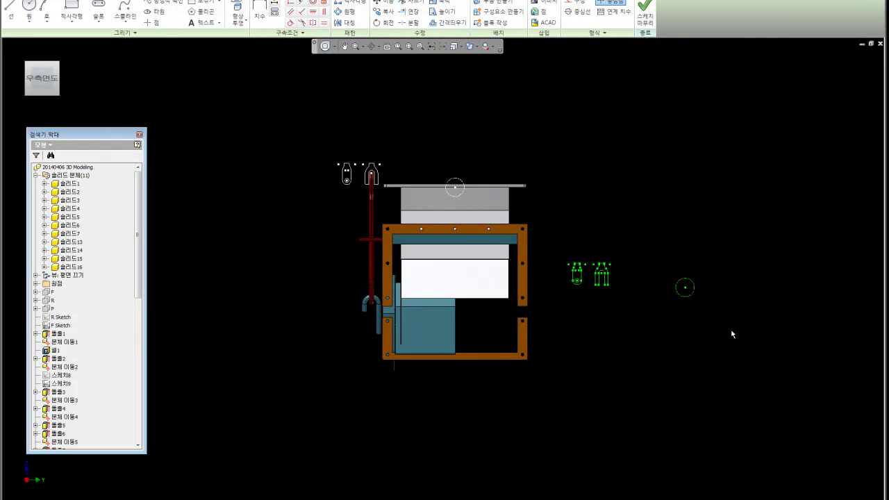
scroll(348, 169, "up", 3)
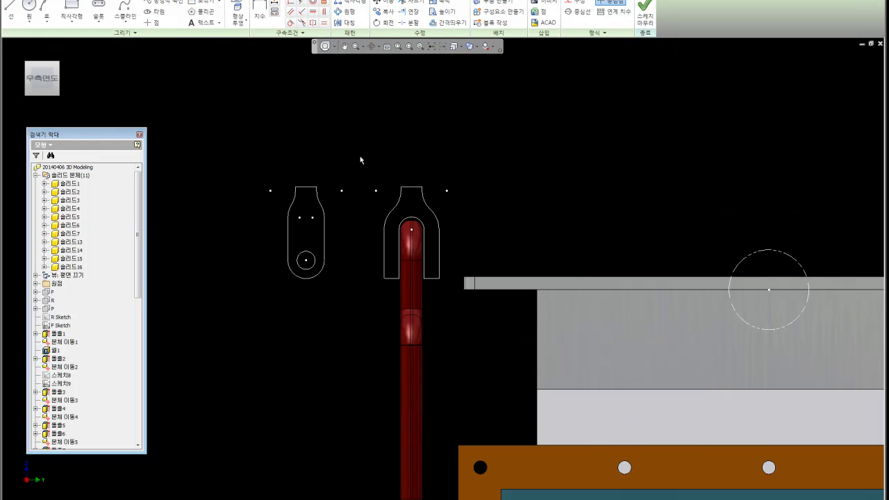
scroll(373, 195, "down", 2)
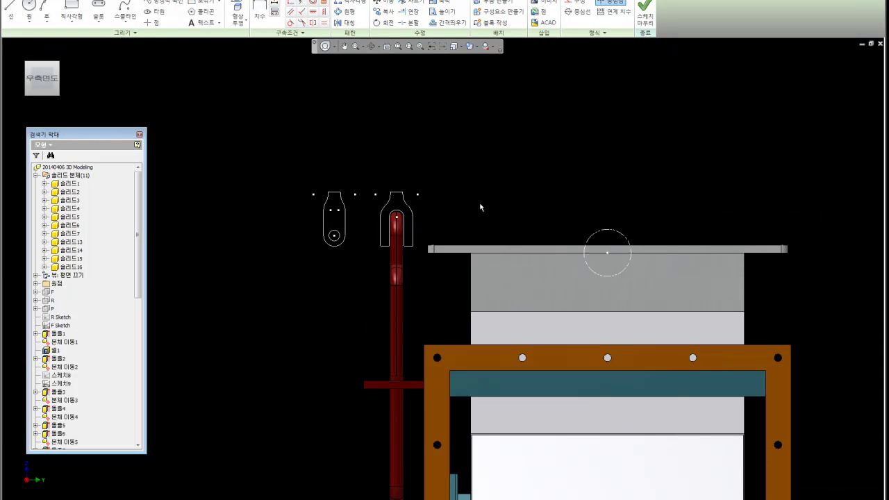
scroll(387, 233, "up", 2)
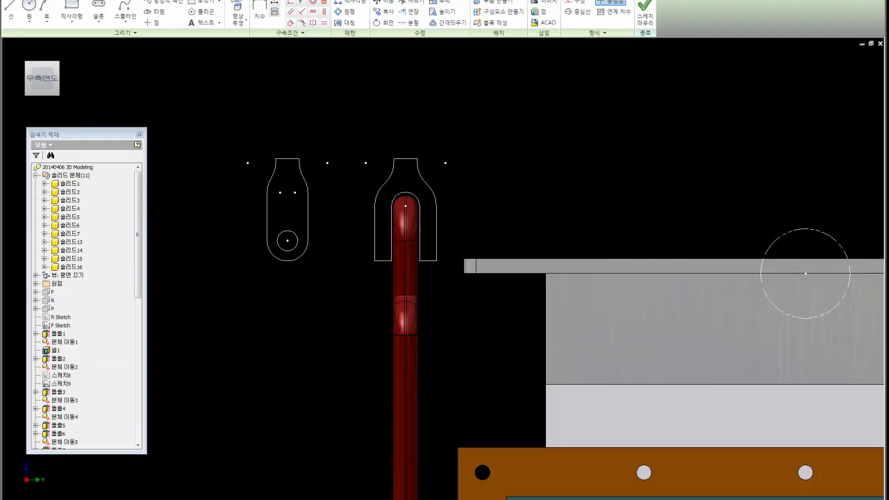
scroll(359, 156, "down", 3)
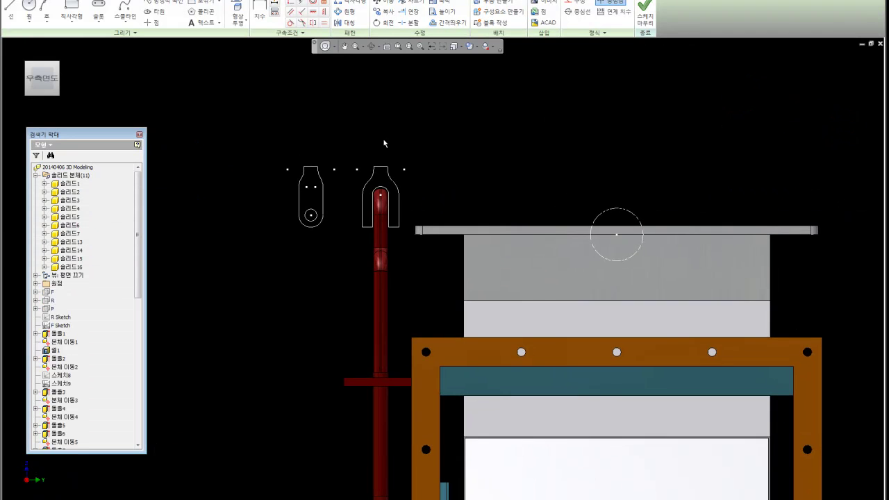
- In isometric view, measure the eye link outline between two points: 32.913 mm
mouse_move(41, 78)
left_click(29, 66)
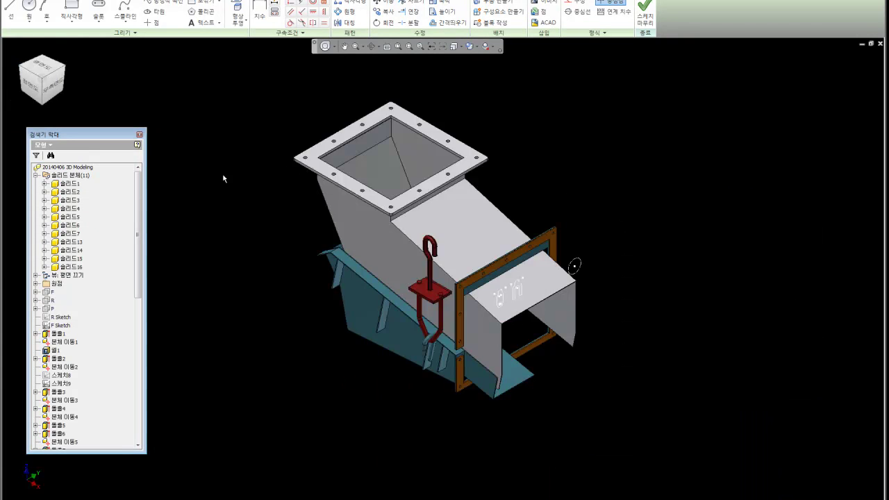
scroll(519, 312, "up", 5)
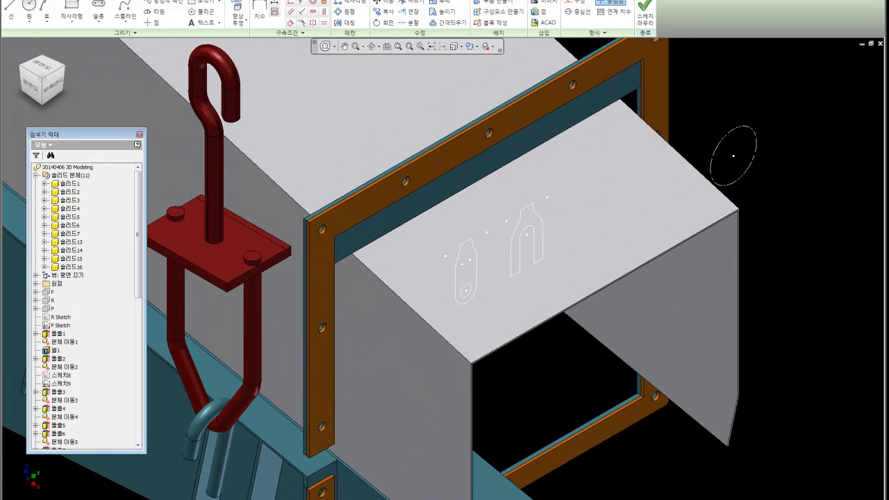
left_click(76, 0)
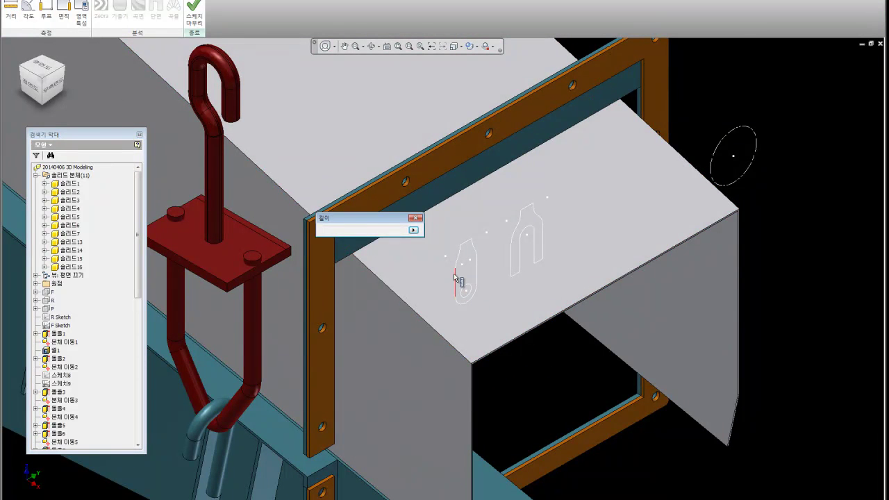
left_click(456, 269)
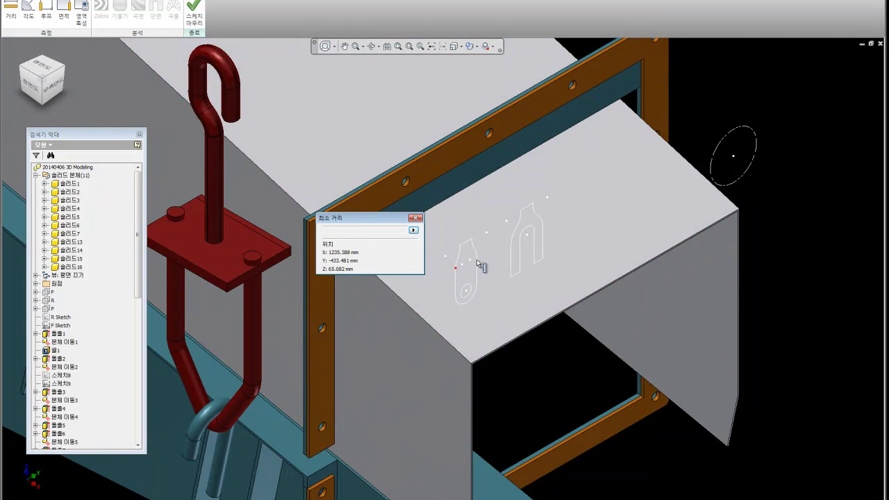
left_click(475, 257)
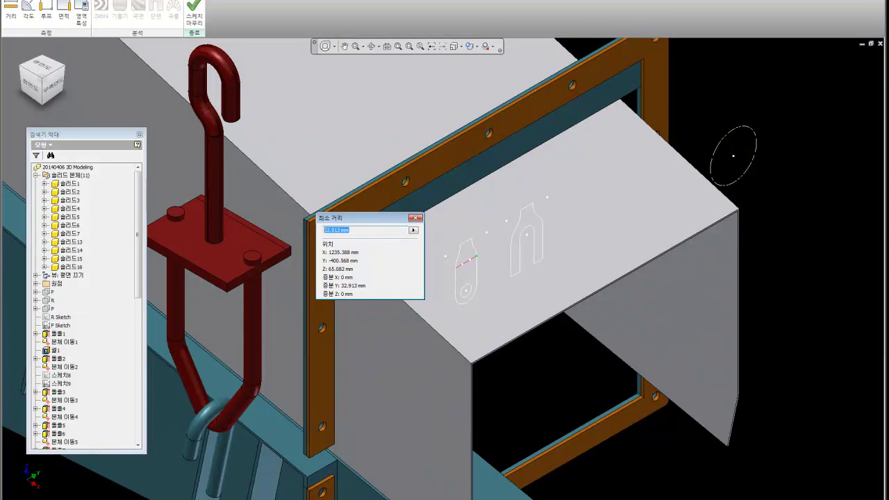
left_click(417, 219)
- Finish the side sketch and begin an extrusion of the hanger-end outlines
scroll(525, 296, "up", 3)
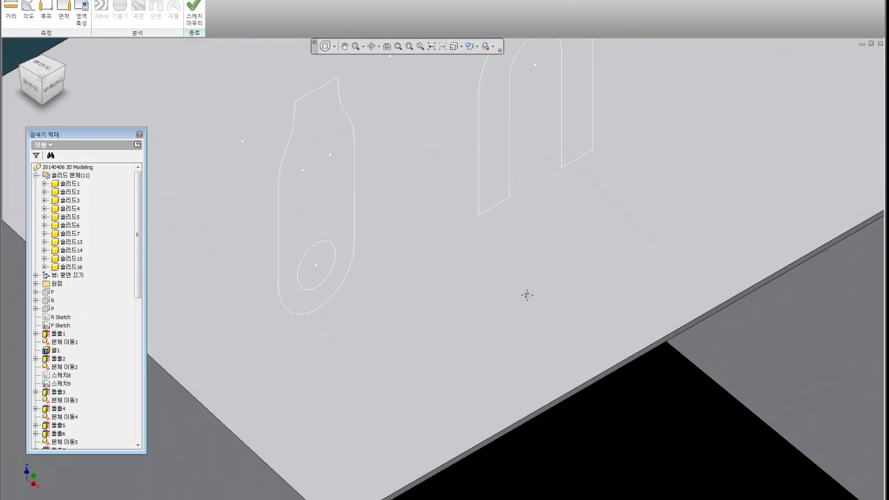
scroll(477, 280, "down", 2)
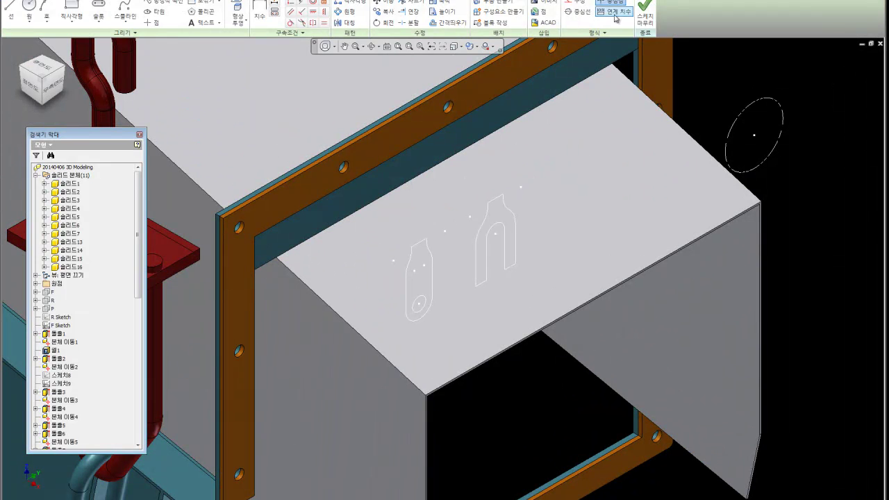
left_click(645, 13)
left_click(73, 14)
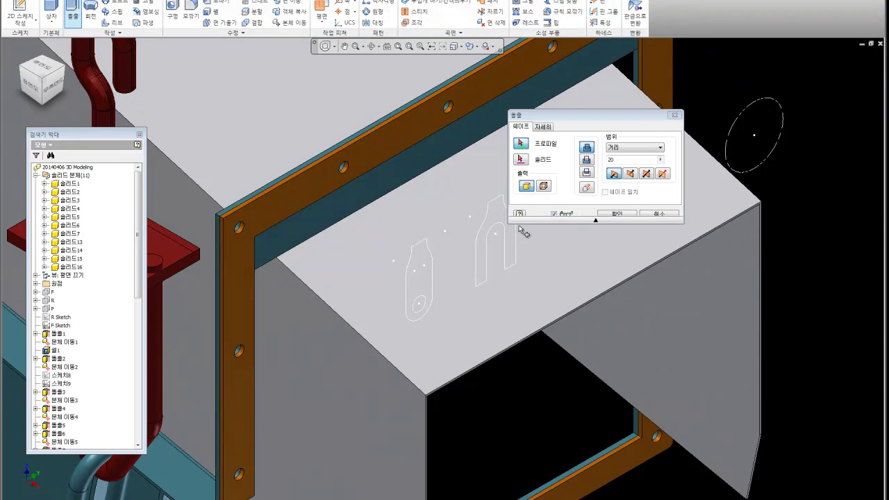
- Extrude the U-shaped fork outline into a solid clevis block, Extrusion 16
left_click(495, 218)
left_click(645, 174)
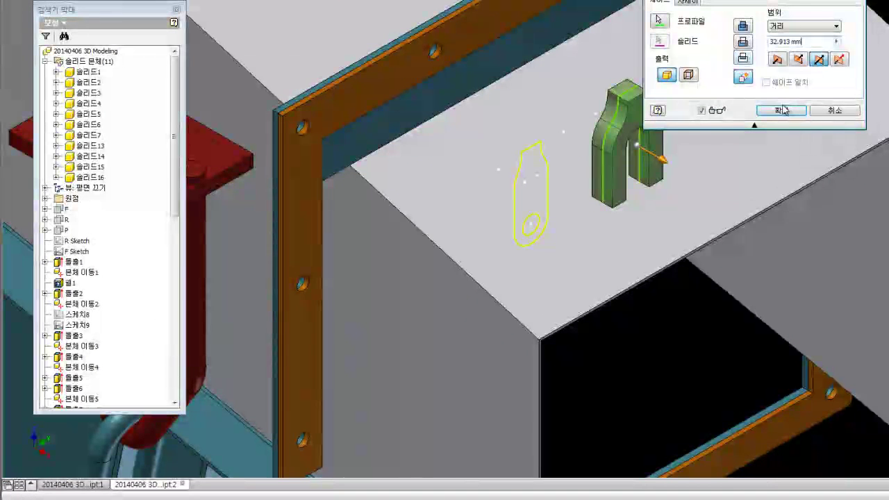
left_click(781, 109)
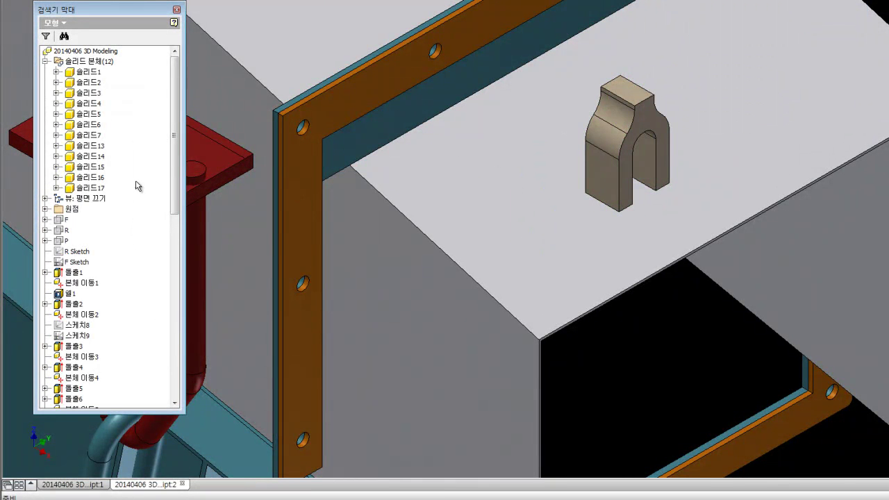
left_click_drag(179, 198, 175, 378)
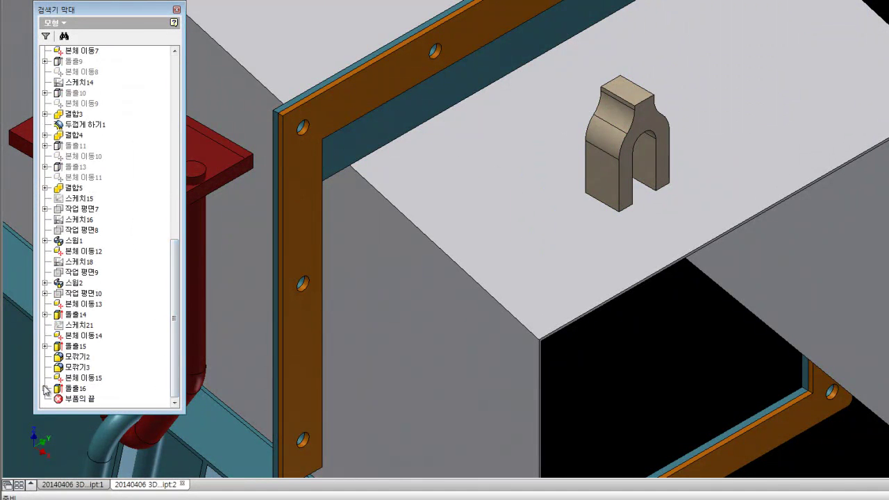
- Highlight and deselect the bracket's profile sketch 스케치23 to review it
left_click(83, 398)
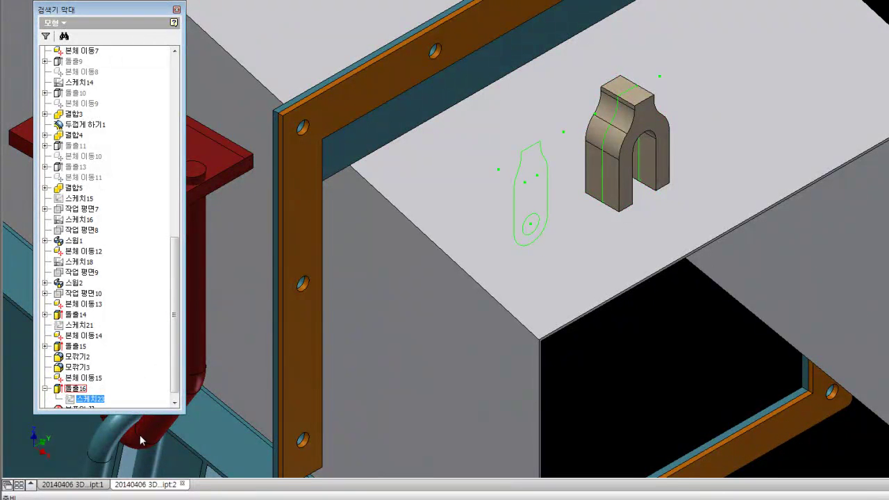
left_click(719, 366)
scroll(671, 341, "down", 3)
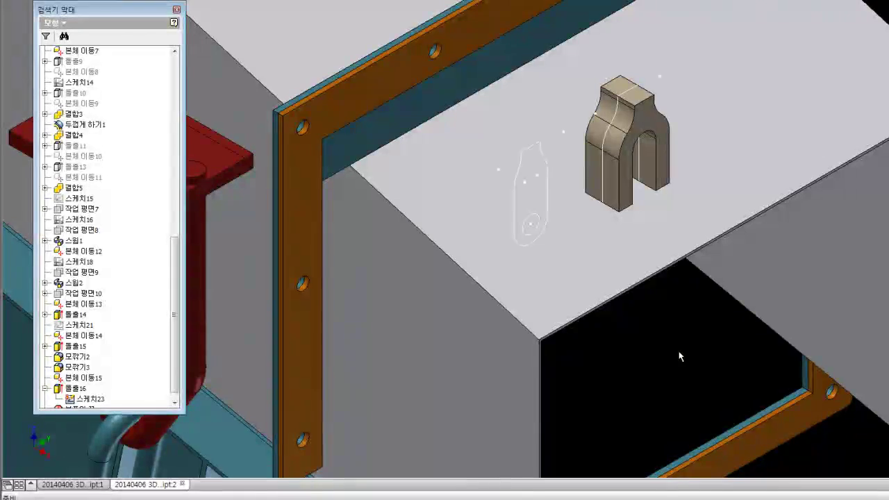
scroll(522, 375, "up", 3)
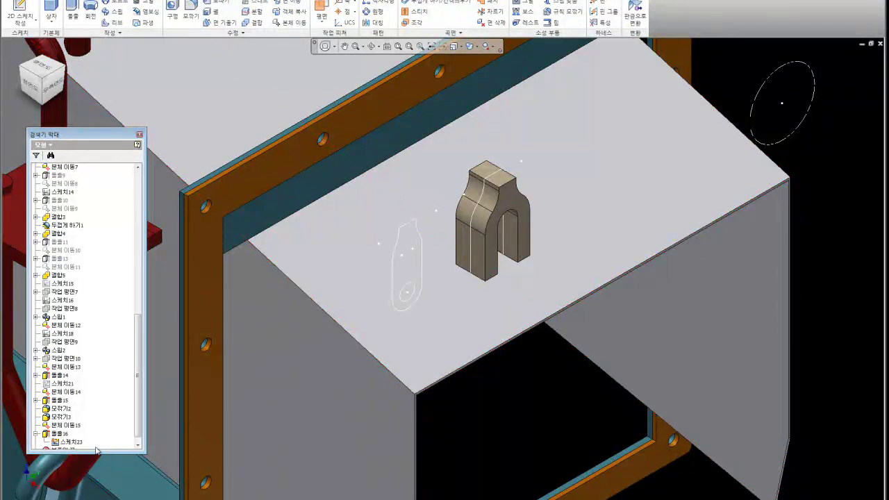
left_click(73, 442)
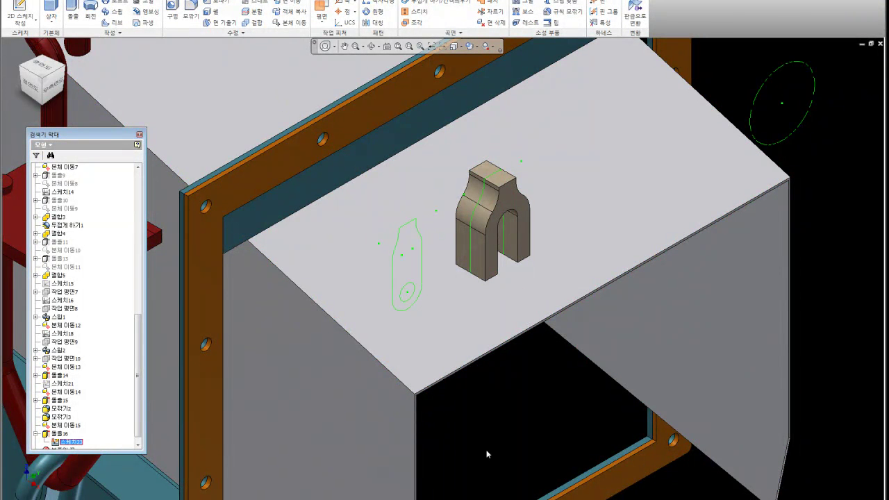
left_click(516, 441)
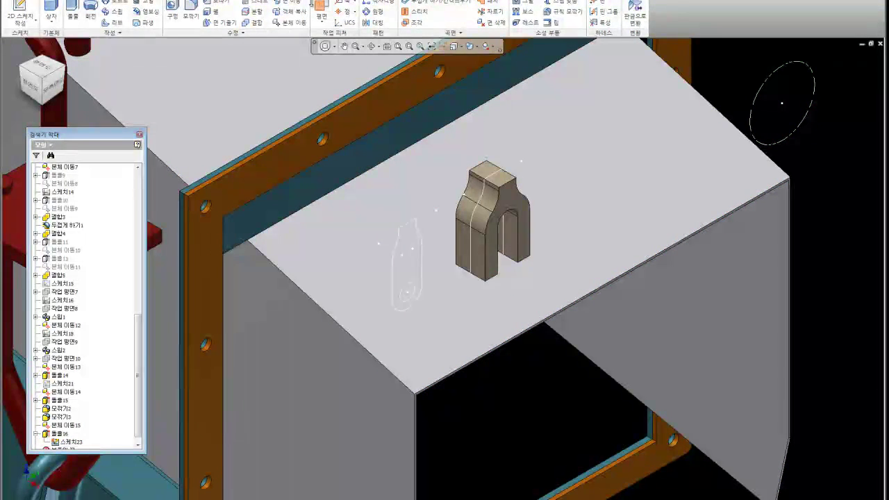
- Create a work plane on the side face of the arch-shaped clevis bracket from the Home view
left_click(321, 9)
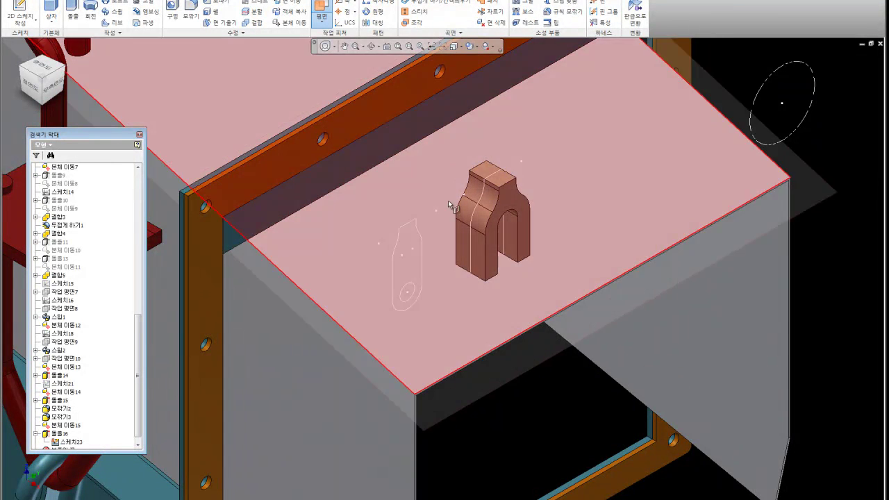
left_click(460, 231)
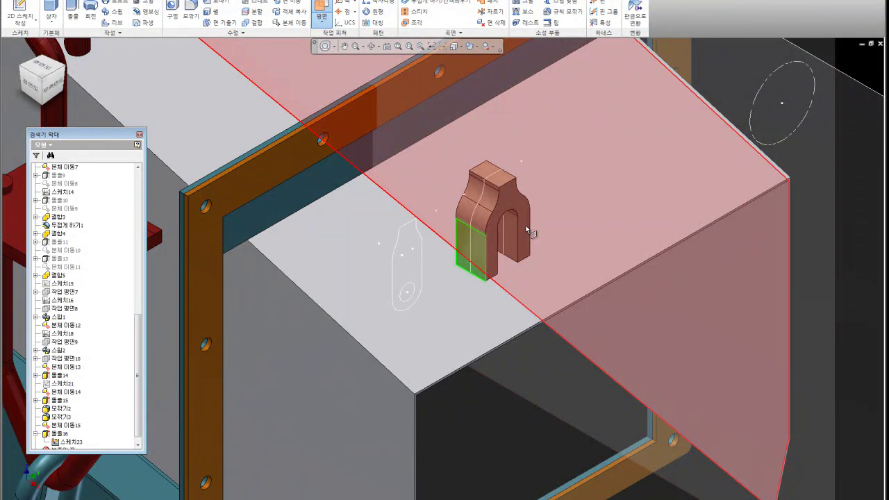
scroll(525, 230, "down", 1)
scroll(278, 243, "down", 5)
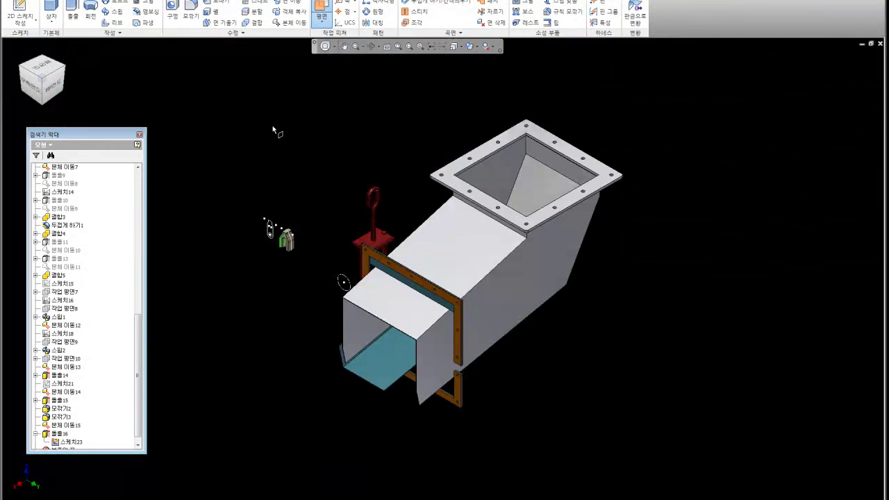
scroll(291, 254, "up", 3)
scroll(291, 254, "up", 5)
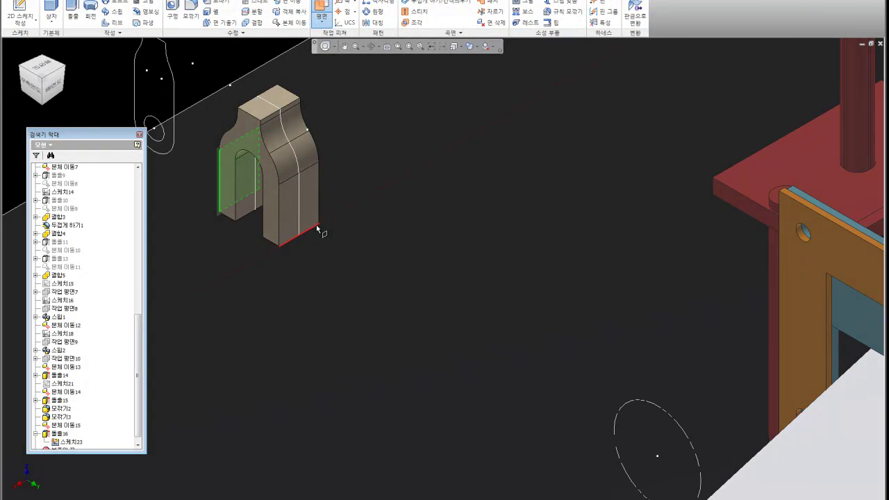
scroll(318, 225, "down", 2)
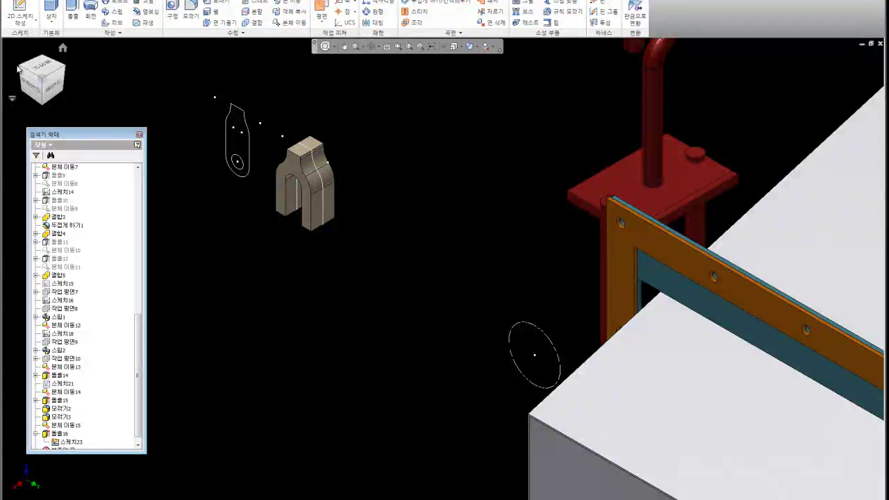
left_click(63, 47)
scroll(539, 342, "up", 5)
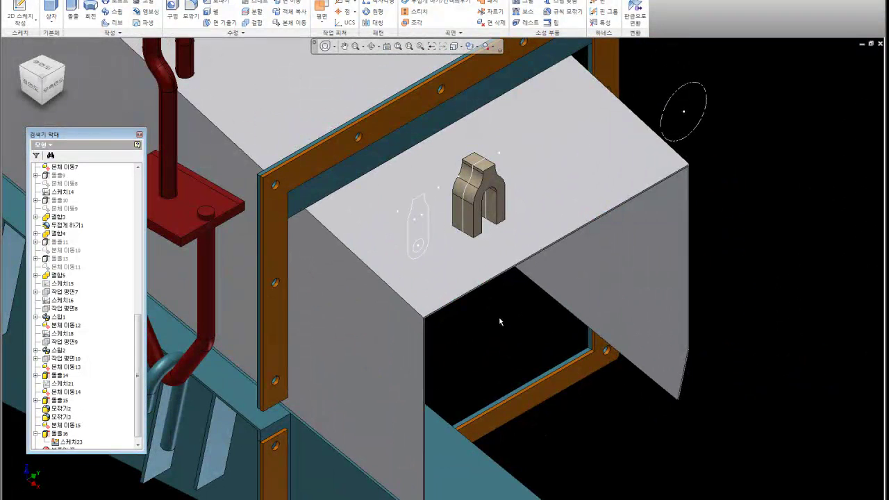
key("]")
left_click(460, 217)
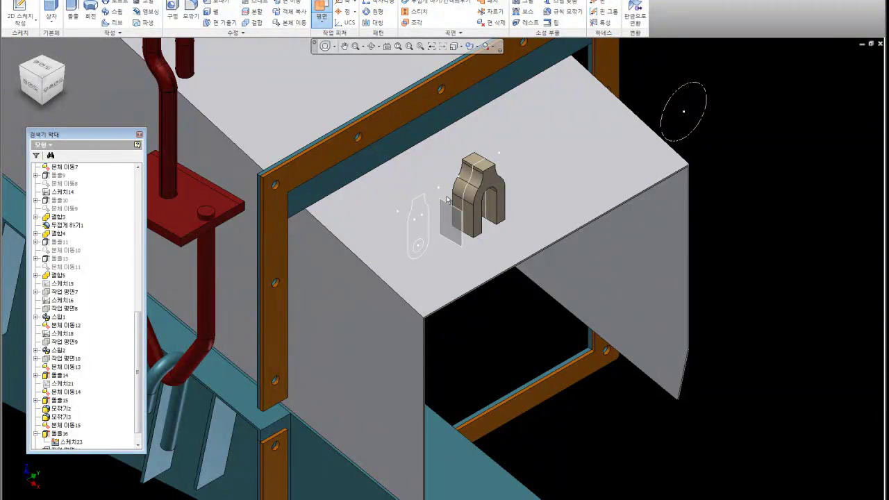
left_click(470, 204)
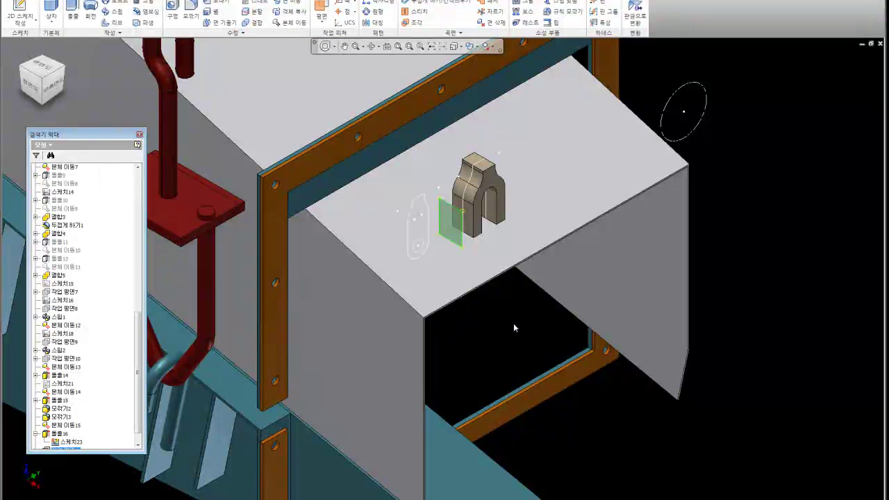
- Start a sketch on the new work plane and project the profile sketch 스케치23
key("s")
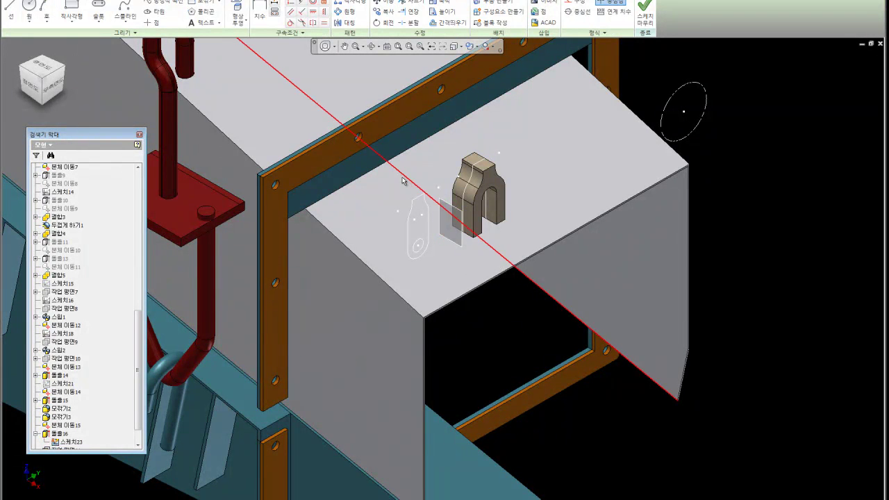
scroll(139, 396, "down", 1)
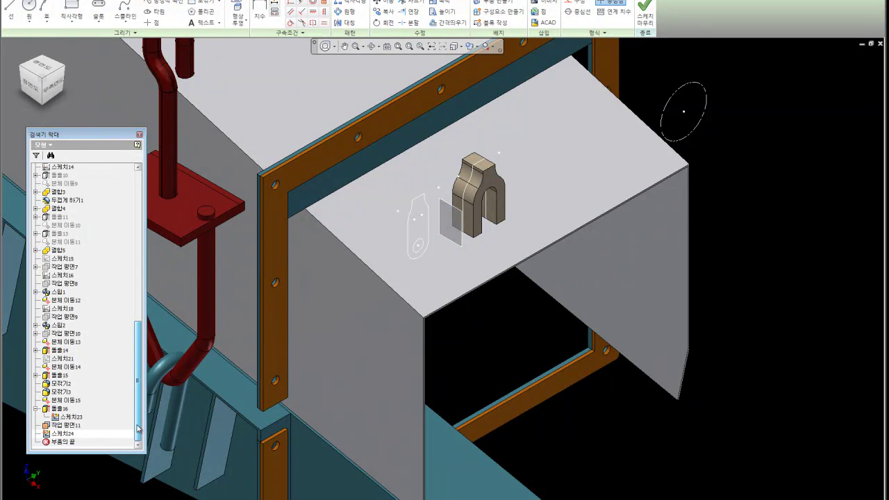
key("p")
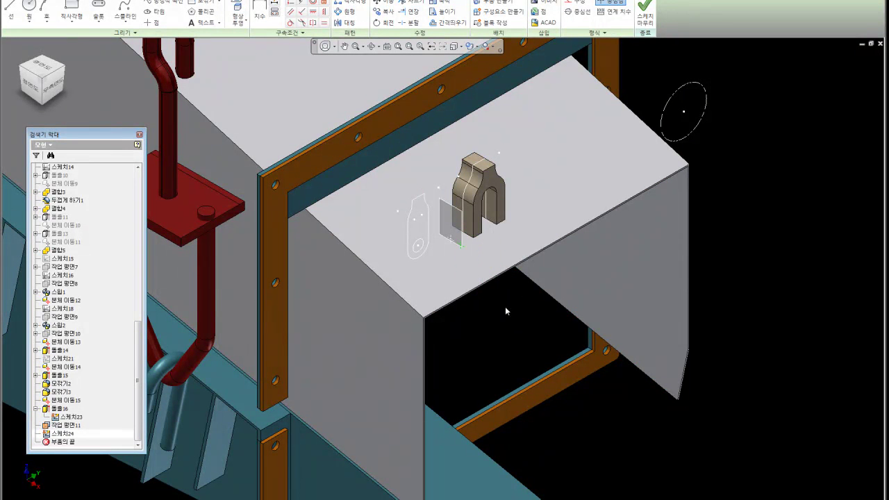
left_click(72, 417)
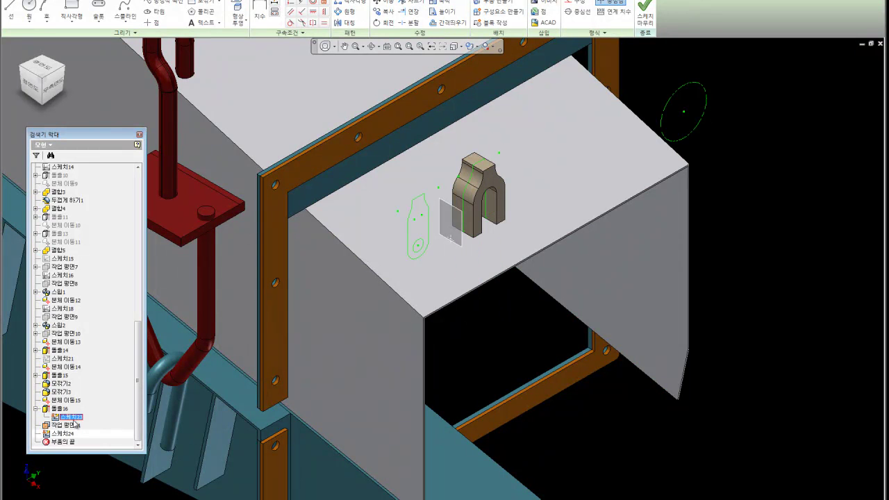
key("Escape")
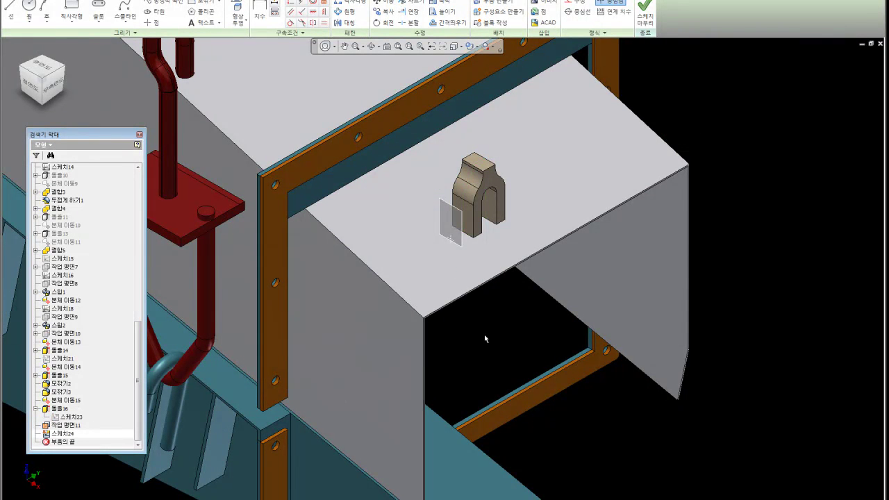
- In front view, select the whole bottle-shaped eye-link profile
left_click(31, 87)
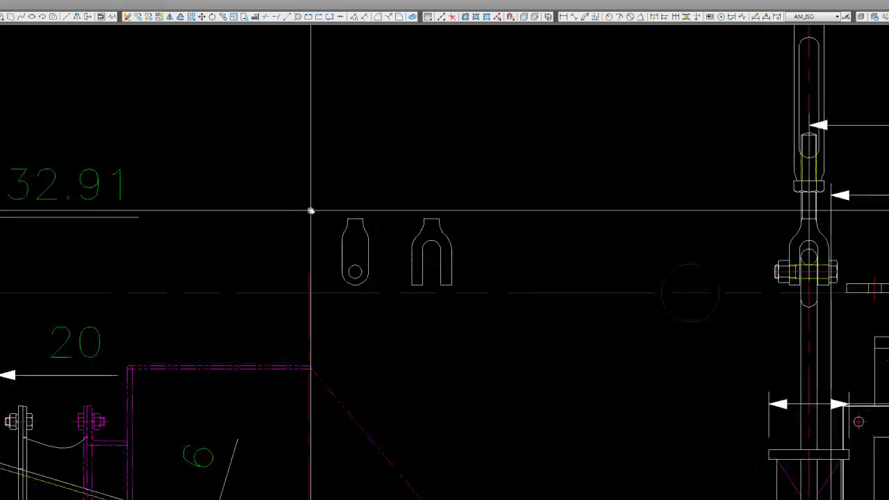
left_click(324, 199)
left_click(383, 303)
middle_click_drag(397, 341, 410, 298)
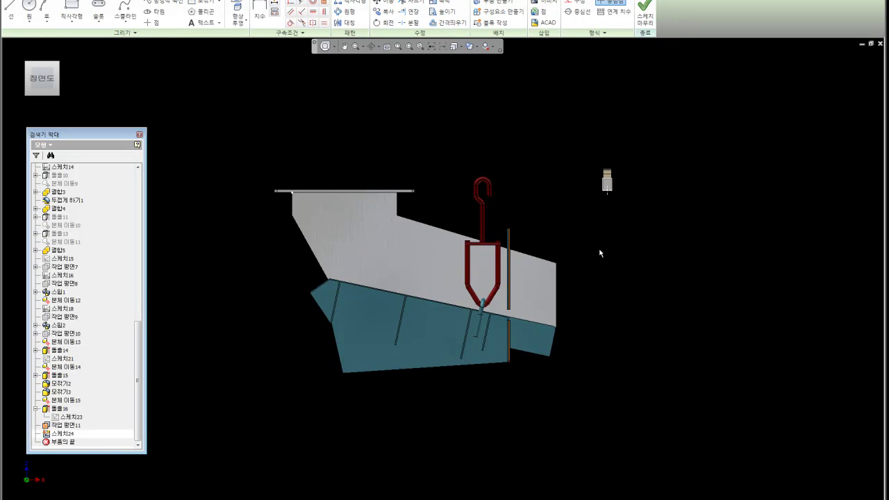
scroll(625, 191, "down", 5)
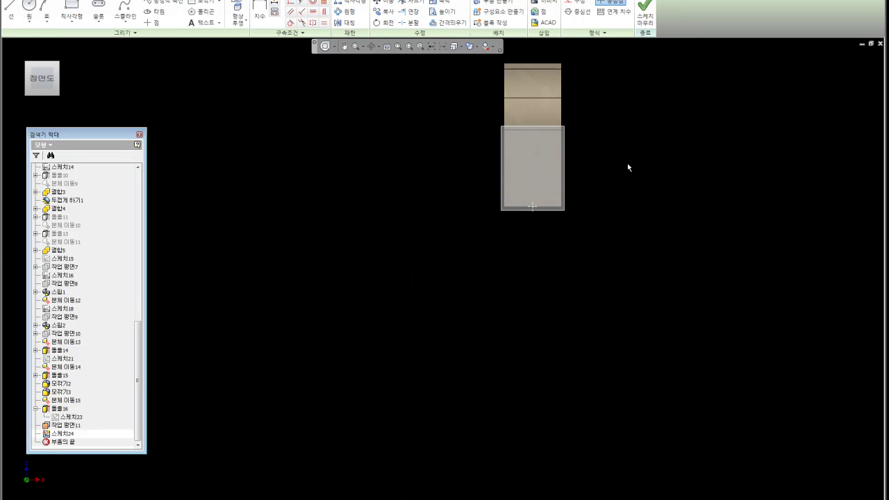
middle_click_drag(629, 173, 558, 267)
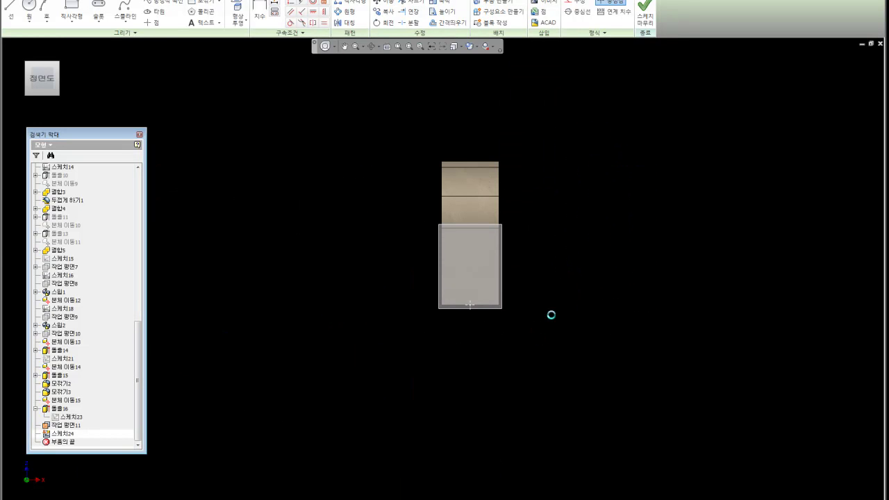
left_click_drag(539, 122, 800, 404)
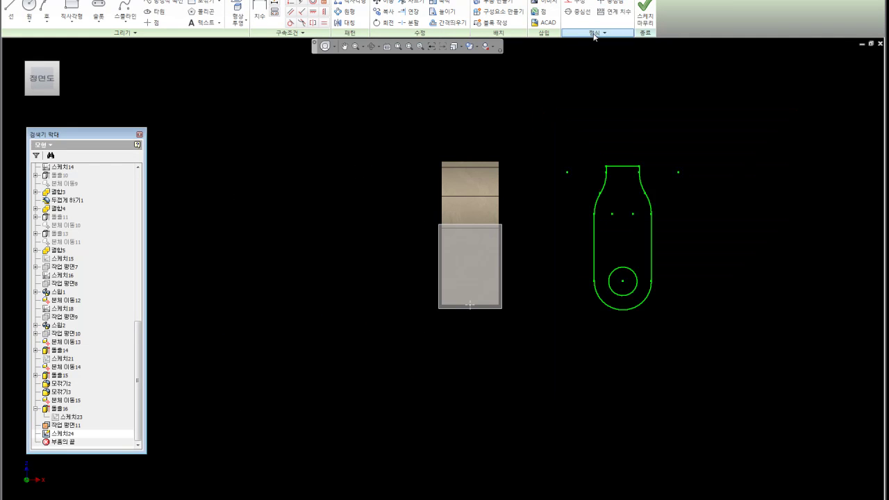
left_click(596, 33)
left_click(629, 55)
left_click(577, 152)
left_click_drag(550, 149, 680, 315)
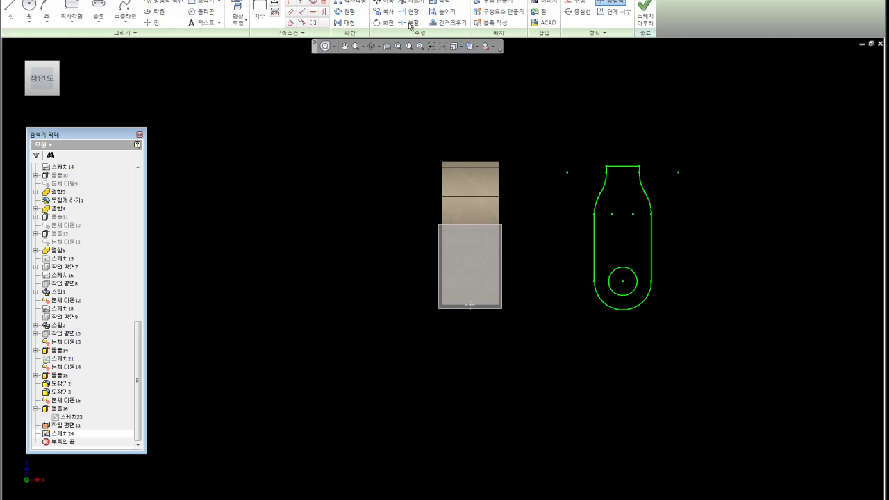
- Place a sketch point at the bottom of the profile to use as a base point
left_click(384, 11)
left_click(257, 112)
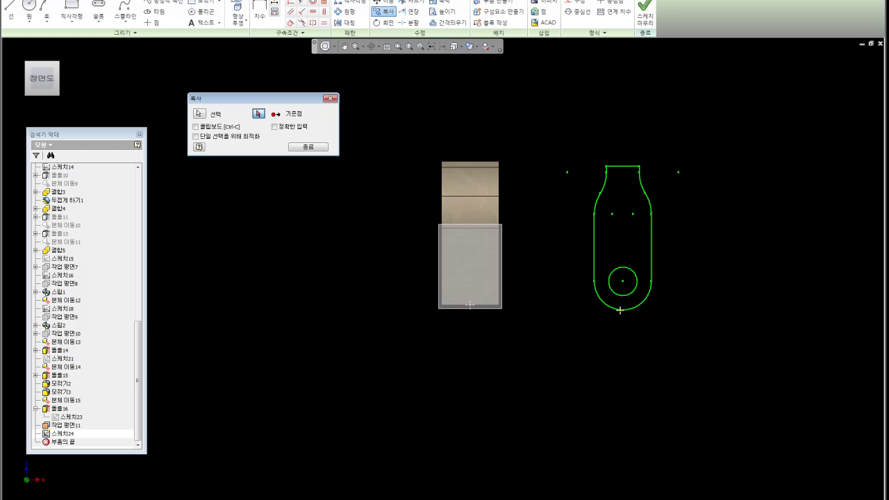
key("Escape")
left_click(150, 22)
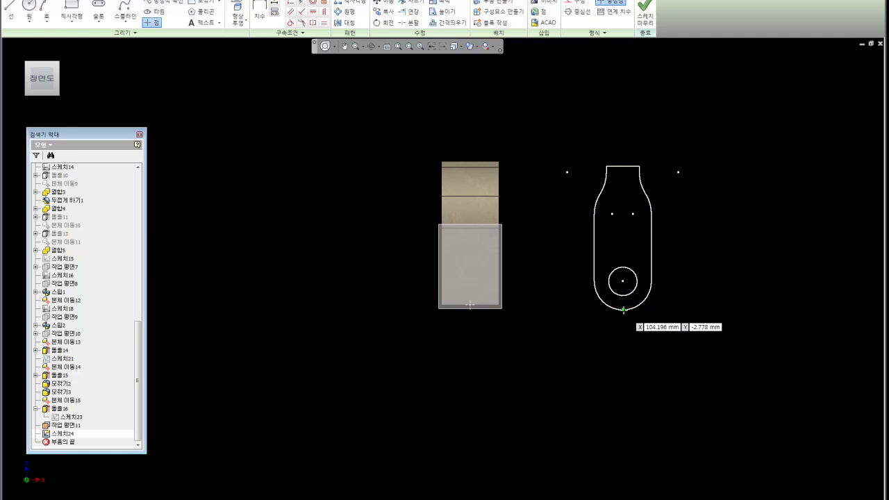
key("Escape")
- Copy the profile from its bottom point to beside the original and finish Sketch24
left_click_drag(562, 119, 761, 366)
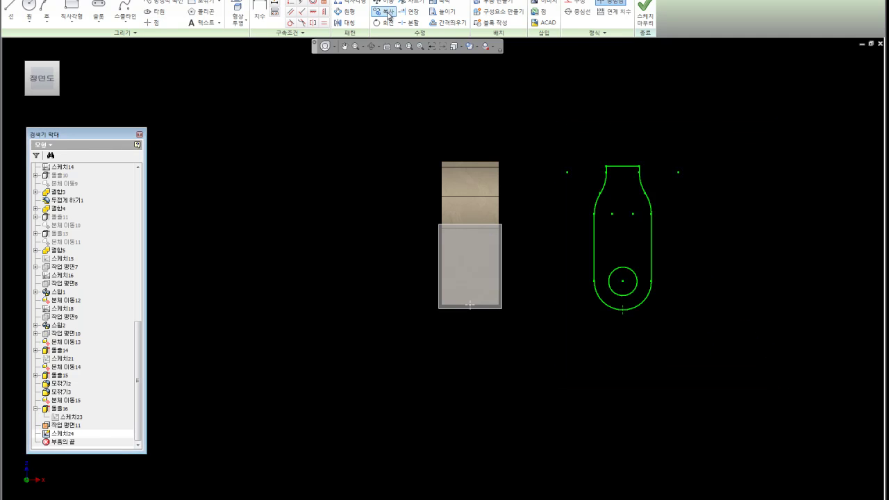
left_click(386, 12)
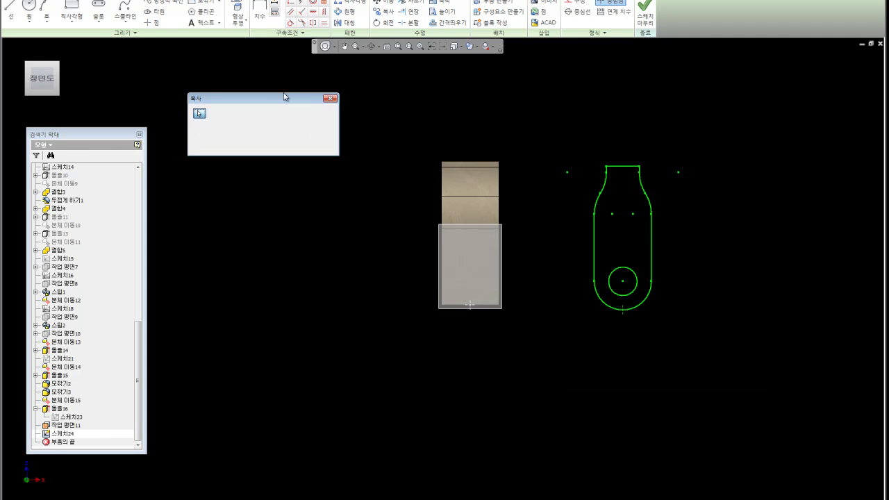
left_click(622, 311)
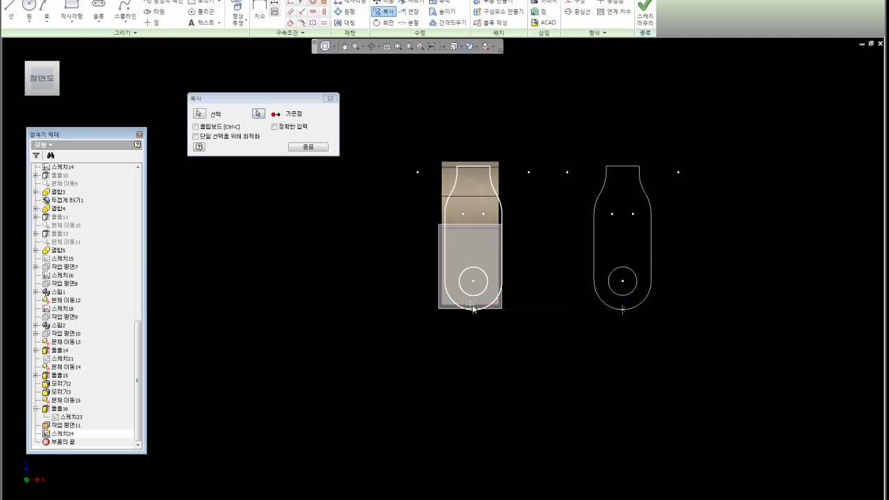
left_click(471, 306)
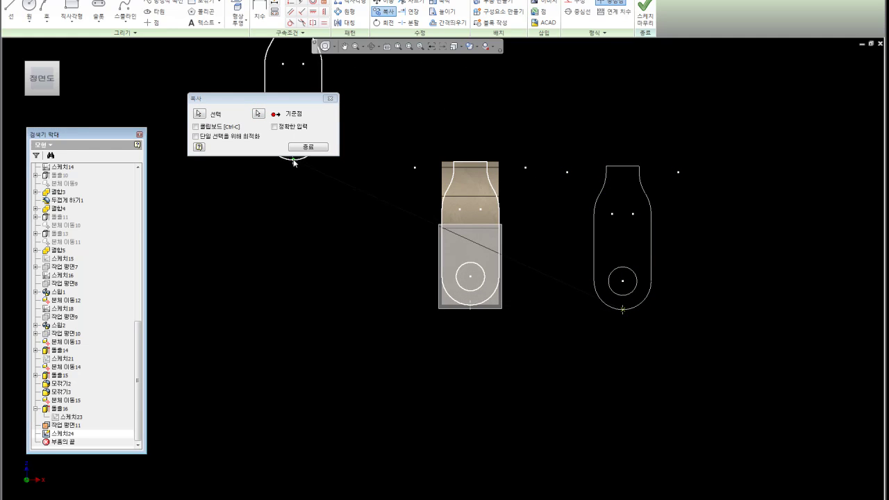
left_click(307, 146)
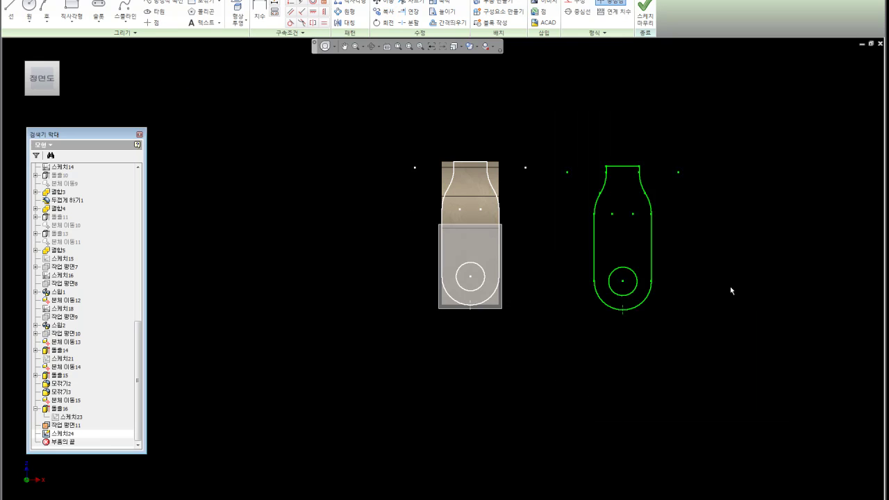
left_click(645, 12)
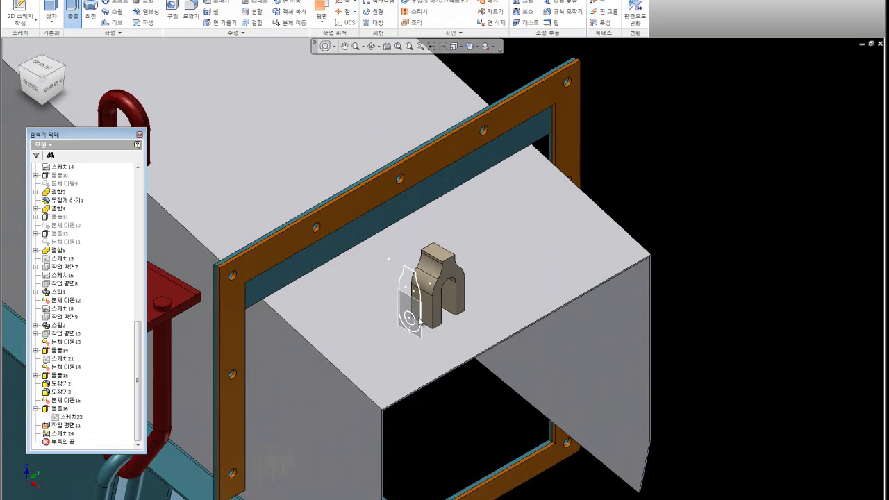
- Extrude the new profile in the flipped direction as a Cut through the clevis block, making Extrusion 17
left_click(408, 285)
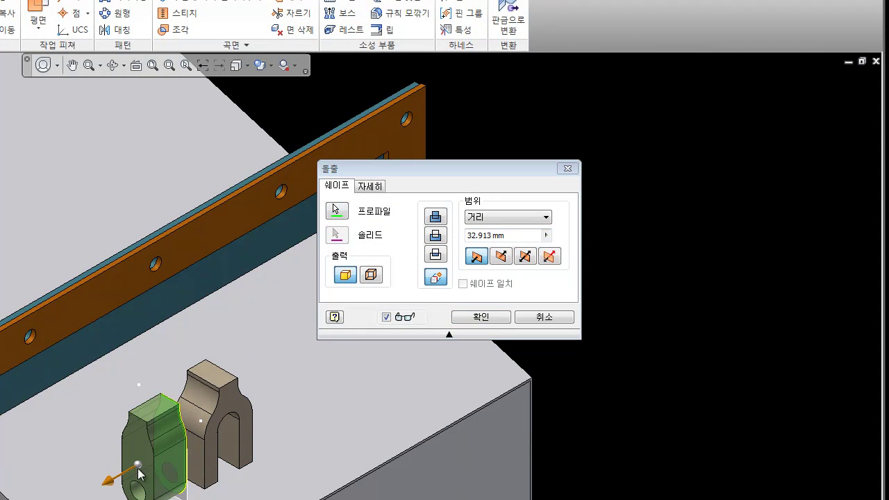
mouse_move(109, 480)
left_mouse_down()
mouse_move(262, 423)
mouse_move(252, 429)
left_mouse_up()
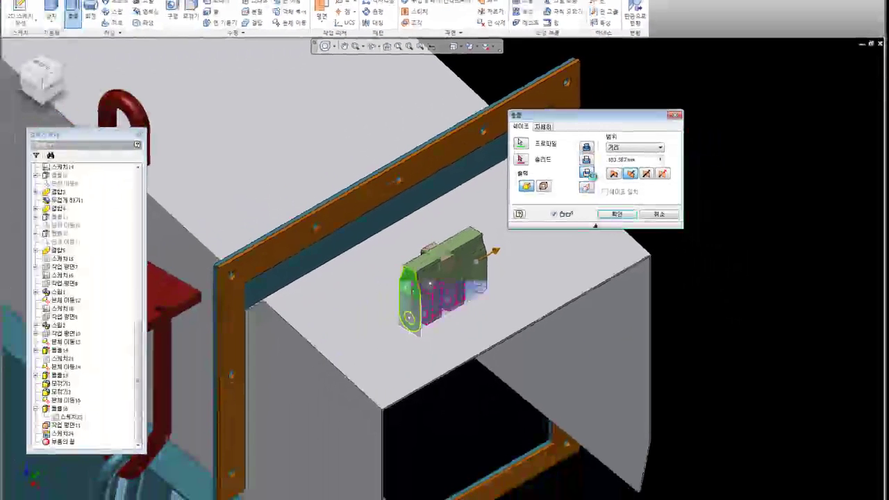
left_click(586, 172)
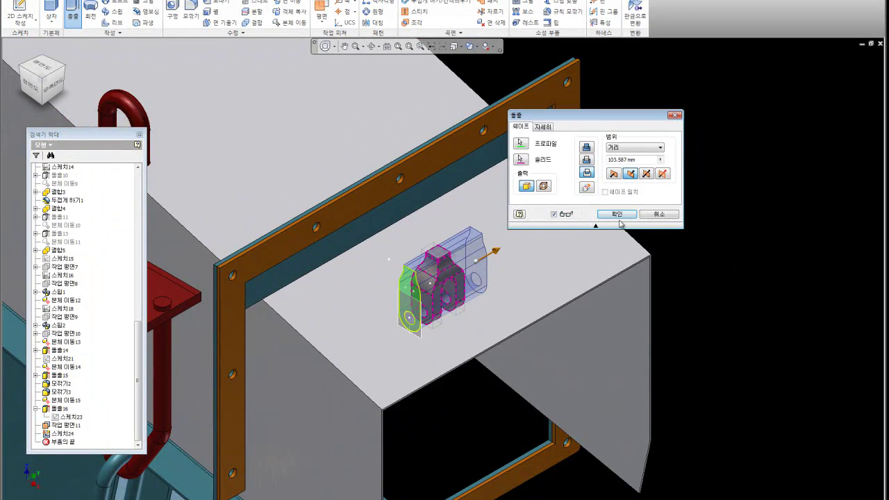
left_click(618, 215)
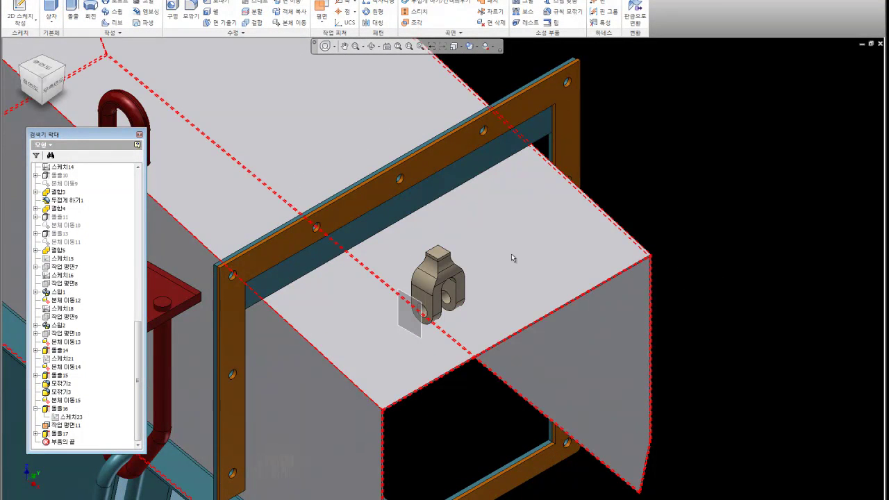
scroll(621, 213, "up", 5)
- Move the clevis body -487.736 mm along X onto the red hook and view it from the front
middle_click_drag(251, 243, 313, 271)
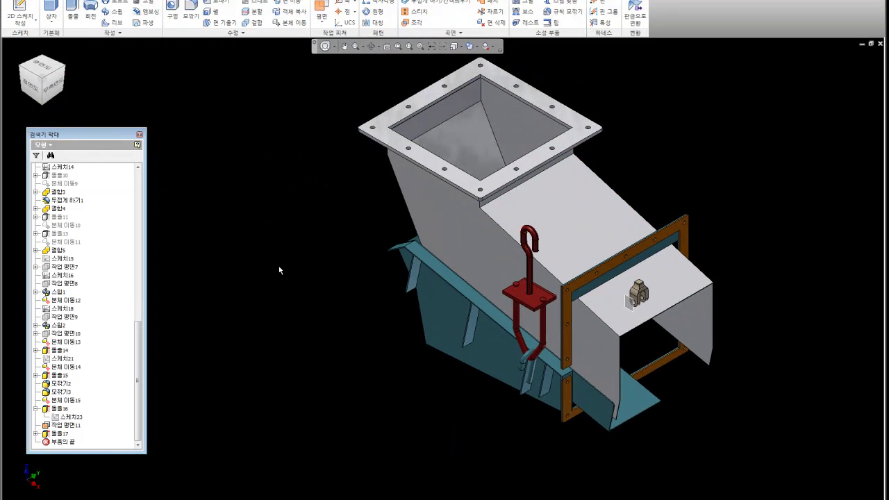
left_click(283, 23)
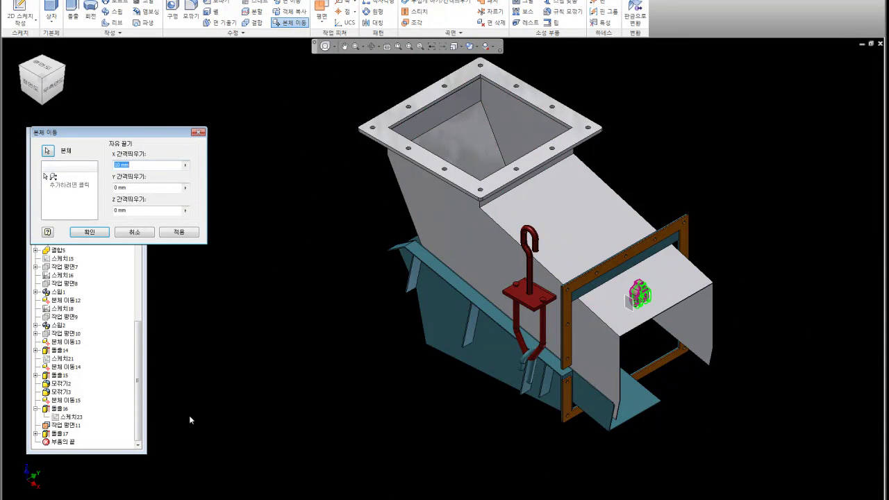
left_click(185, 167)
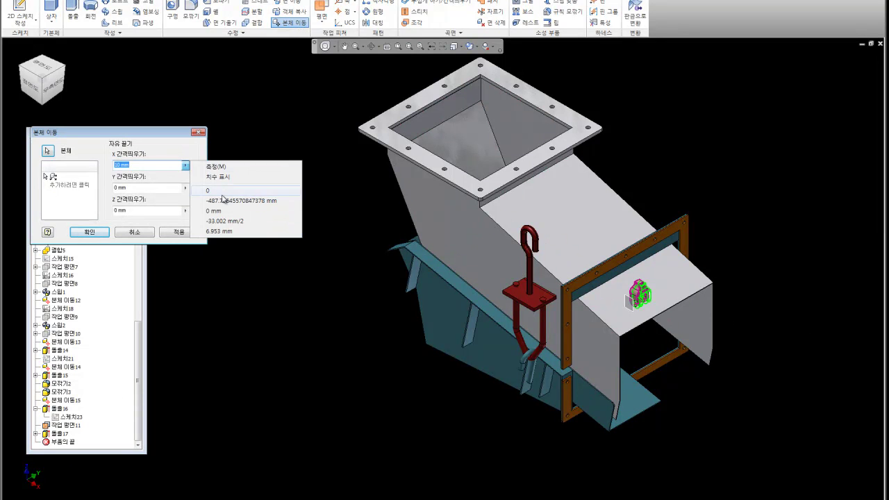
left_click(222, 203)
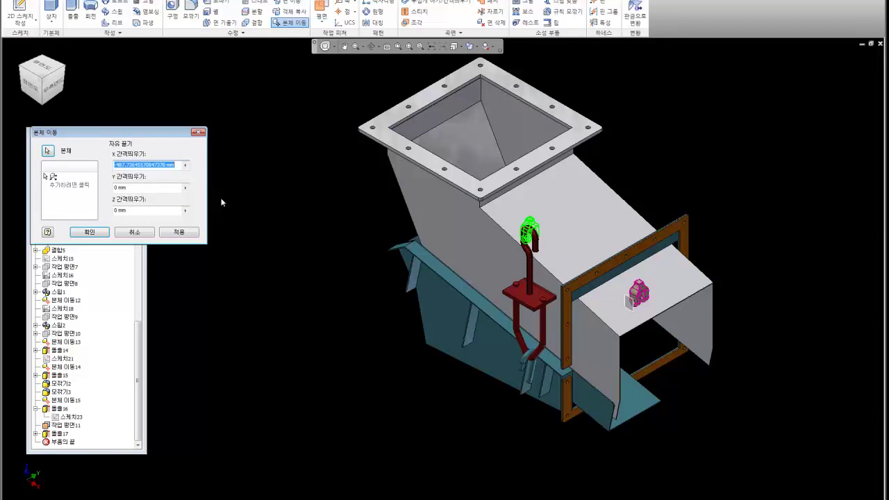
left_click(89, 232)
left_click(38, 93)
scroll(479, 219, "up", 3)
scroll(479, 219, "up", 3)
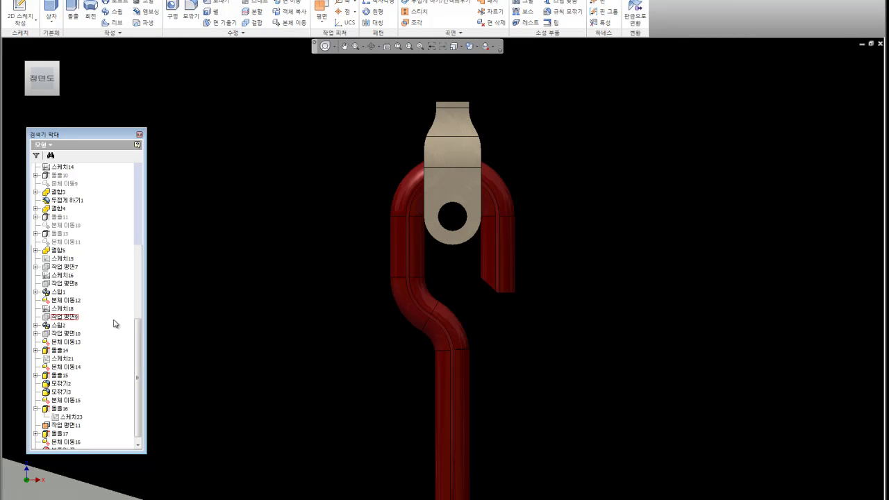
- Apply the glossy red appearance 벤트 레드 - 고광택 to the clevis in the Home view
scroll(139, 340, "down", 1)
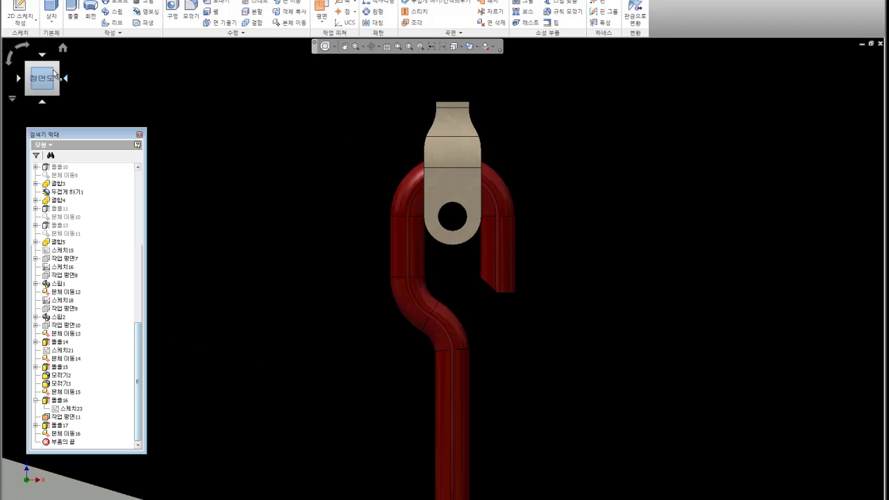
left_click(9, 58)
scroll(417, 263, "up", 3)
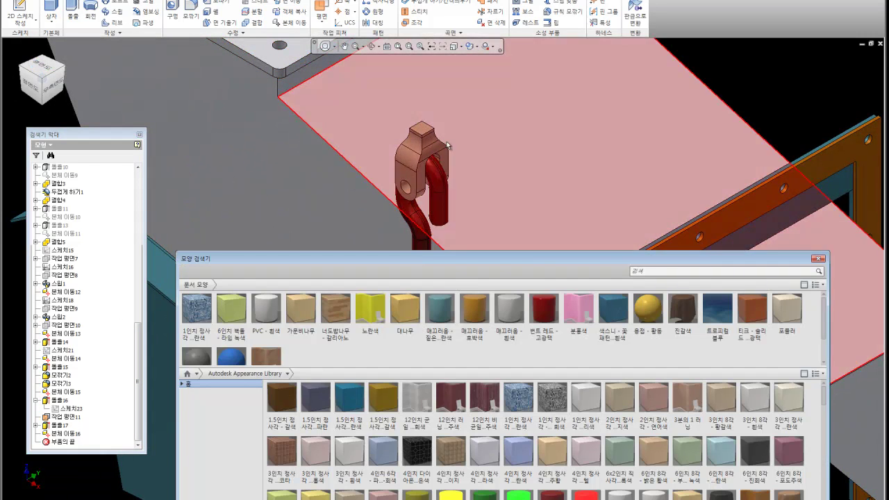
left_click(423, 202)
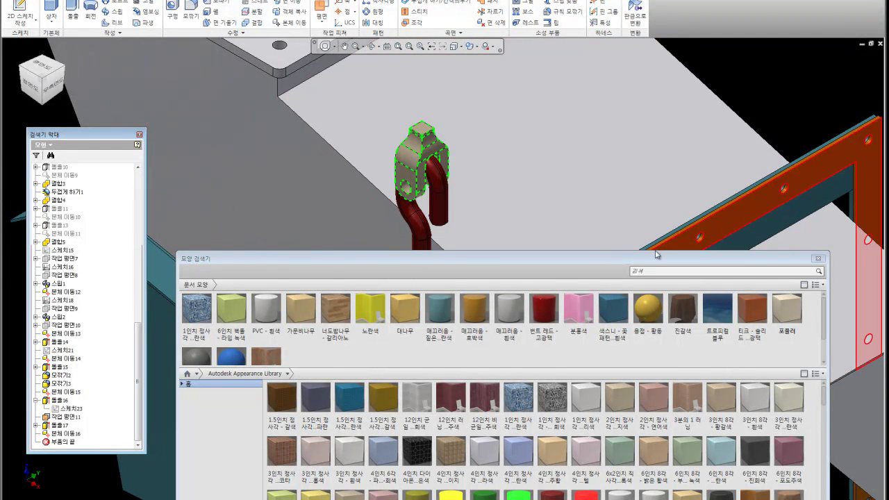
left_click(544, 308)
left_click(766, 93)
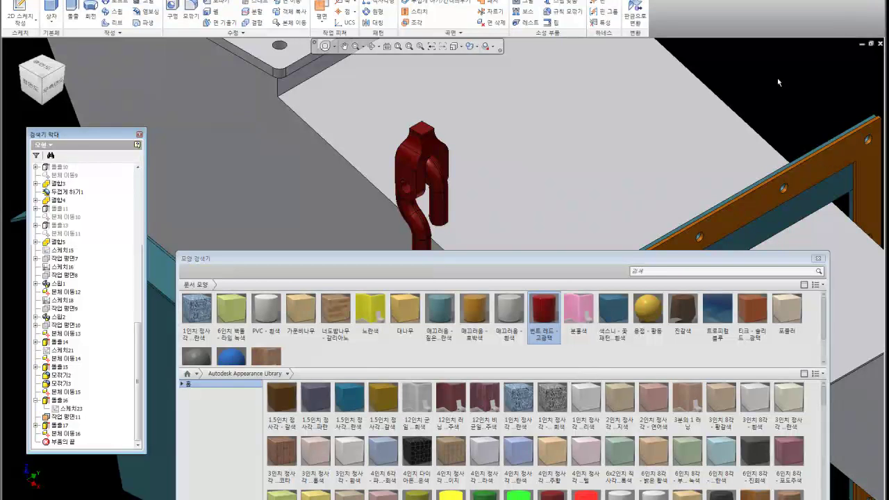
left_click(818, 257)
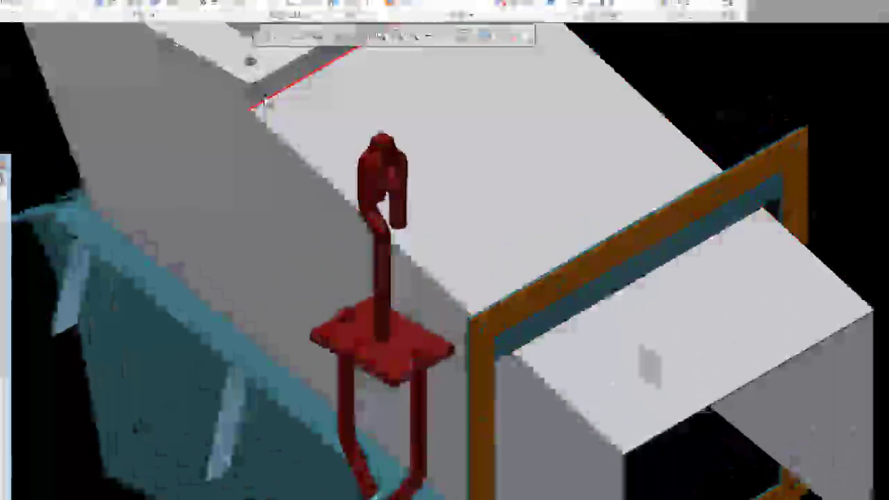
- Orbit around the red hook and delete the stray work plane beside it
left_click(269, 33)
mouse_move(350, 312)
left_mouse_down()
mouse_move(369, 351)
mouse_move(317, 357)
left_mouse_up()
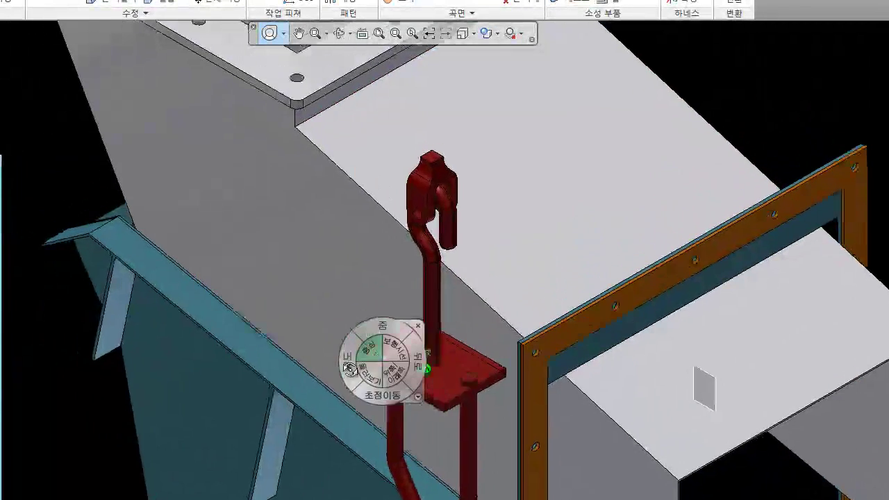
left_click_drag(536, 217, 549, 270)
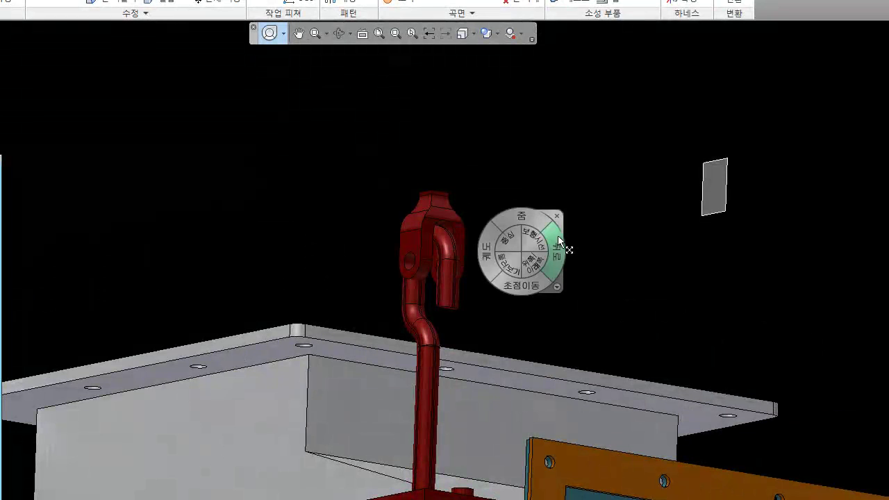
key("Escape")
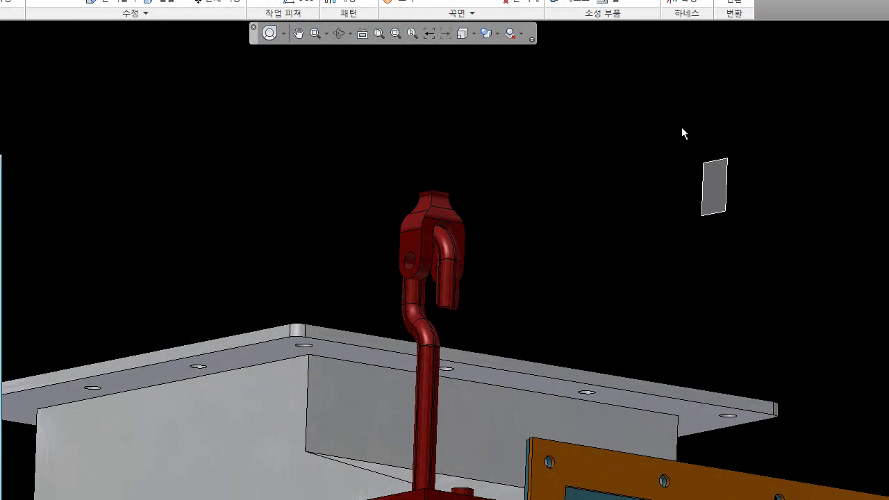
left_click(718, 158)
key("Delete")
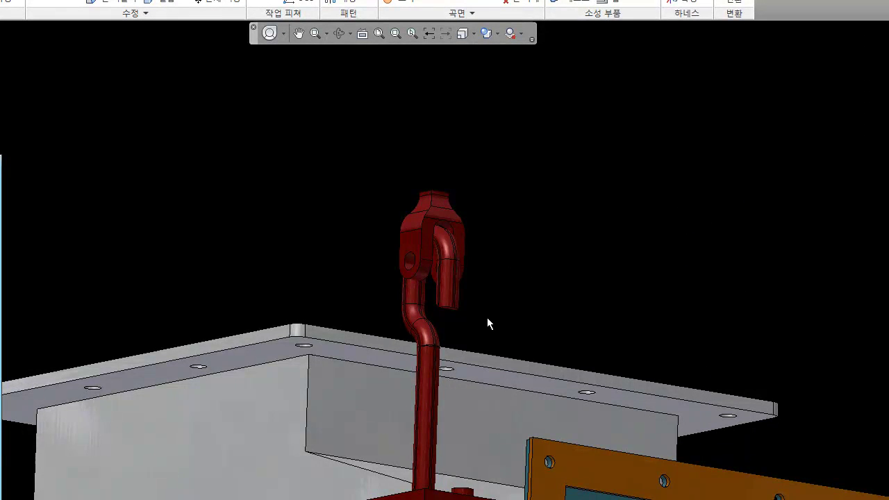
- Recheck the hook's flange, then pan the AutoCAD Mechanical drawing to the right turnbuckle
middle_click_drag(487, 317, 410, 333)
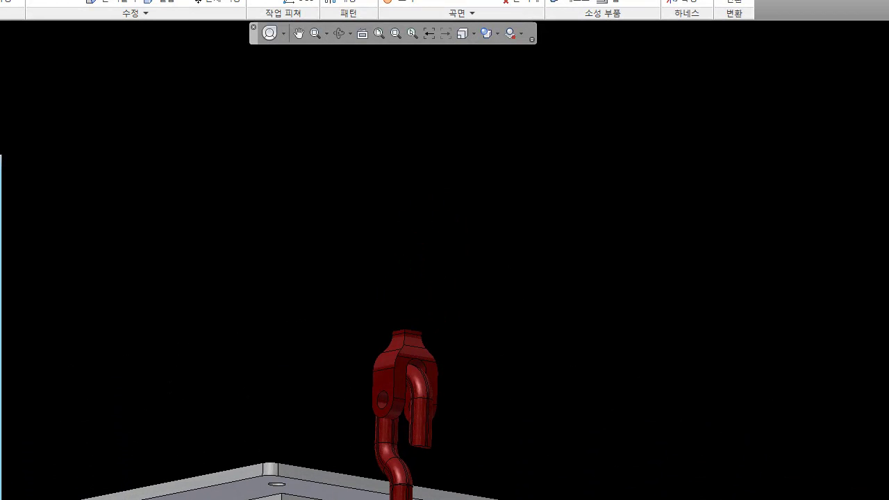
left_click(270, 33)
mouse_move(401, 354)
left_mouse_down()
mouse_move(400, 367)
mouse_move(497, 409)
mouse_move(460, 319)
mouse_move(460, 349)
left_mouse_up()
left_click(476, 310)
left_click(516, 309)
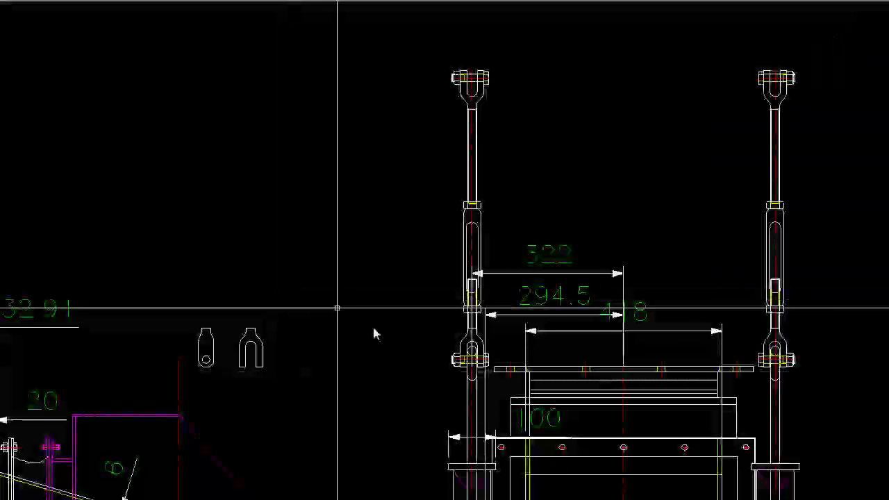
middle_click_drag(337, 307, 393, 318)
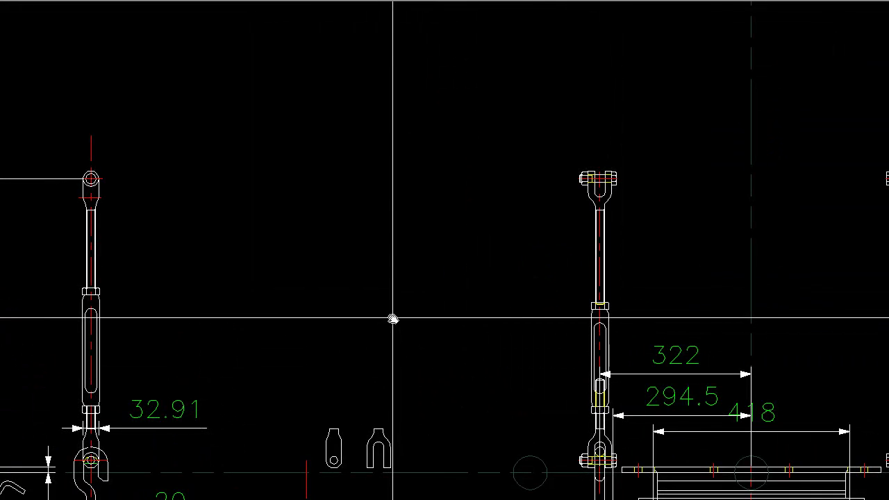
scroll(459, 343, "up", 2)
middle_click_drag(452, 334, 488, 346)
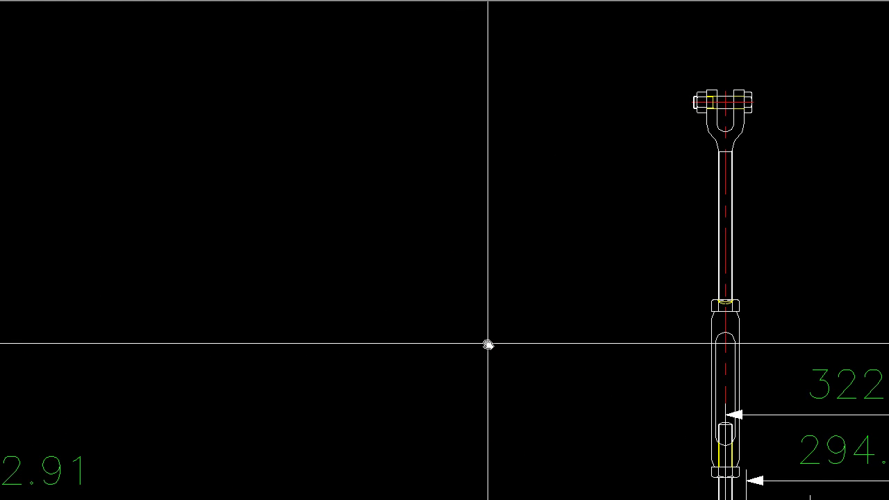
- Centre the turnbuckle and select the fork end's lower horizontal line and vertical rod edge
middle_click_drag(505, 408, 284, 350)
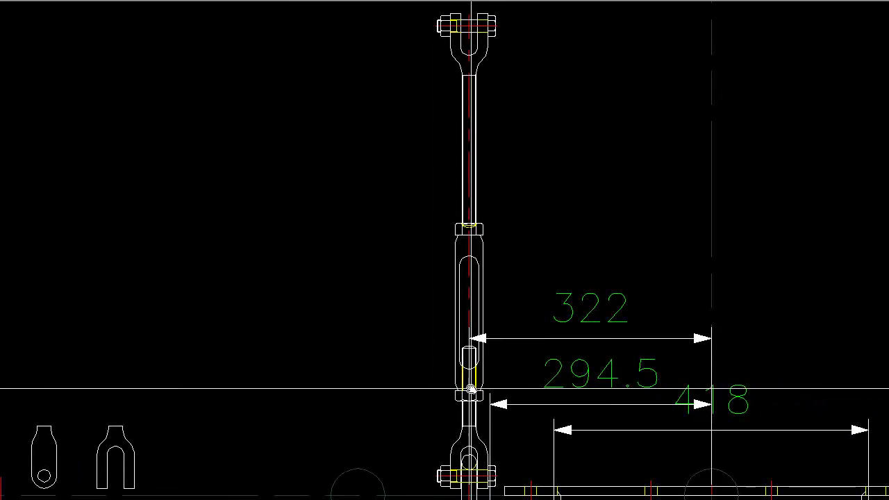
middle_click_drag(434, 255, 460, 283)
left_click(463, 97)
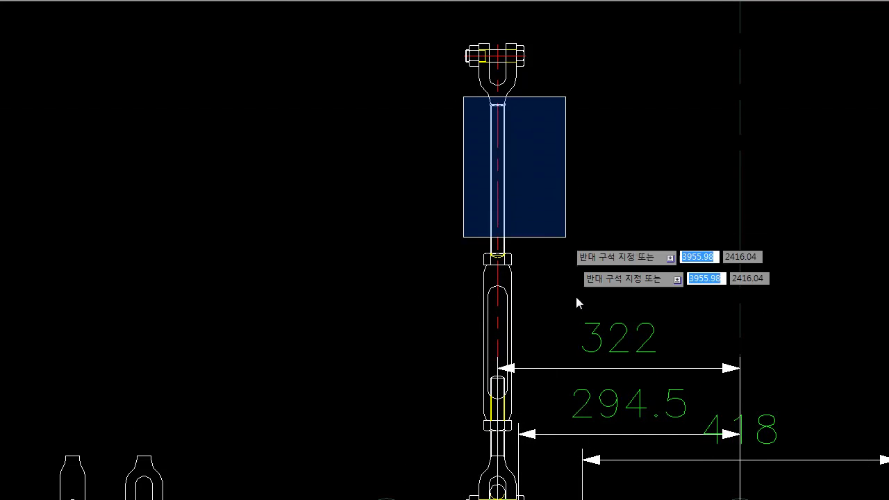
key("Escape")
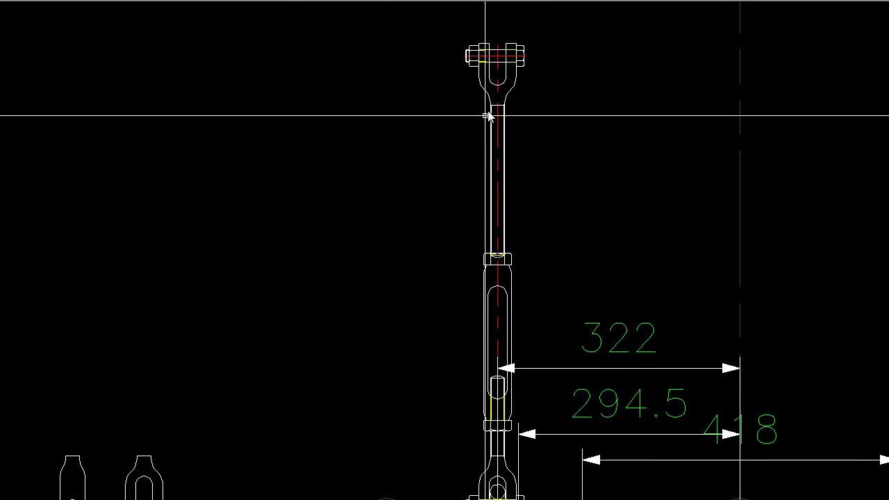
scroll(493, 113, "up", 6)
left_click(512, 113)
left_click(520, 91)
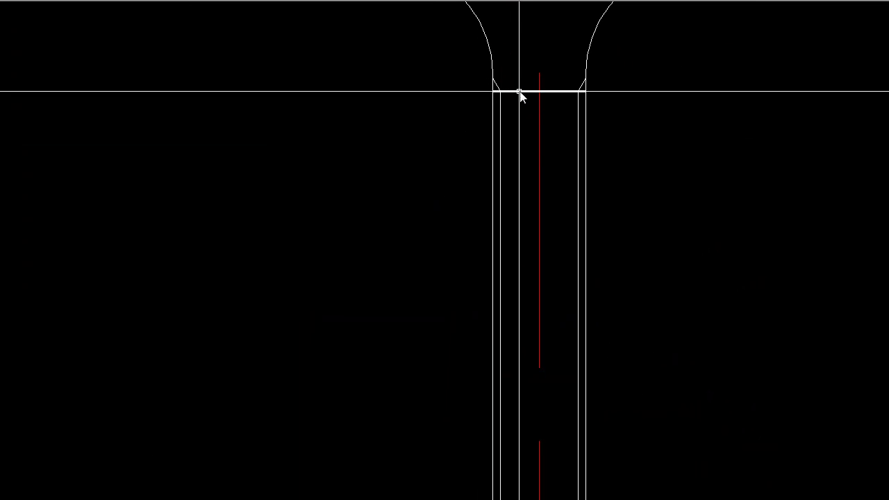
left_click(466, 112)
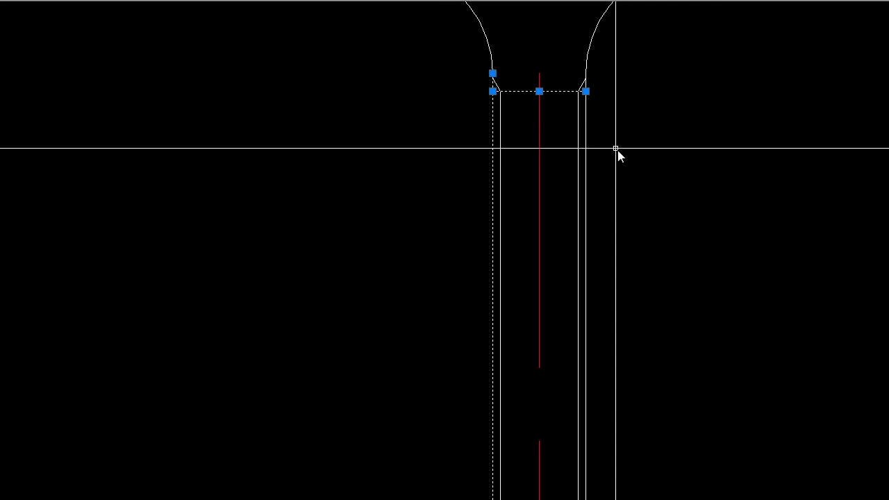
scroll(539, 105, "down", 6)
- Add the fork's vertical line, nut and circles to the selection
middle_click_drag(521, 324, 469, 155)
left_click(468, 155)
left_click(581, 282)
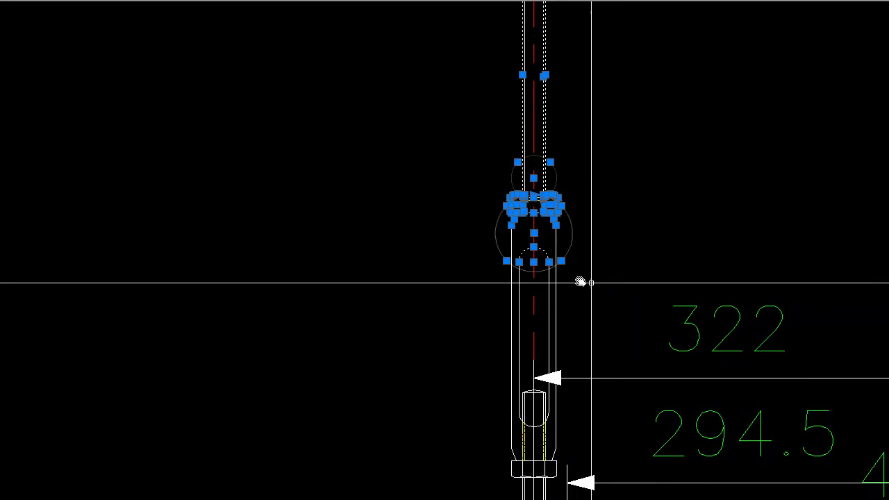
scroll(528, 229, "up", 1)
left_click(575, 287)
left_click(516, 212)
middle_click_drag(492, 311, 496, 221)
left_click(497, 221)
left_click(385, 94)
- Add the nut edges, right side lines, upper arc and remaining fork-end pieces to the selection
middle_click_drag(477, 393, 486, 339)
scroll(482, 330, "up", 4)
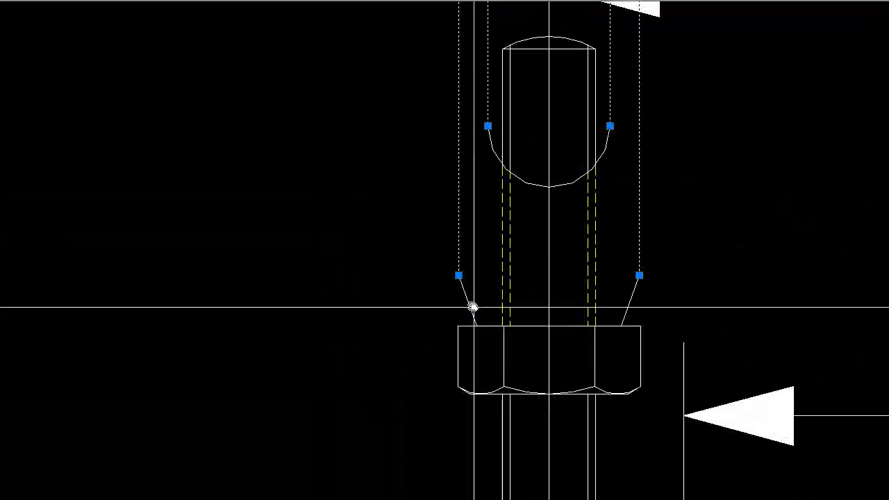
left_click(433, 320)
left_click(653, 415)
middle_click_drag(653, 295, 640, 369)
left_click(644, 361)
left_click(565, 268)
left_click(372, 92)
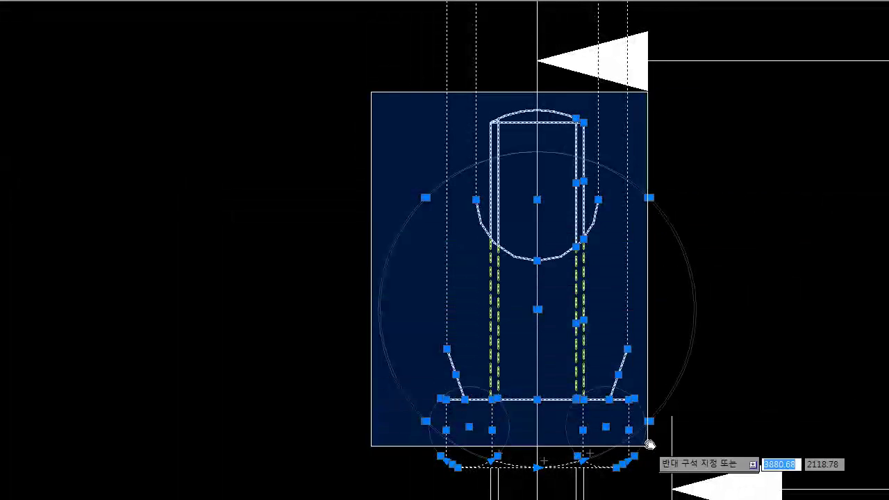
left_click(648, 444)
scroll(627, 403, "down", 5)
scroll(784, 397, "up", 3)
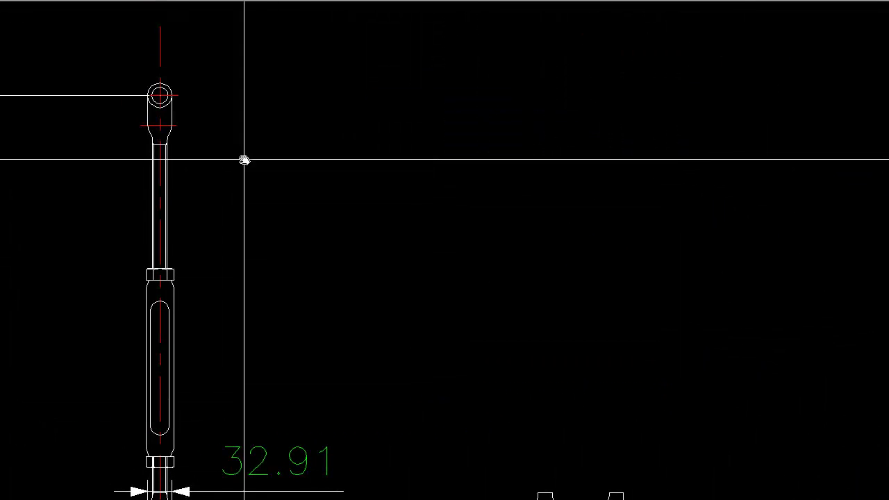
- Bring the whole rod into view and isolate the selected turnbuckle body and rod
middle_click_drag(199, 333, 147, 304)
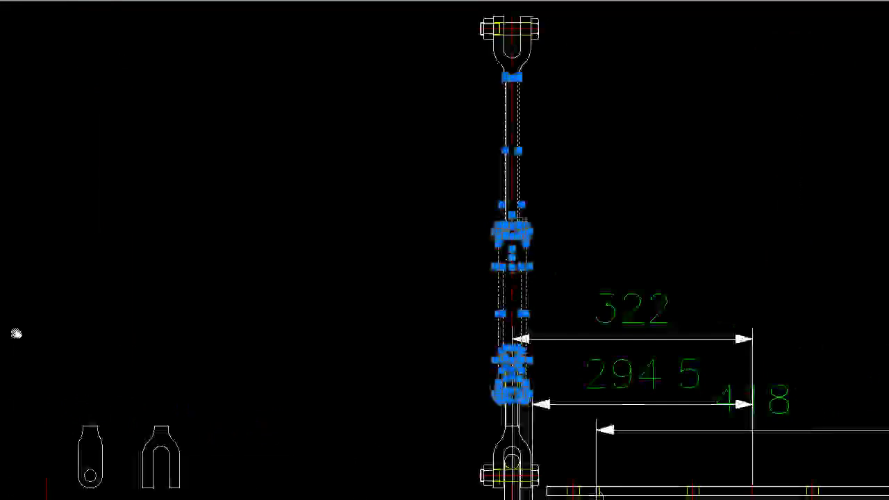
scroll(486, 379, "up", 2)
scroll(482, 375, "up", 3)
scroll(461, 375, "up", 3)
scroll(462, 375, "down", 4)
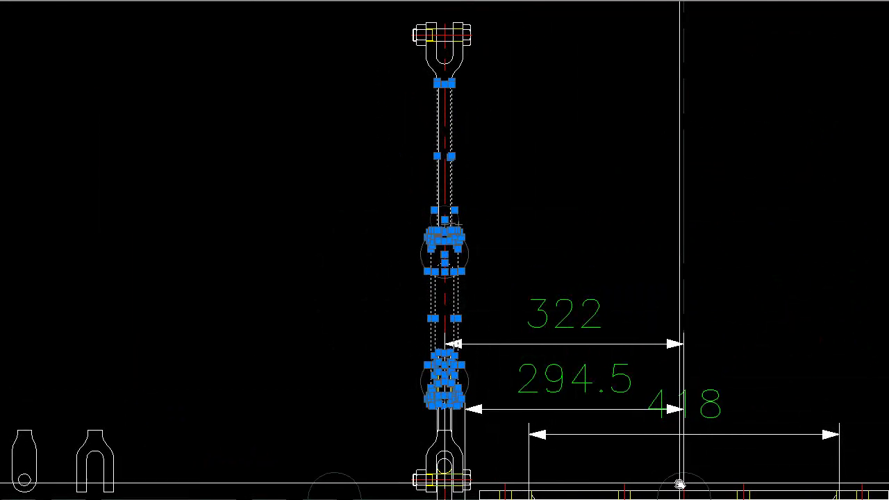
middle_click_drag(540, 420, 555, 465)
right_click(193, 114)
key("Escape")
right_click(212, 108)
mouse_move(257, 159)
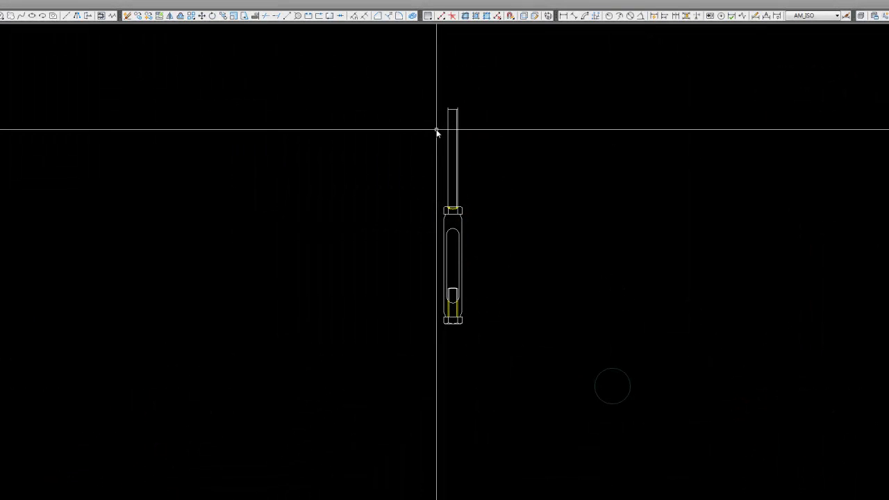
- Copy the isolated turnbuckle from its bottom base point 930.02 units to the right
left_click(414, 87)
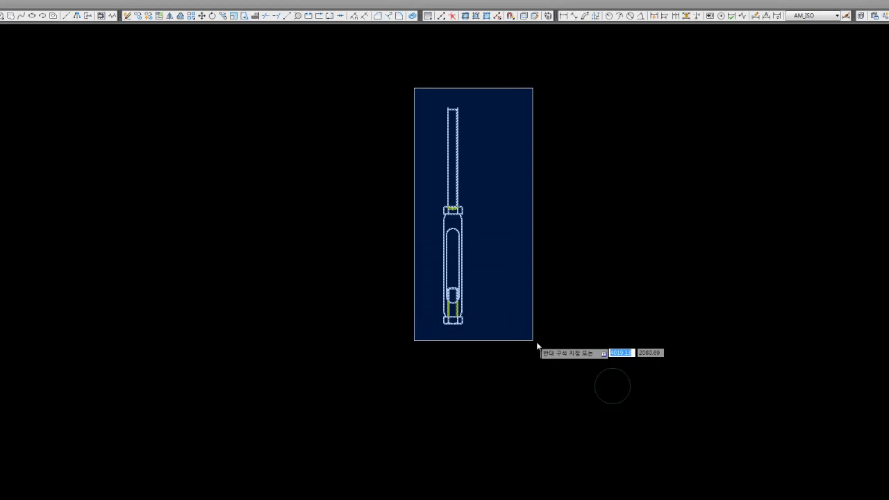
left_click(686, 416)
scroll(258, 181, "down", 2)
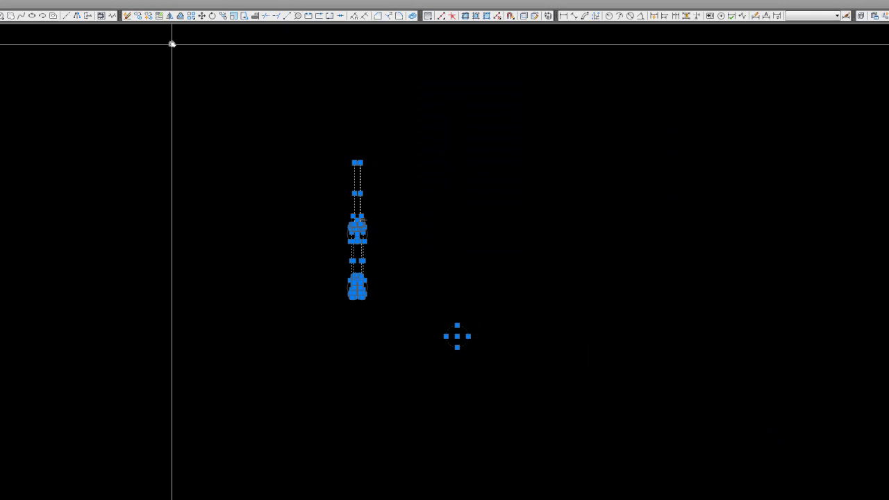
left_click(138, 16)
left_click(357, 291)
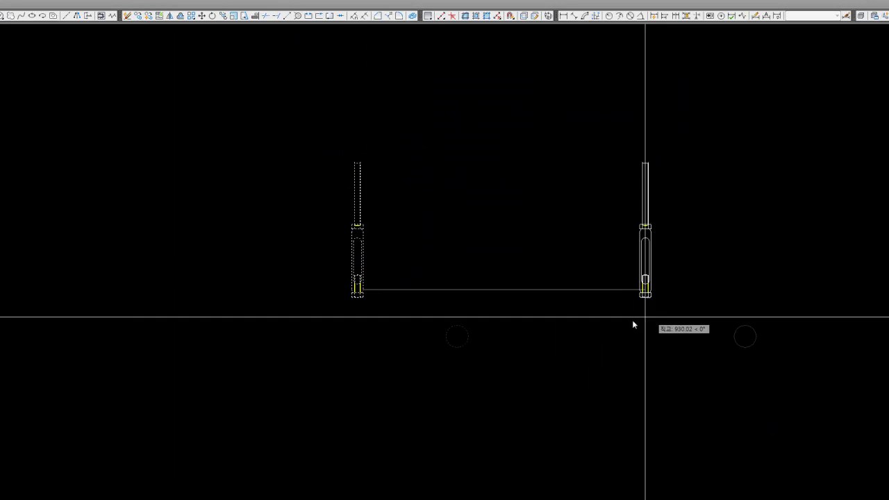
left_click(547, 299)
- End object isolation so the whole hanger drawing shows again
right_click(355, 224)
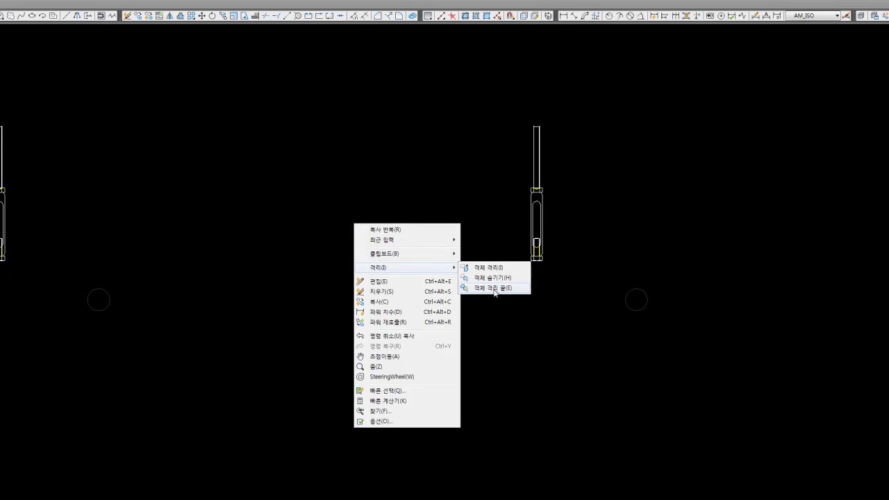
left_click(494, 287)
middle_click_drag(492, 283, 357, 257)
scroll(357, 258, "up", 2)
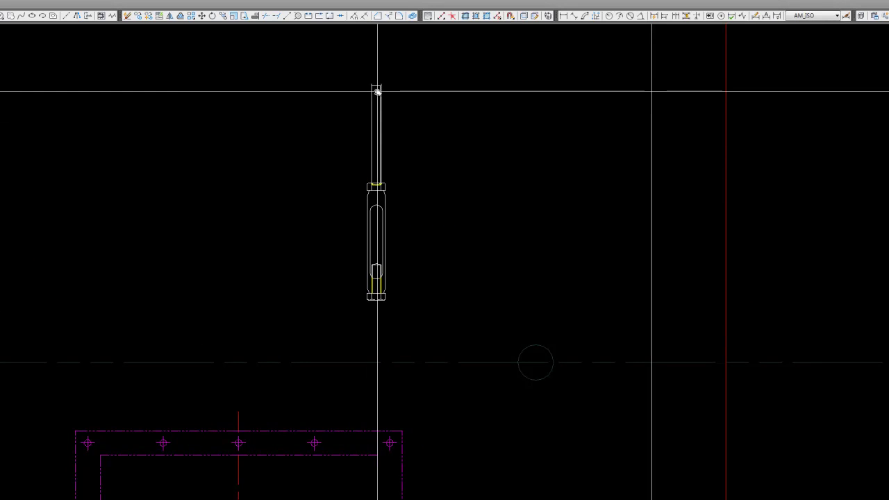
- Draw a short line from the top-left corner of the copied rod
scroll(377, 91, "up", 5)
scroll(369, 76, "up", 3)
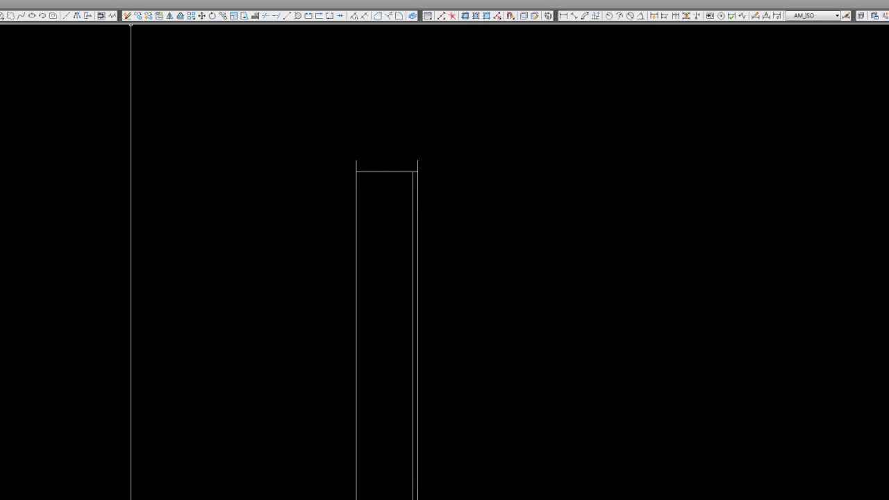
left_click(355, 161)
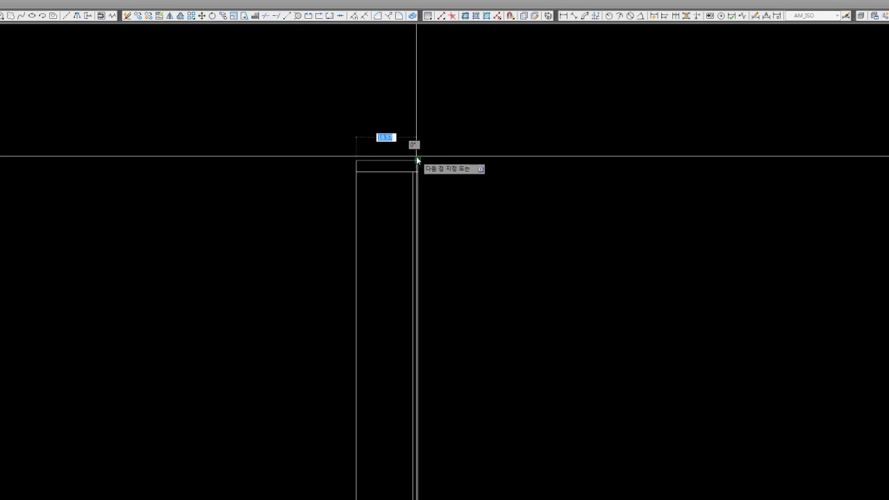
right_click(461, 145)
left_click(477, 150)
- Toggle Clean Screen with Ctrl+0 and zoom out to view the whole drawing
scroll(417, 173, "down", 5)
middle_click_drag(425, 169, 586, 194)
key("ctrl+0")
scroll(528, 69, "up", 2)
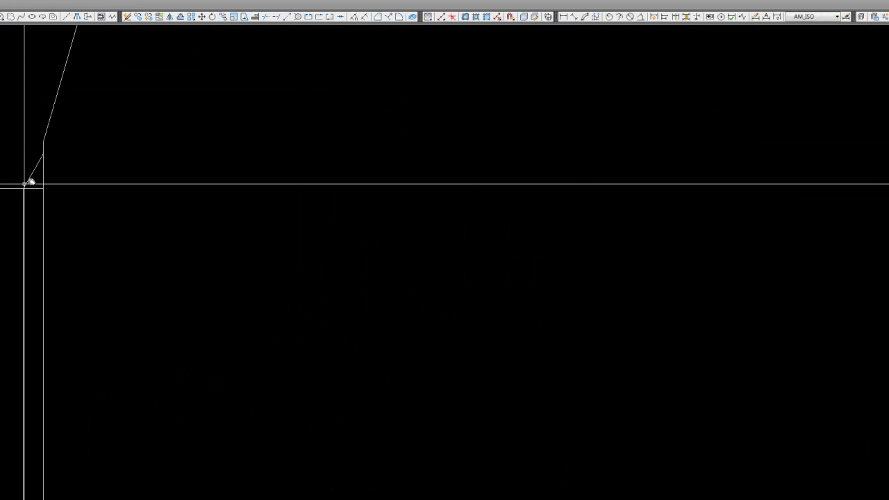
scroll(42, 145, "down", 3)
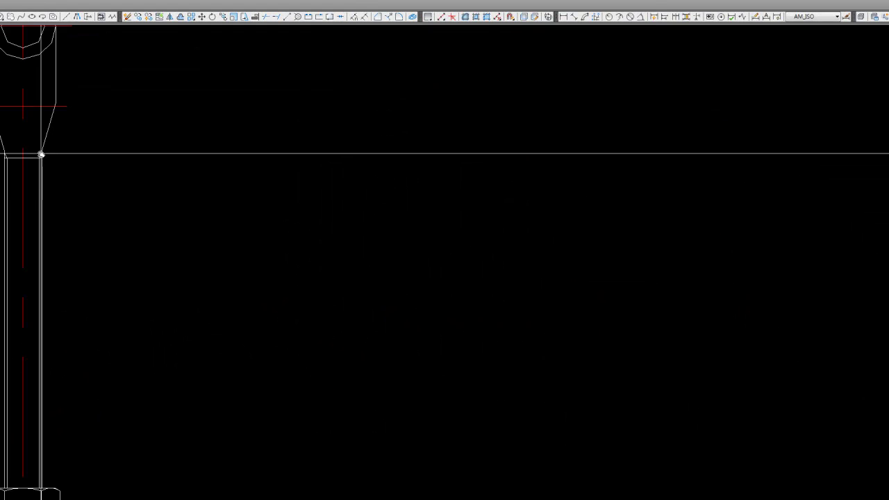
scroll(42, 153, "down", 2)
scroll(43, 162, "down", 5)
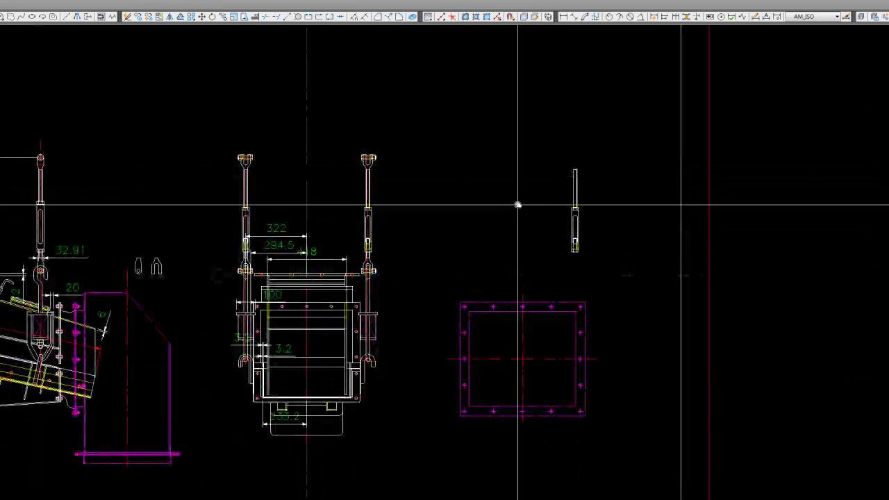
- Remove the small unfinished turnbuckle copy
left_click_drag(545, 144, 620, 277)
key("ctrl+z")
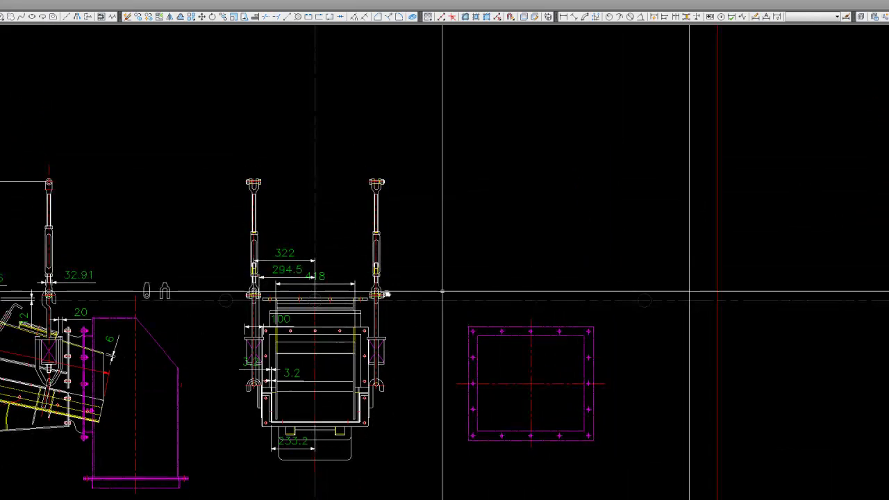
scroll(140, 224, "up", 2)
scroll(163, 135, "up", 2)
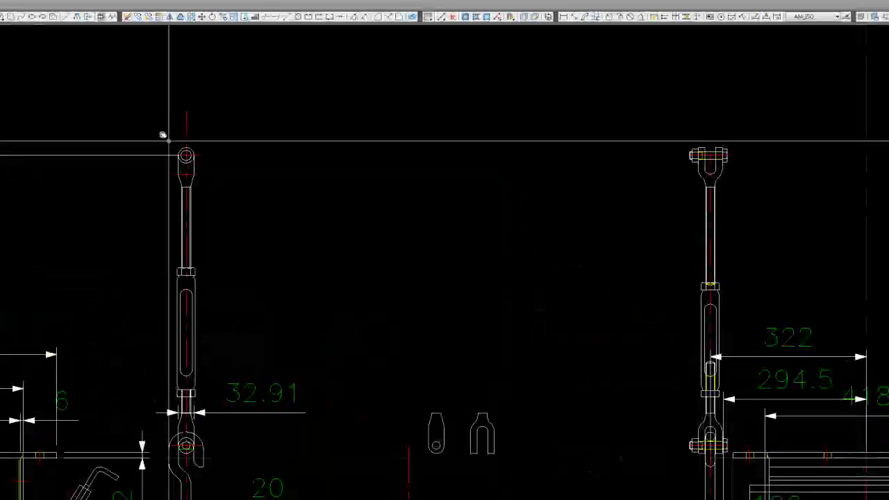
- Copy the eye-ended turnbuckle from its bottom eye to beside the chute hangers
left_click(151, 128)
left_click(240, 472)
middle_click_drag(262, 329, 138, 263)
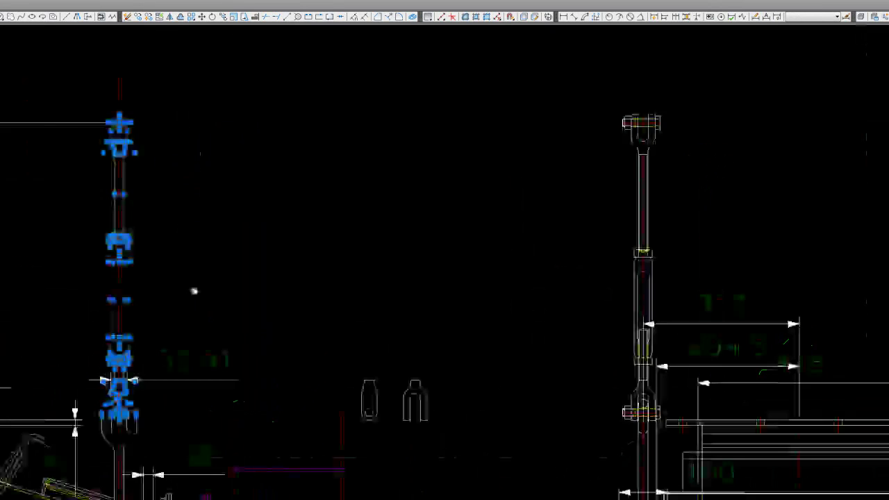
left_click(138, 16)
left_click(111, 228)
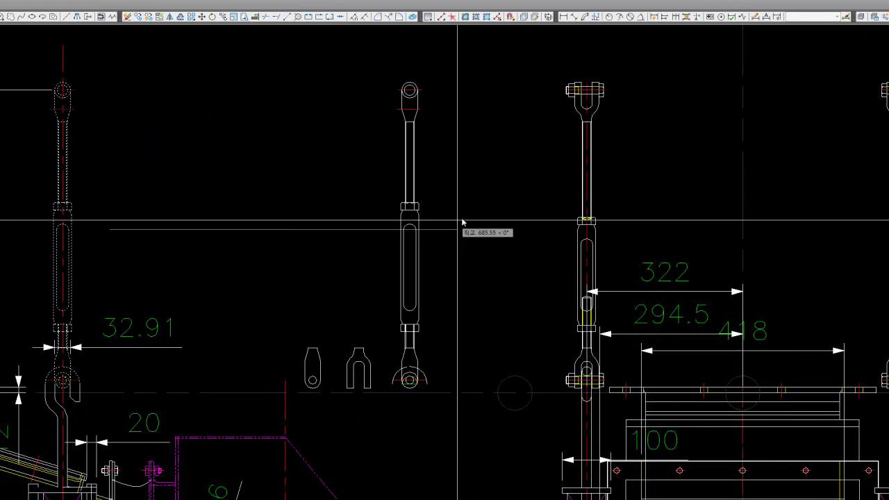
left_click(501, 219)
right_click(501, 219)
- Select the two clevis parts, then select the newly placed eye turnbuckle
left_click(513, 221)
left_click(290, 307)
left_click(383, 399)
middle_click_drag(408, 375, 320, 349)
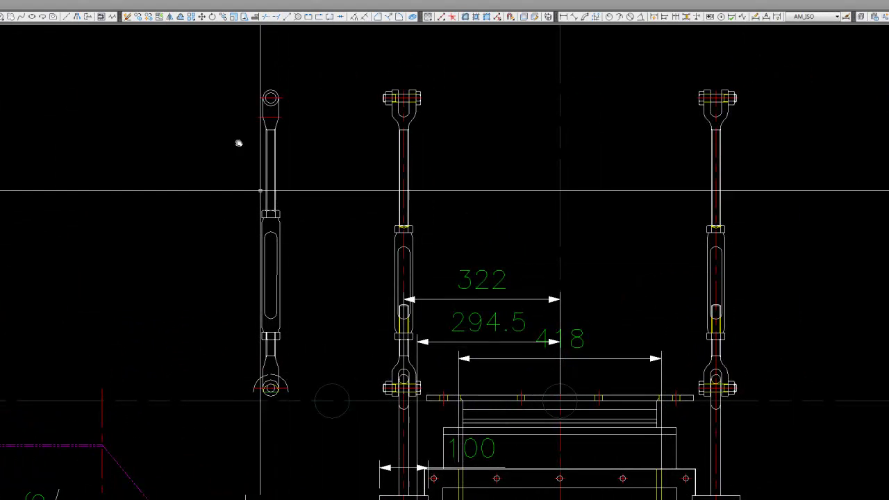
scroll(323, 361, "down", 5)
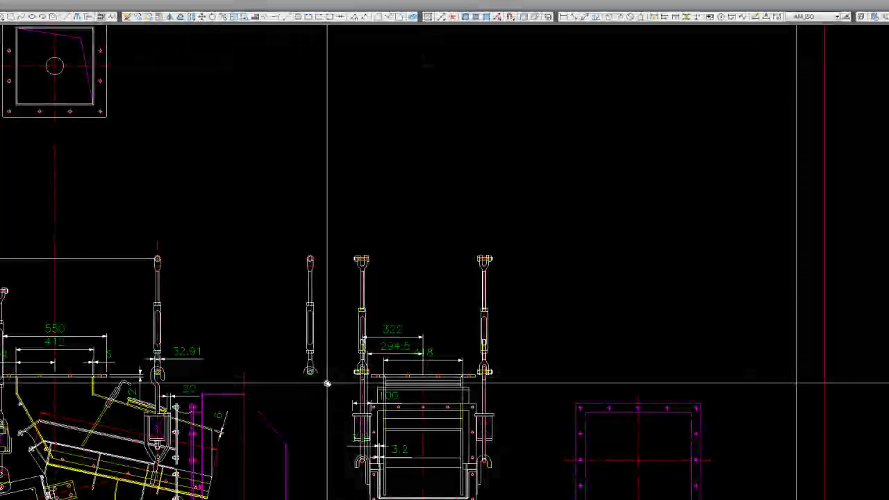
scroll(341, 365, "up", 7)
scroll(344, 361, "down", 1)
scroll(224, 157, "down", 3)
left_click_drag(198, 96, 270, 327)
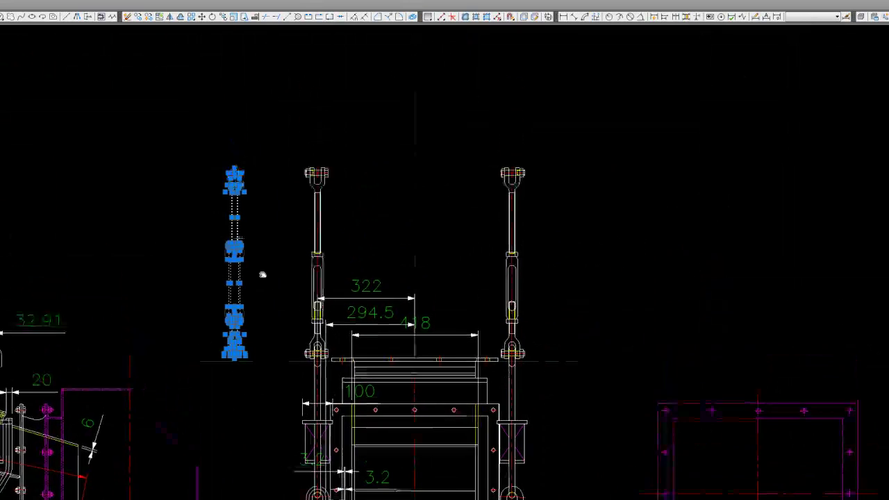
- Move the eye turnbuckle so it stands next to the clevis hanger
left_click(207, 17)
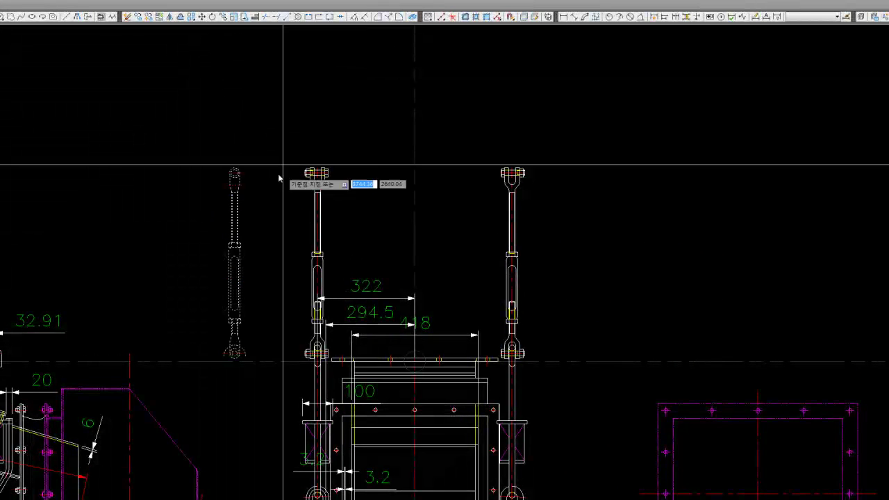
scroll(257, 156, "up", 4)
left_click(233, 164)
scroll(326, 135, "down", 3)
scroll(325, 135, "up", 3)
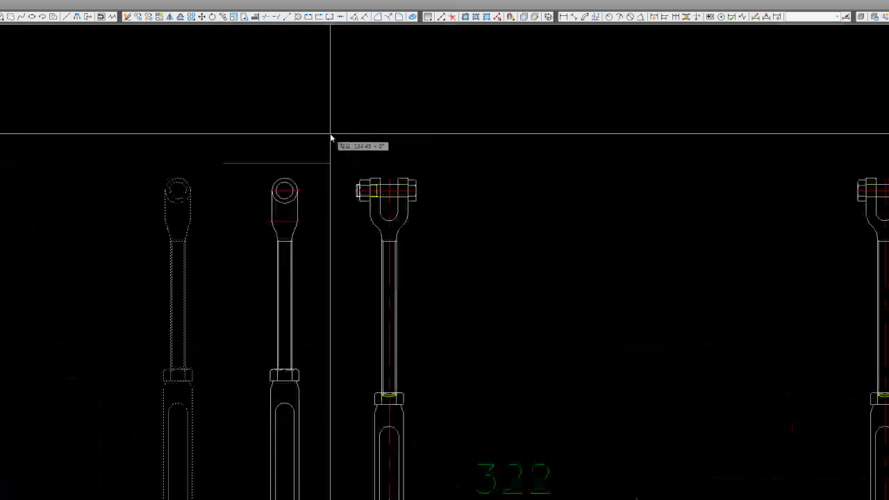
left_click(340, 140)
scroll(327, 192, "down", 2)
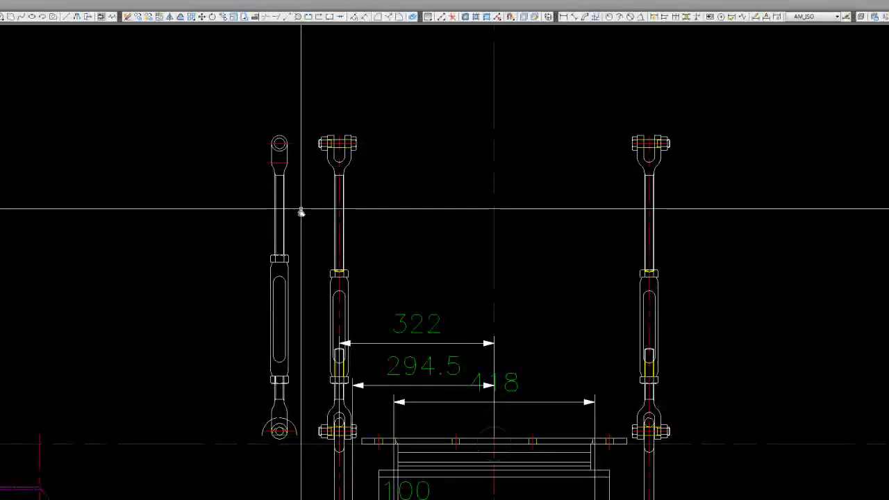
middle_click_drag(299, 204, 299, 213)
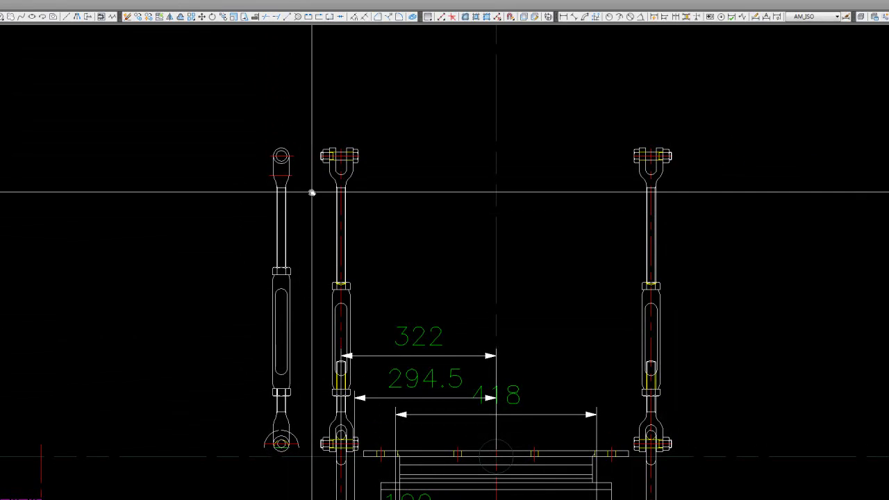
scroll(312, 192, "up", 5)
scroll(261, 177, "up", 4)
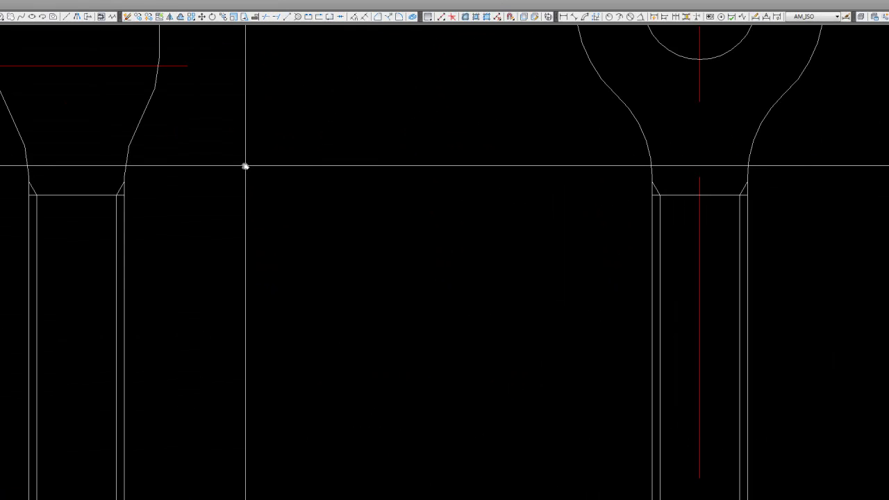
scroll(246, 167, "down", 5)
scroll(214, 165, "up", 5)
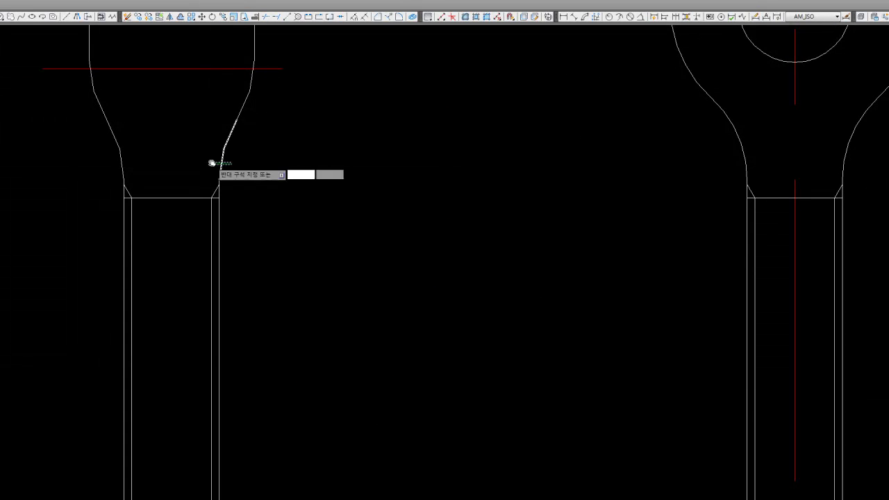
key("Escape")
- Draw a horizontal line across the eye end's neck, extended to the clevis turnbuckle
key("l")
key("Return")
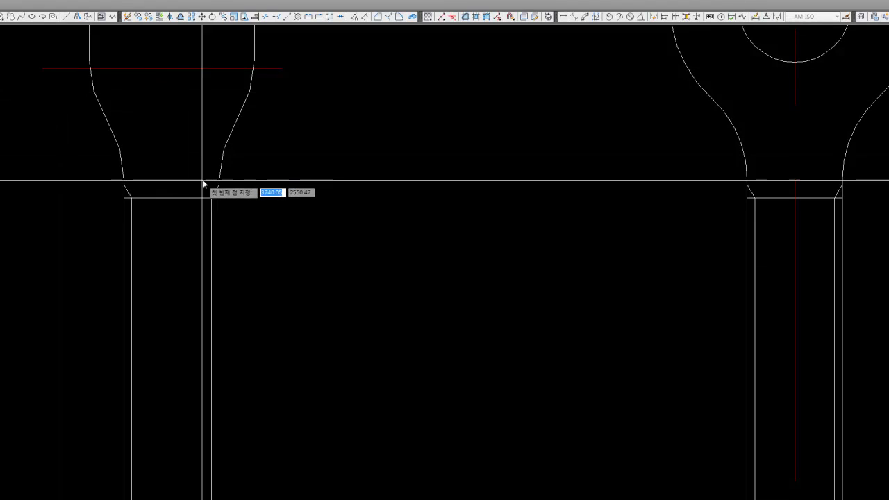
left_click(219, 181)
left_click(427, 181)
left_click(79, 191)
scroll(162, 164, "down", 2)
scroll(208, 184, "down", 3)
key("Escape")
- Copy the two left turnbuckles, eye-end and clevis, further to the left
scroll(294, 173, "down", 3)
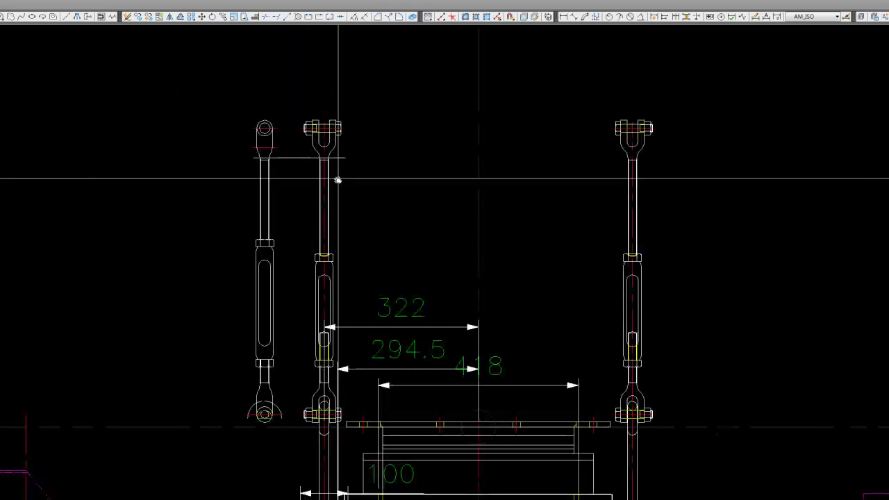
middle_click_drag(337, 180, 368, 168)
left_click(220, 71)
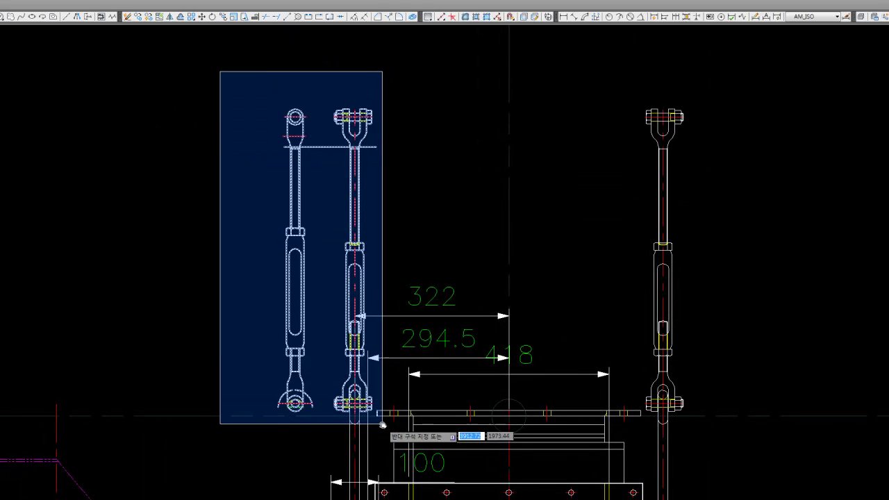
left_click(382, 424)
middle_click_drag(317, 268, 364, 302)
left_click(139, 16)
left_click(298, 209)
left_click(146, 209)
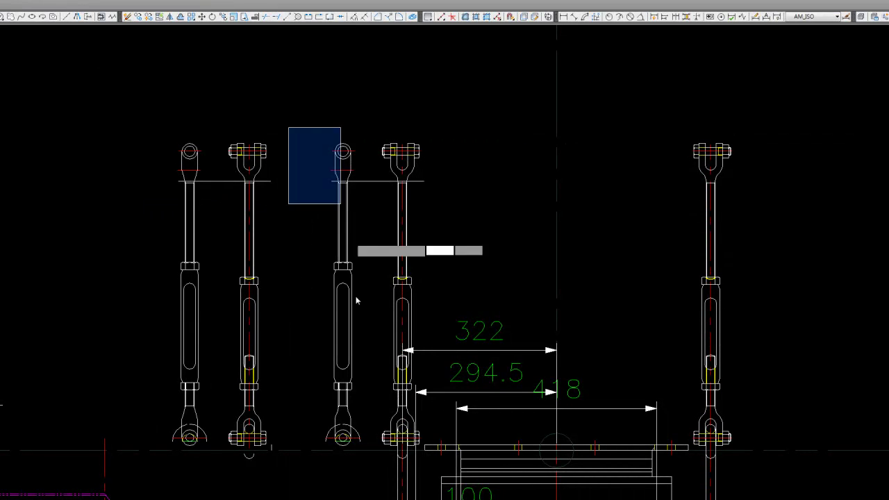
- Delete the eye-end turnbuckle standing beside the chute
left_click(377, 452)
left_click(362, 231)
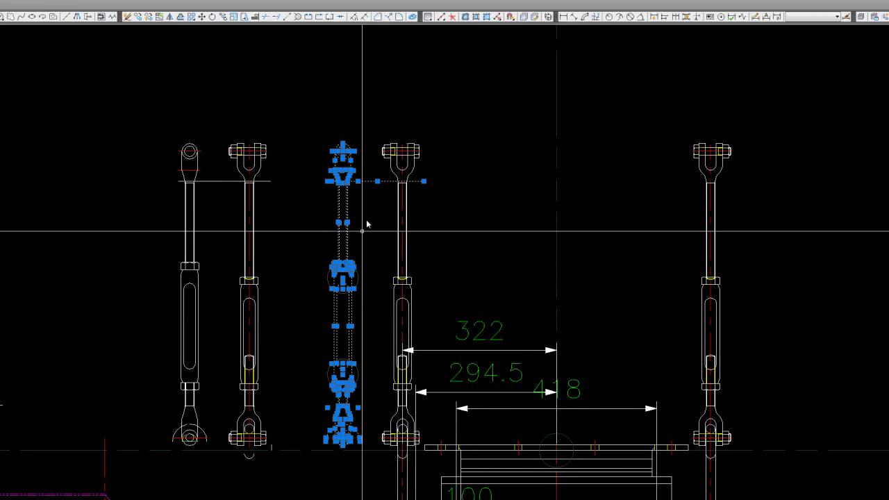
middle_click_drag(361, 234, 372, 198)
key("Delete")
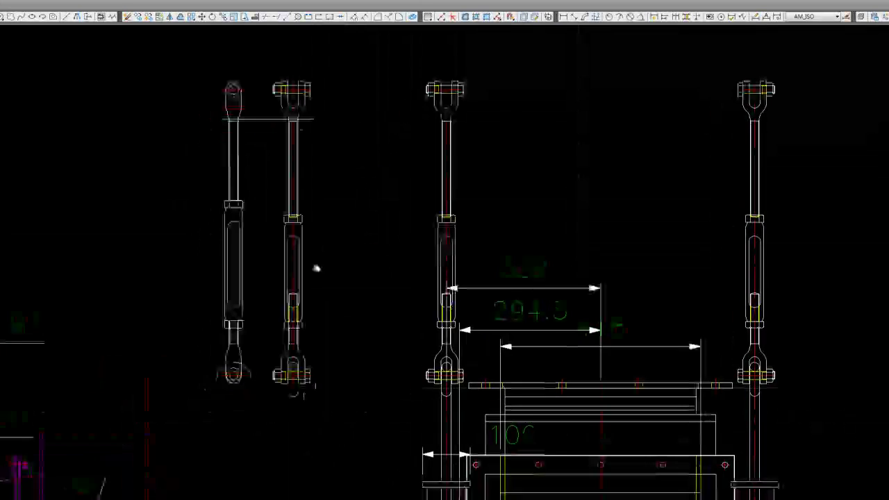
scroll(249, 387, "up", 2)
scroll(284, 317, "up", 4)
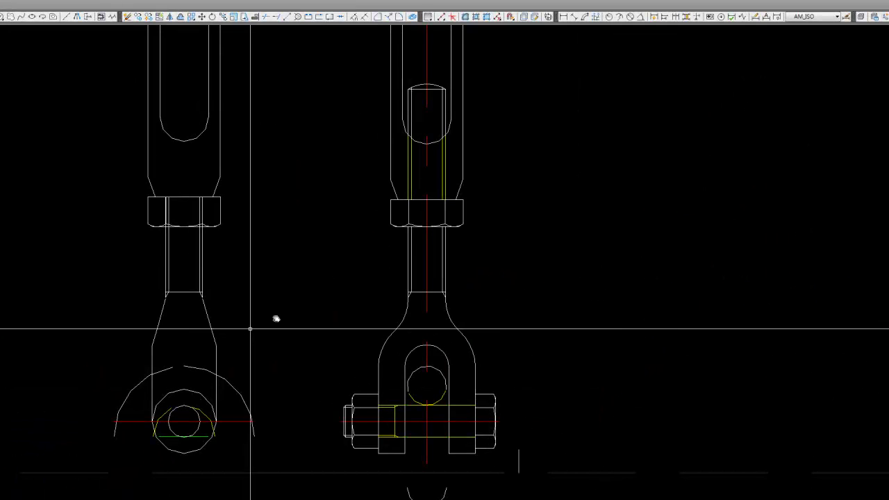
scroll(422, 298, "up", 3)
scroll(495, 243, "down", 5)
key("Escape")
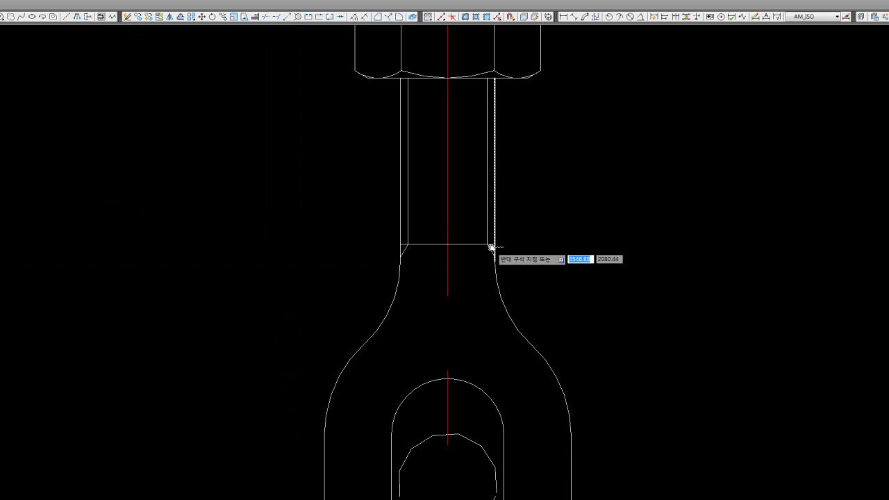
scroll(501, 250, "down", 5)
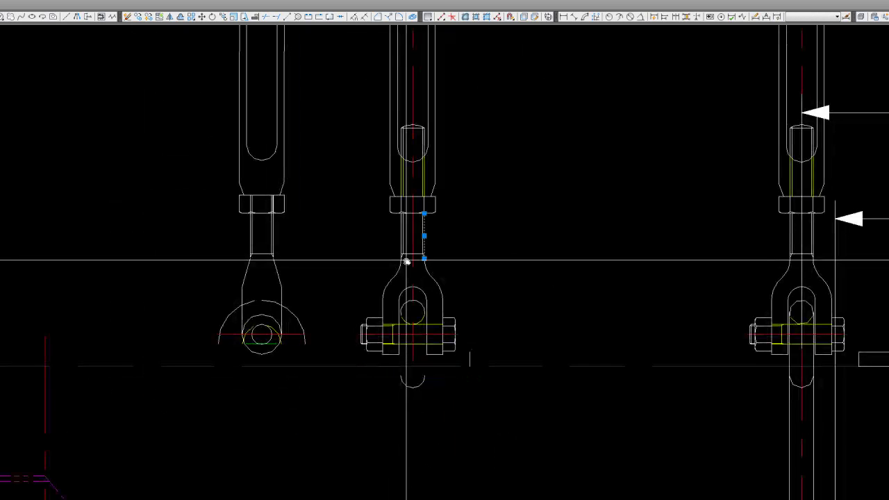
key("Escape")
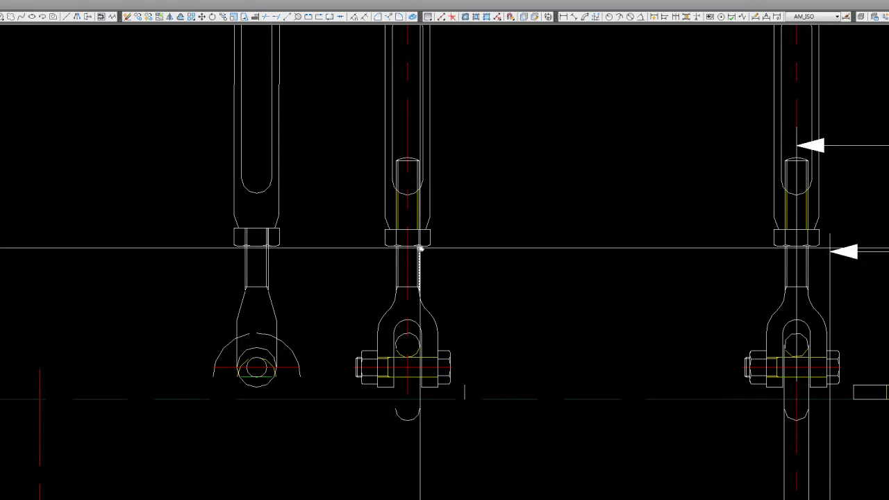
- Zoom in and select the arc near the nut of the copied turnbuckle
scroll(420, 248, "up", 2)
scroll(417, 248, "up", 4)
scroll(409, 244, "up", 4)
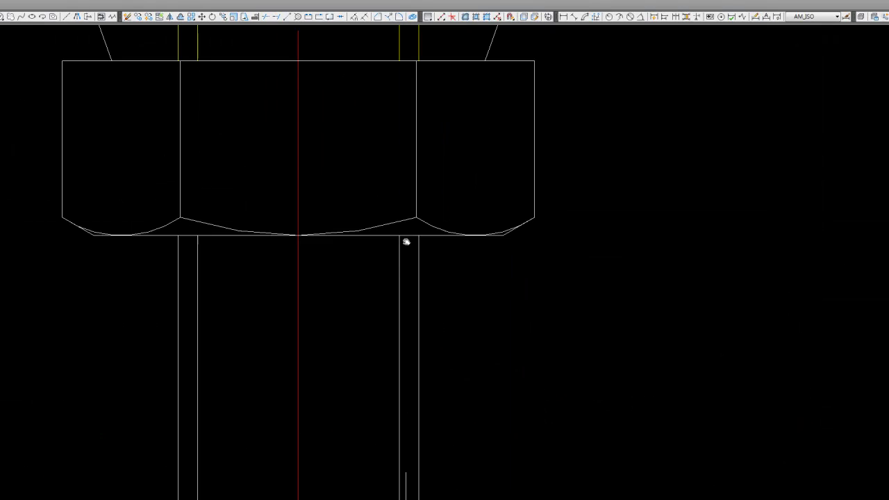
left_click(396, 227)
scroll(397, 227, "down", 4)
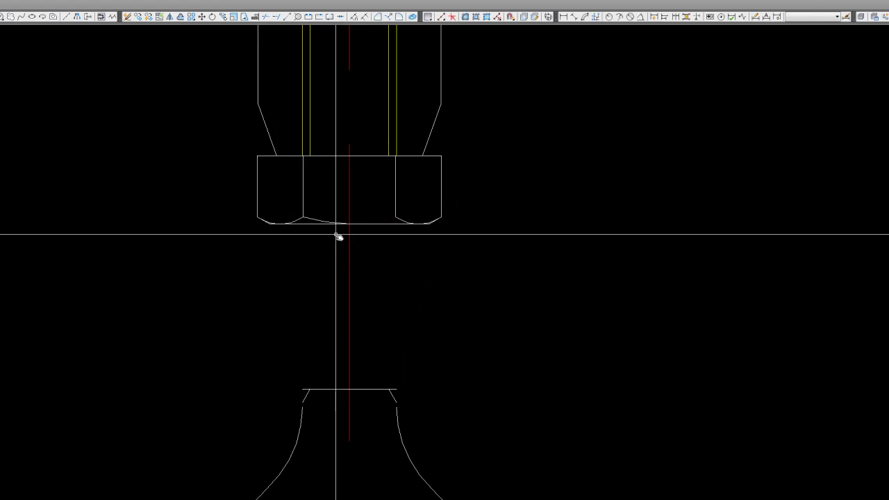
scroll(339, 237, "down", 4)
scroll(275, 260, "down", 5)
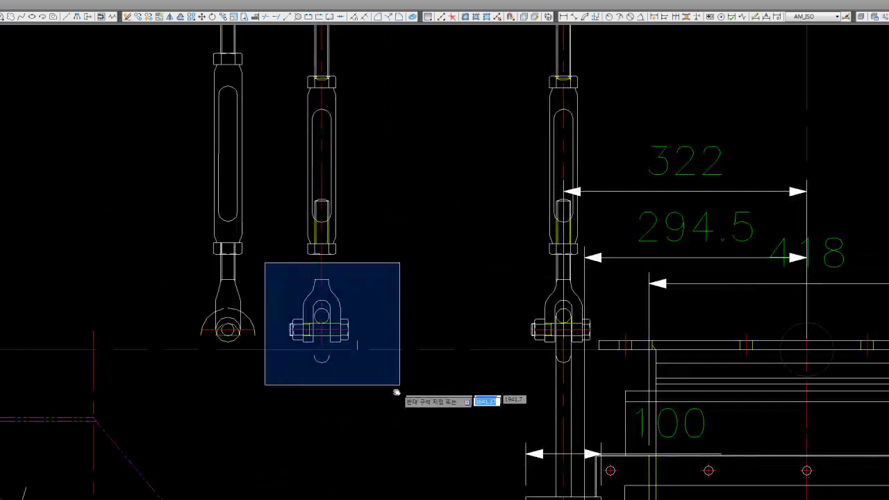
- Trim away the right neck curve and helper circle at the clevis neck
left_click(397, 391)
left_click(333, 80)
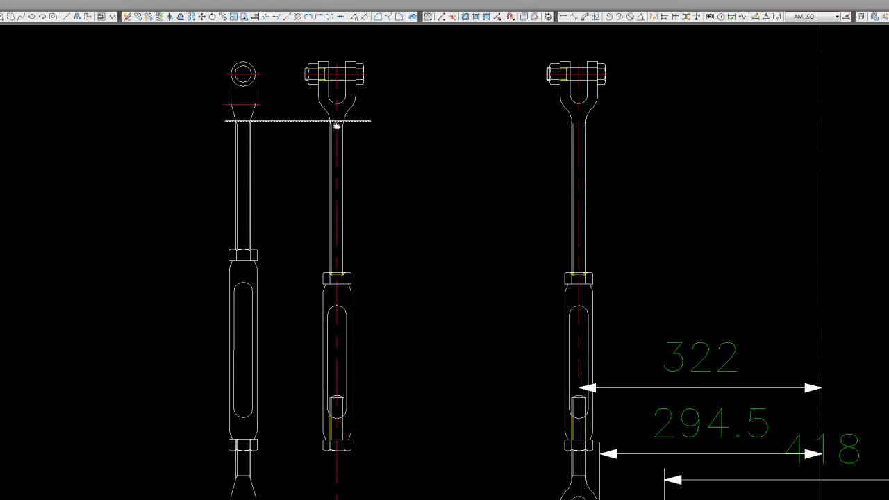
scroll(334, 81, "up", 8)
middle_click_drag(402, 128, 396, 205)
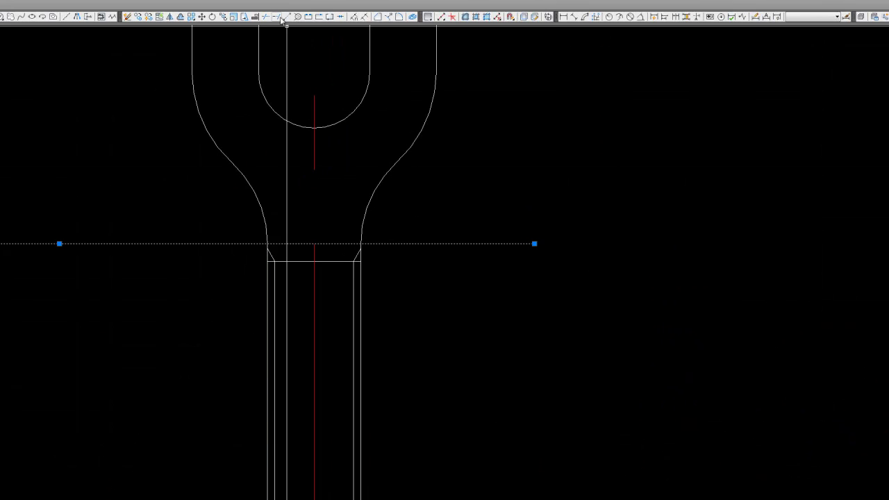
left_click(364, 226)
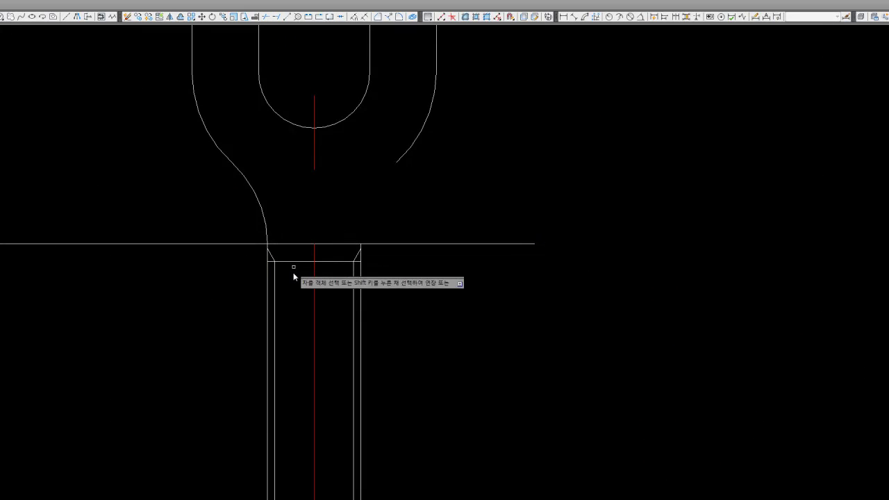
right_click(308, 217)
left_click(321, 230)
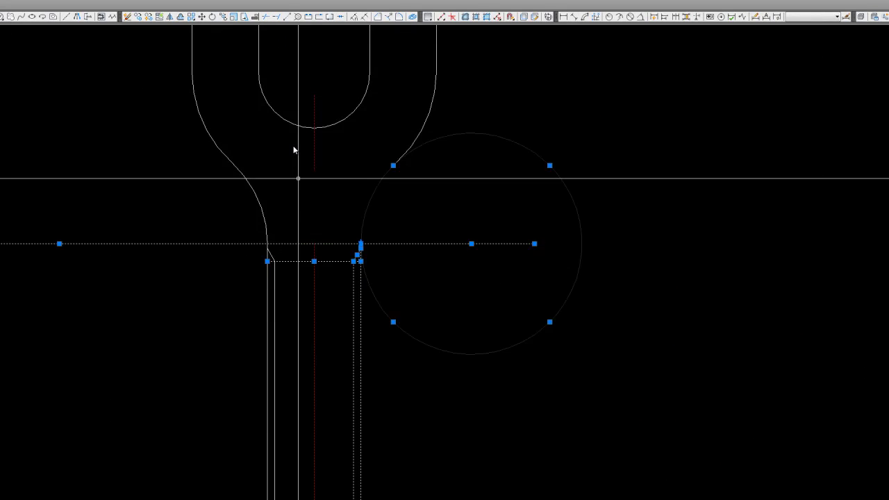
left_click(274, 19)
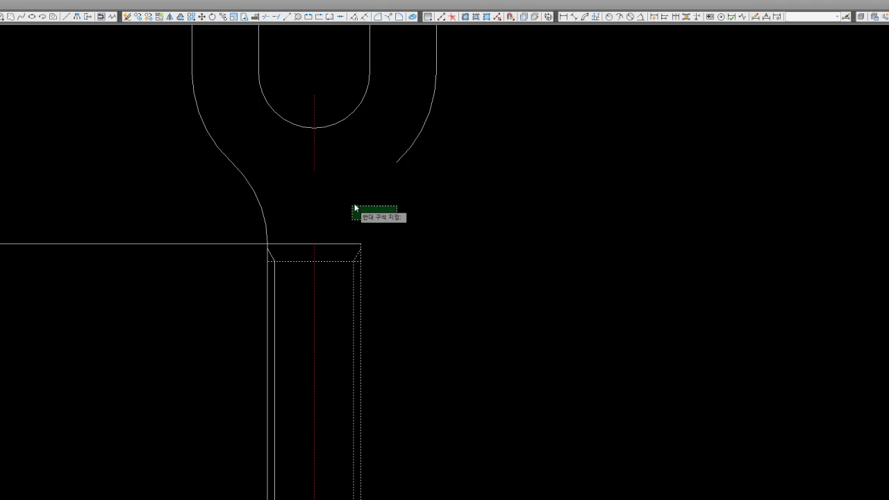
scroll(351, 263, "up", 4)
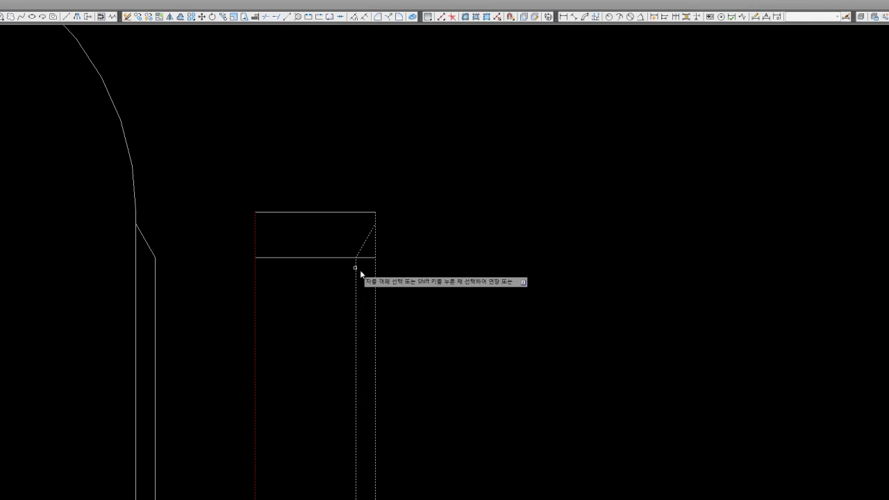
right_click(343, 237)
left_click(369, 253)
- Select and inspect the nut geometry of the middle turnbuckle
scroll(343, 201, "down", 2)
right_click(340, 168)
left_click(368, 236)
scroll(349, 175, "down", 2)
scroll(375, 209, "down", 3)
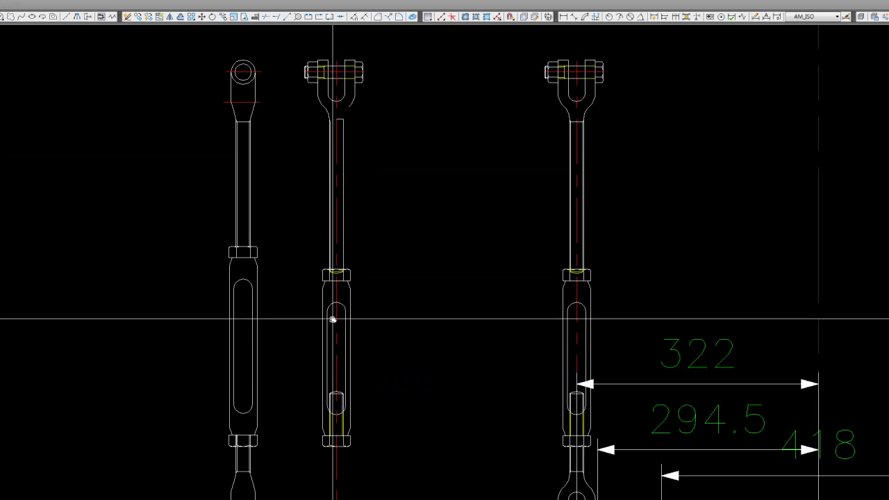
scroll(347, 254, "up", 5)
left_click_drag(407, 309, 284, 40)
key("Escape")
scroll(343, 259, "up", 3)
scroll(364, 247, "up", 3)
scroll(354, 222, "down", 3)
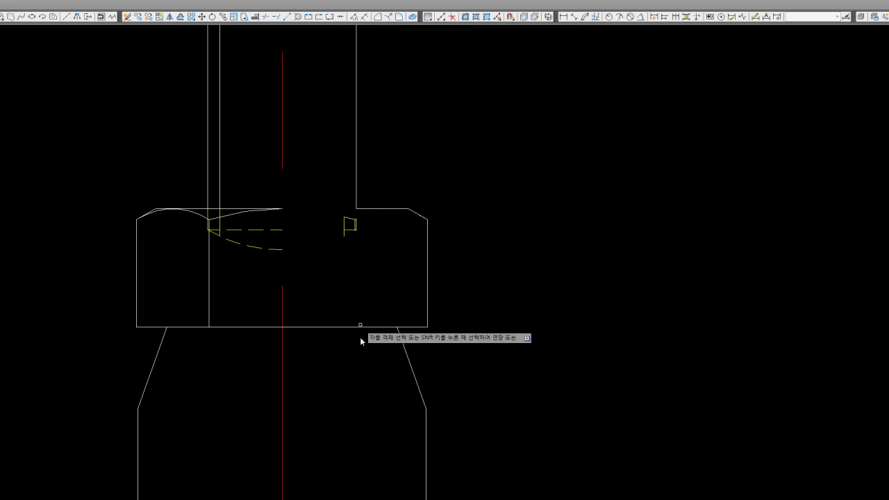
left_click(345, 227)
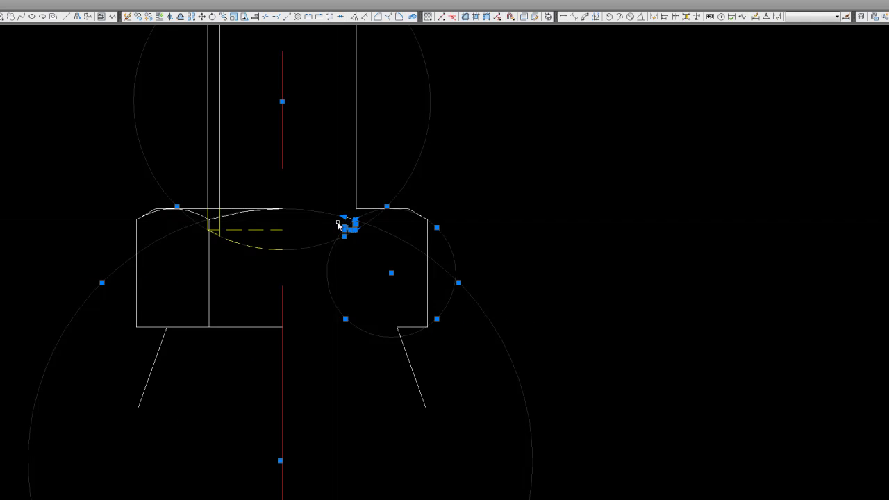
scroll(349, 223, "down", 3)
key("Escape")
- Pick the bolt and nut as cutting edges and trim the excess nut lines
scroll(327, 206, "down", 4)
scroll(331, 272, "up", 3)
scroll(346, 327, "up", 2)
scroll(345, 326, "up", 1)
left_click(409, 432)
left_click(263, 59)
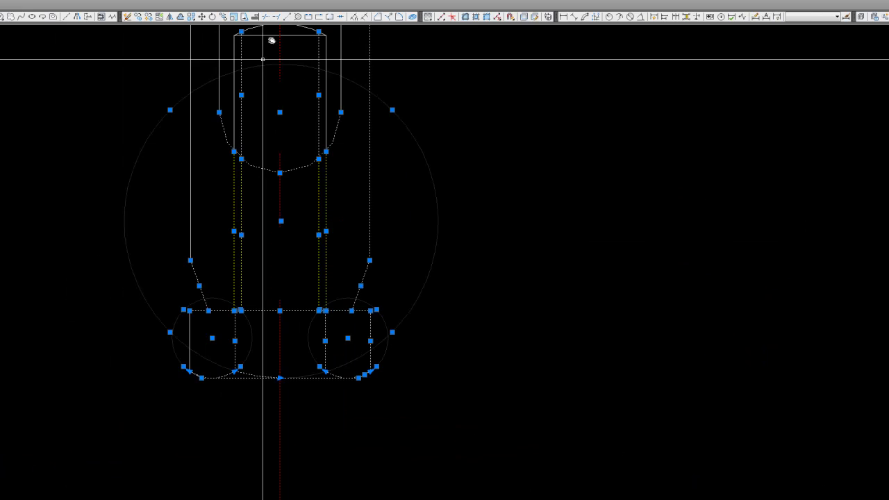
left_click(264, 17)
scroll(333, 317, "up", 2)
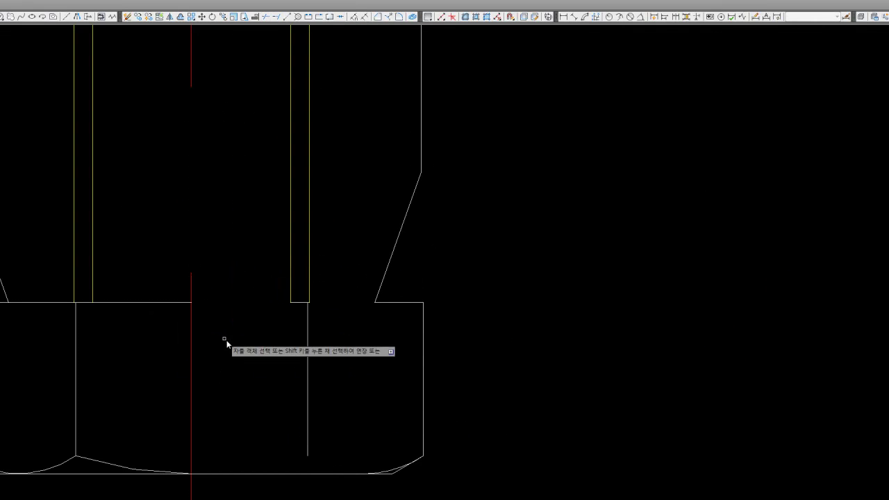
scroll(296, 336, "down", 6)
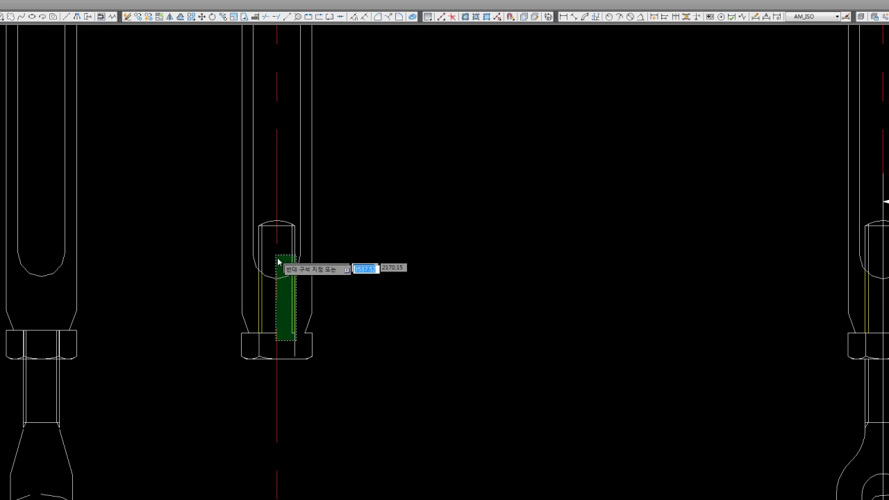
- Delete the inner bolt lines and the circles at the fork junction of the copied turnbuckle
left_click(291, 276)
middle_click_drag(291, 268, 298, 303)
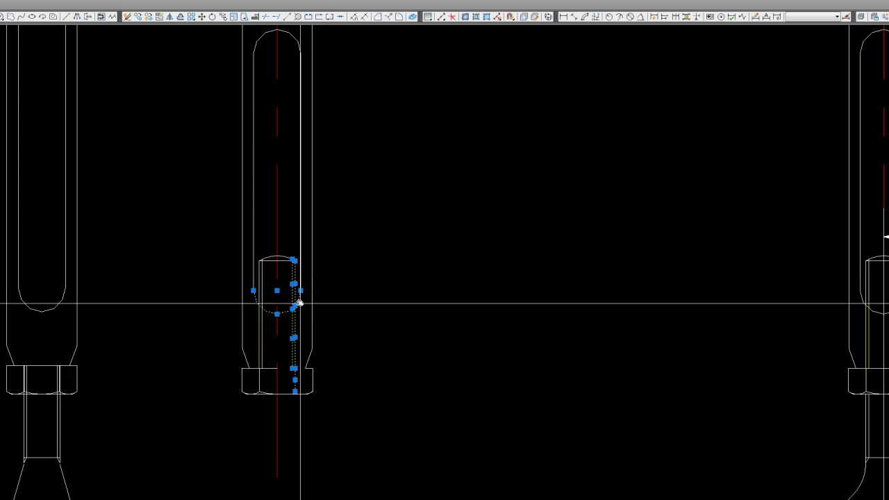
key("Delete")
mouse_move(291, 224)
middle_mouse_down()
mouse_move(303, 278)
mouse_move(349, 260)
middle_mouse_up()
scroll(305, 236, "down", 3)
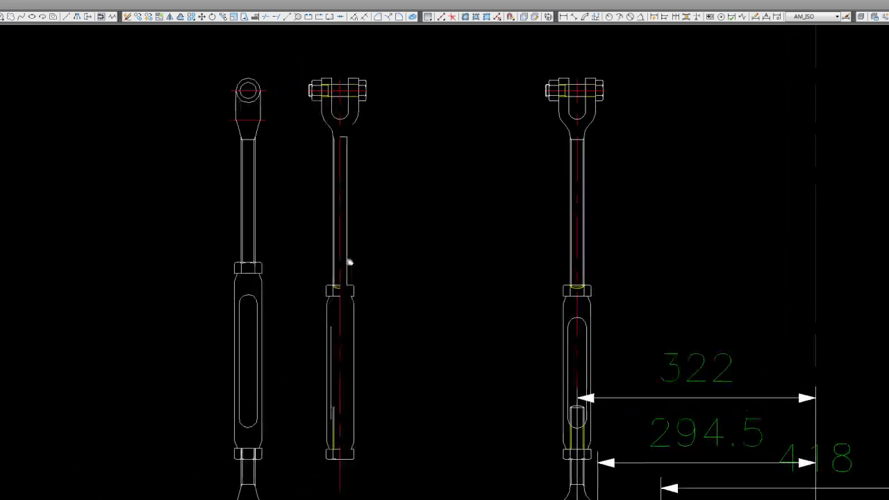
scroll(341, 113, "up", 5)
scroll(327, 160, "up", 1)
scroll(340, 184, "down", 4)
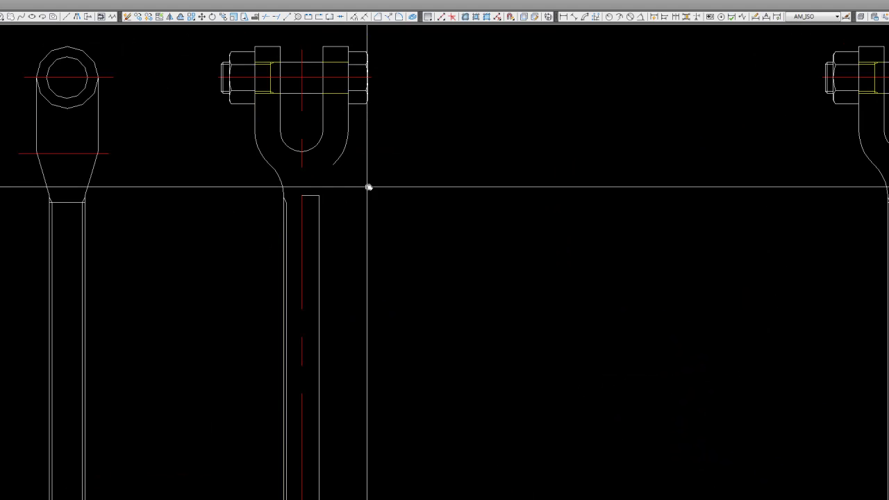
left_click(372, 182)
key("Delete")
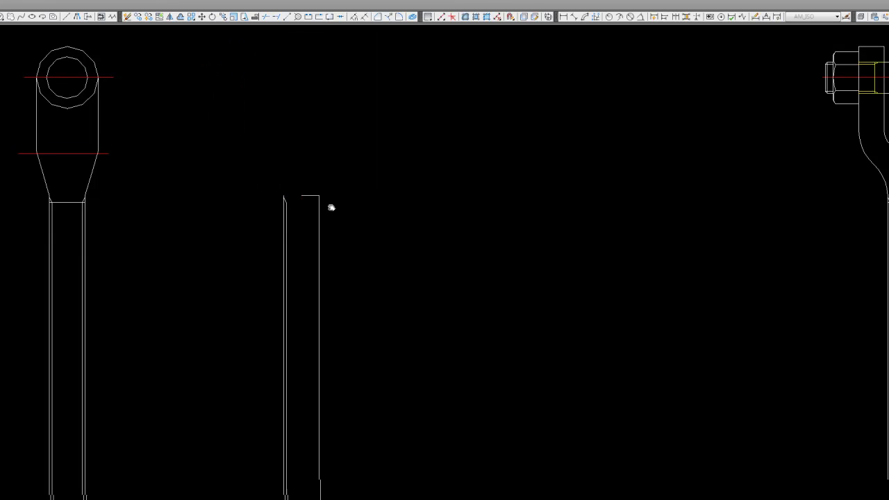
- Delete the clevis bolt geometry at the eye end of the copied turnbuckle
middle_click_drag(318, 203, 348, 140)
middle_click_drag(386, 79, 355, 143)
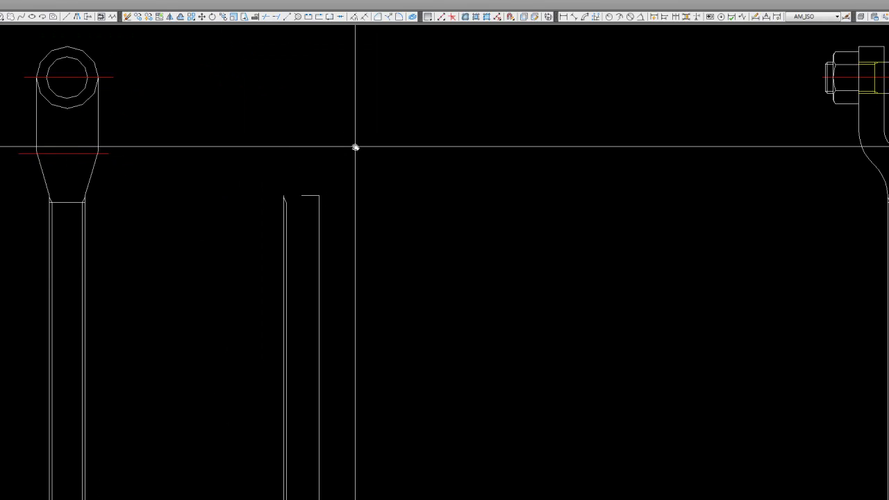
middle_click_drag(259, 45, 257, 123)
left_click(202, 105)
left_click(414, 245)
mouse_move(426, 246)
middle_mouse_down()
mouse_move(433, 198)
mouse_move(465, 155)
middle_mouse_up()
key("Delete")
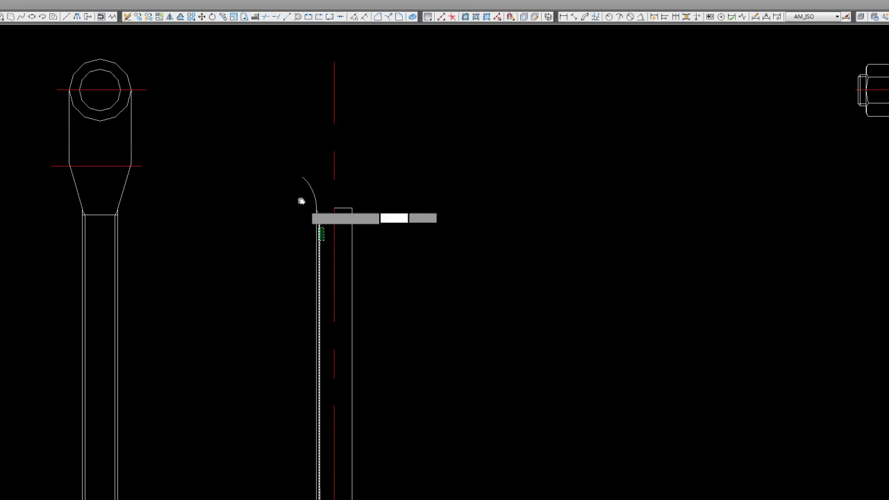
scroll(302, 201, "down", 5)
scroll(347, 165, "up", 2)
scroll(352, 180, "up", 2)
- Window-select the copied turnbuckle body and erase it
left_click(316, 154)
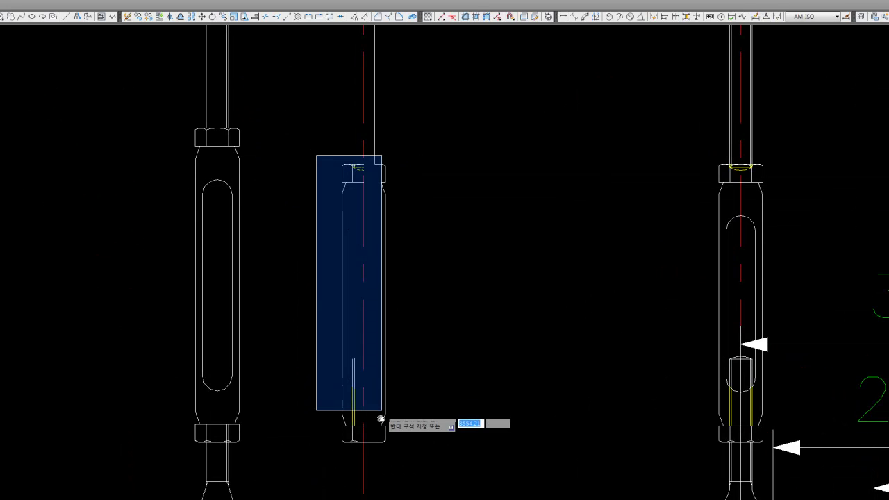
left_click(375, 461)
key("Delete")
scroll(382, 375, "down", 3)
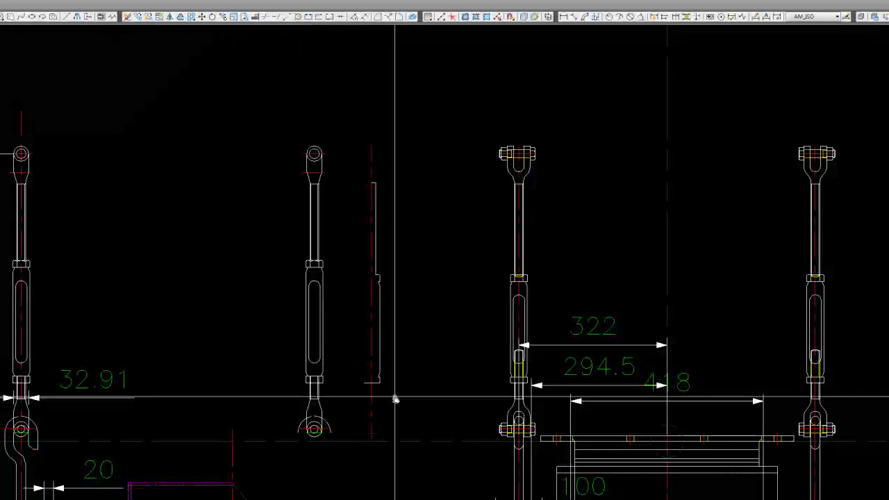
- Start TRIM with the dashed vertical part as the cutting edge
left_click(407, 421)
left_click(354, 139)
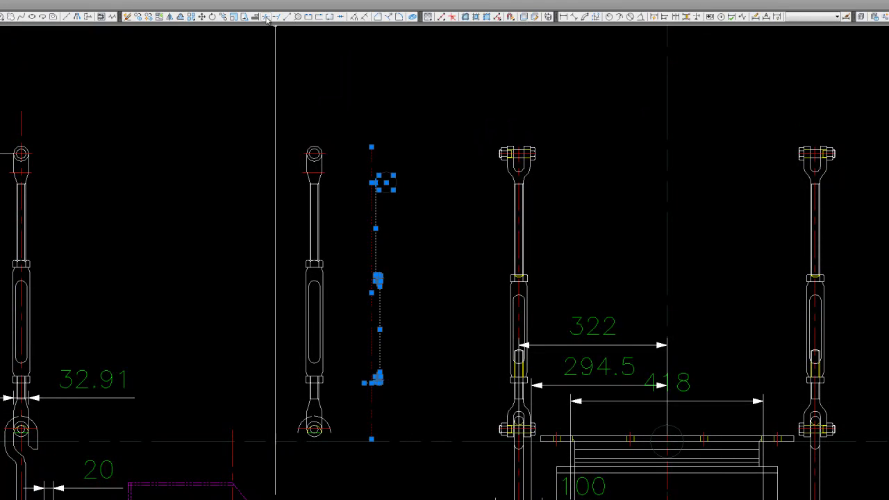
left_click(267, 17)
scroll(388, 160, "up", 2)
middle_click_drag(400, 281, 387, 208)
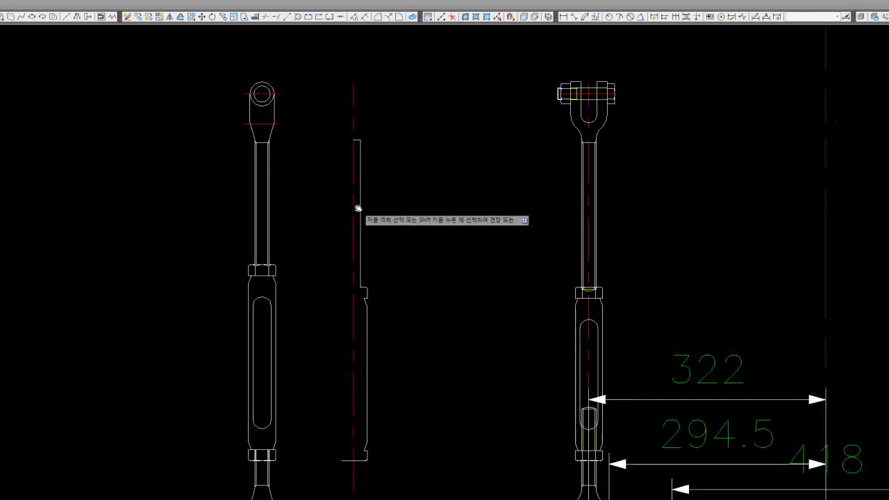
scroll(379, 210, "down", 2)
left_click(391, 373)
left_click(338, 93)
left_click(267, 20)
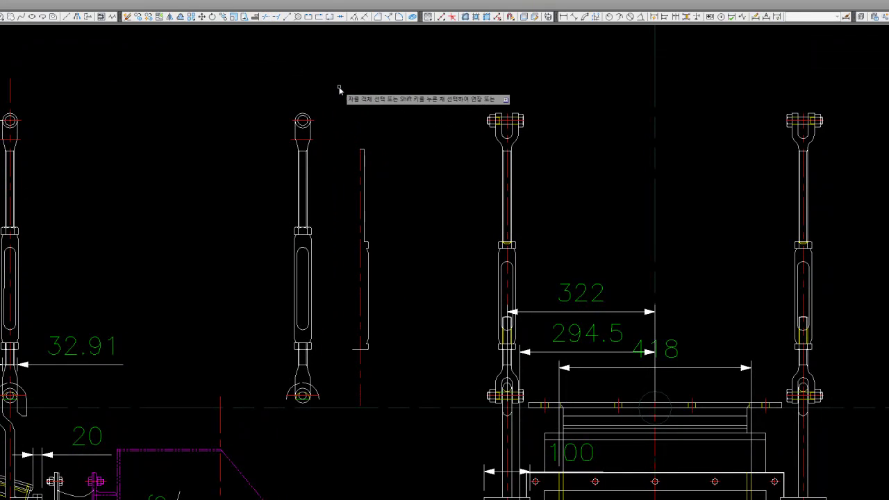
- Trim the remaining lines back to the vertical part, leaving a slim side profile
left_click(353, 356)
scroll(355, 355, "up", 4)
scroll(336, 304, "down", 4)
left_click(338, 116)
left_click(409, 362)
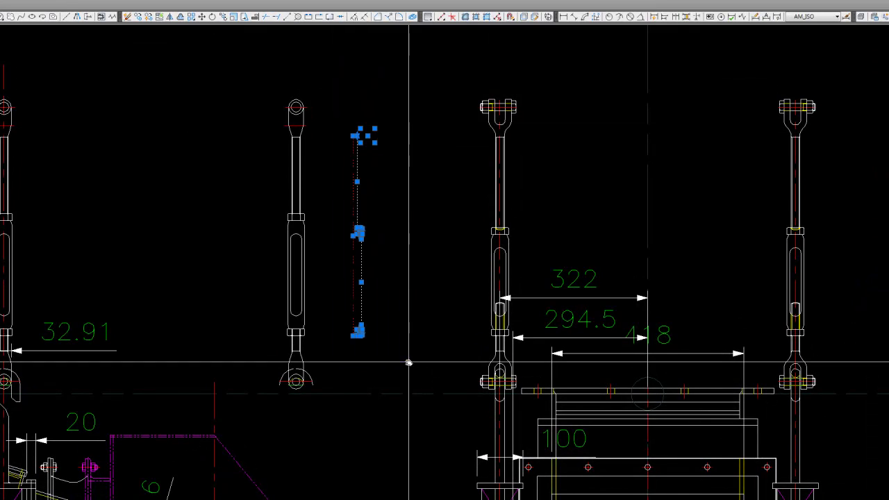
scroll(409, 362, "down", 2)
scroll(313, 278, "up", 2)
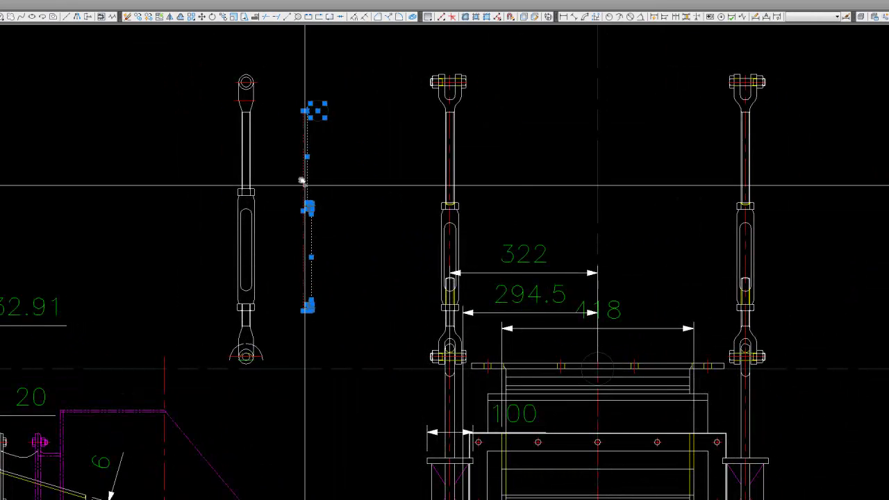
key("Escape")
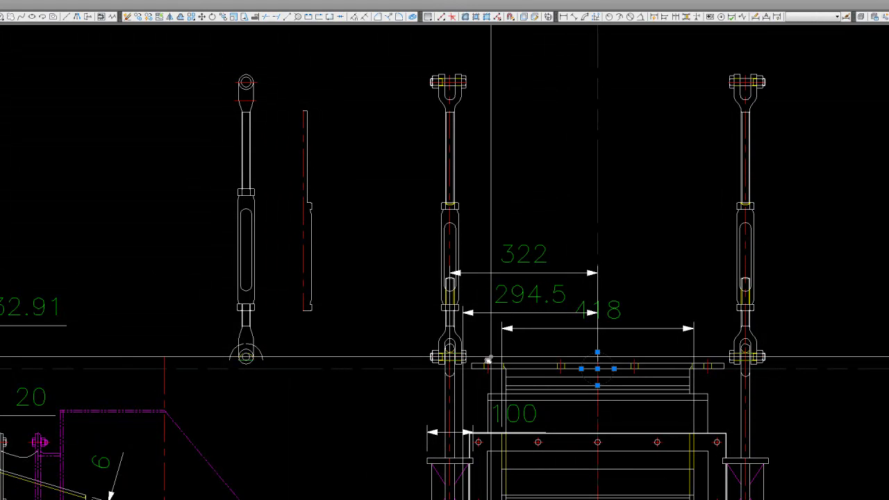
- Select the right edge of the nut on the side profile
scroll(431, 294, "up", 10)
scroll(405, 275, "up", 1)
scroll(416, 281, "down", 1)
left_click(422, 283)
scroll(429, 284, "down", 5)
scroll(431, 286, "down", 2)
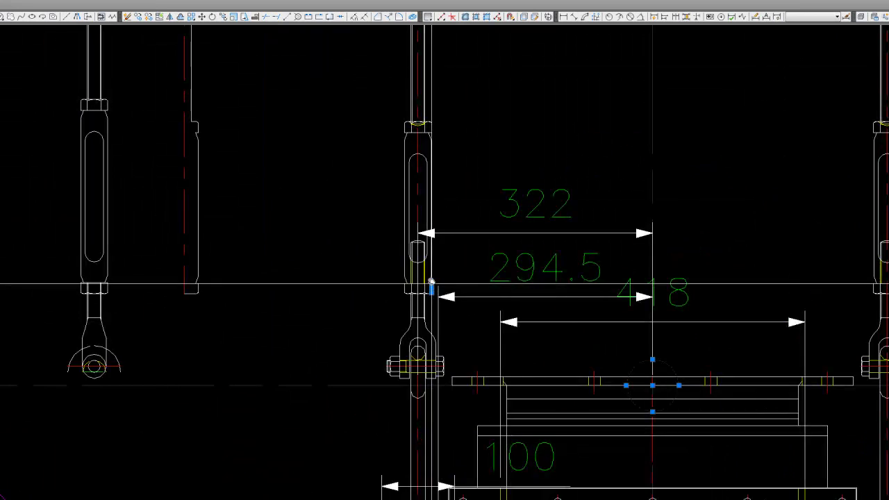
scroll(420, 295, "down", 4)
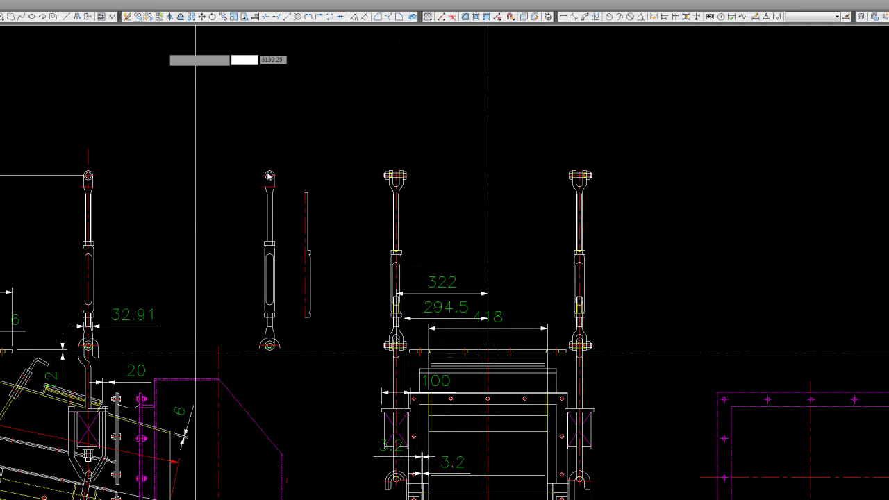
- End the running command and select the side-profile hanger lines
right_click(706, 212)
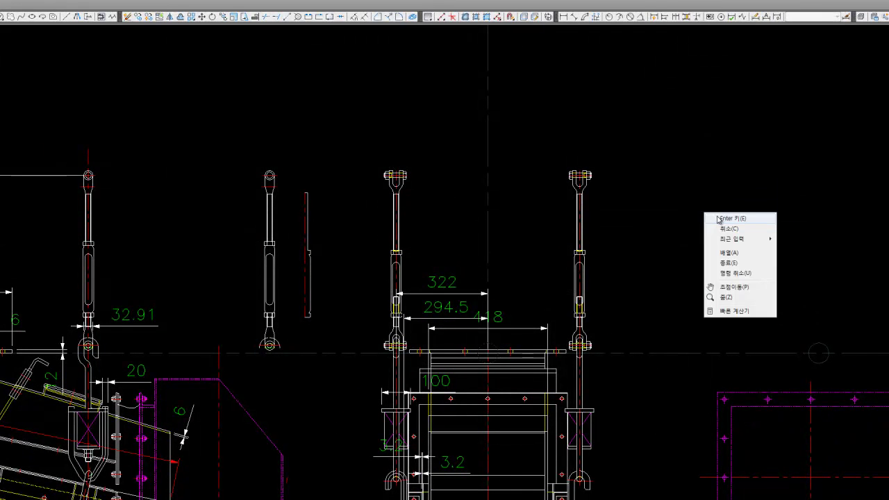
left_click(719, 219)
scroll(352, 327, "up", 5)
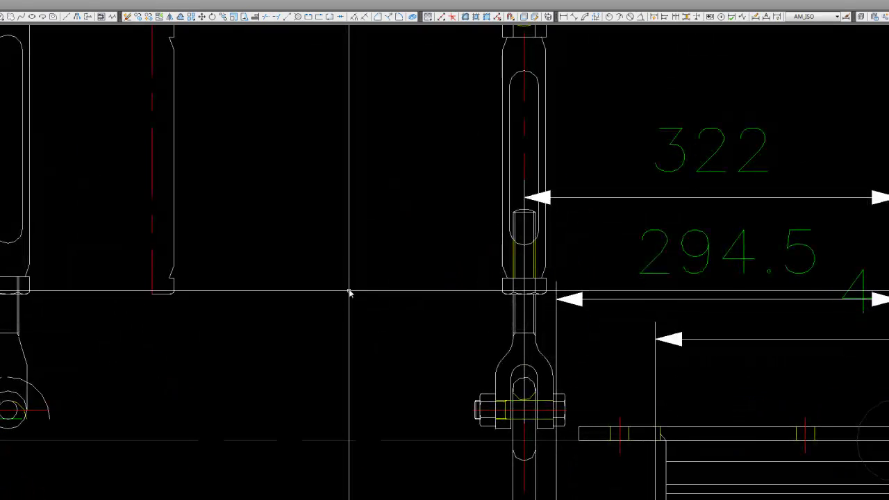
scroll(350, 282, "down", 4)
left_click(377, 308)
left_click(288, 143)
- Move the side profile right, past the clevis turnbuckles, above the chute flange
left_click(200, 17)
scroll(311, 248, "up", 5)
scroll(301, 292, "up", 5)
scroll(278, 300, "down", 5)
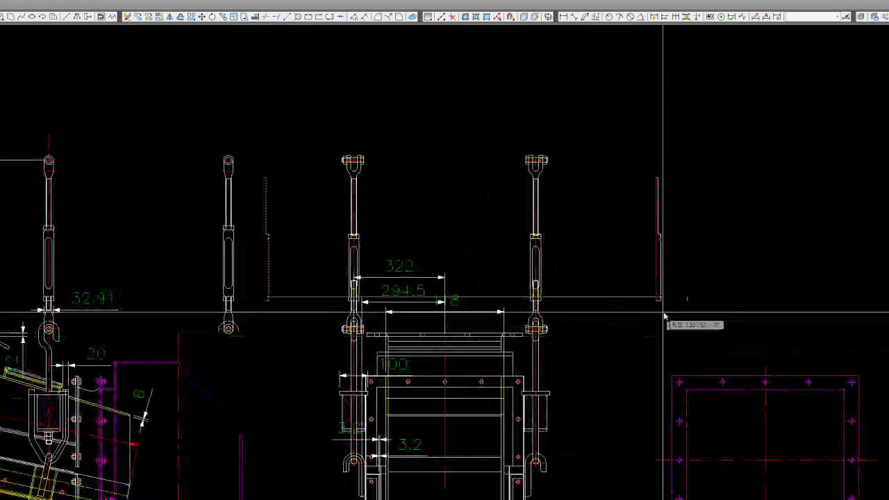
scroll(687, 292, "up", 5)
scroll(720, 271, "down", 5)
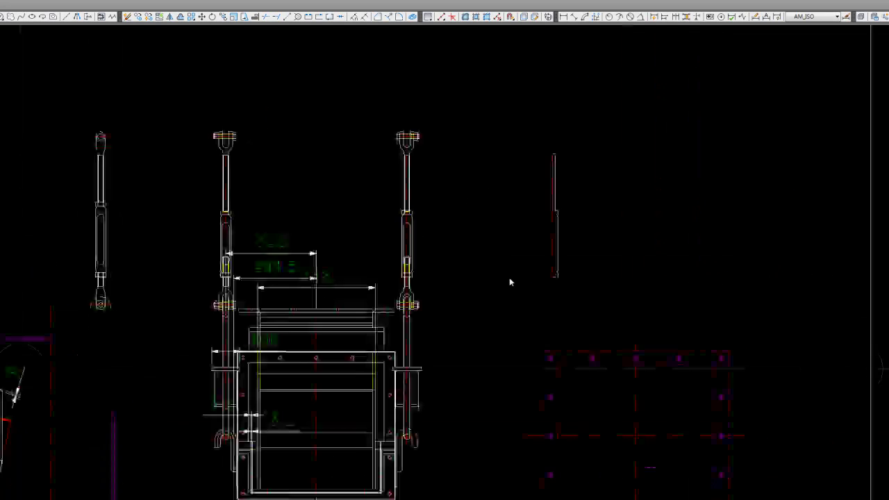
scroll(491, 301, "up", 3)
scroll(562, 272, "up", 5)
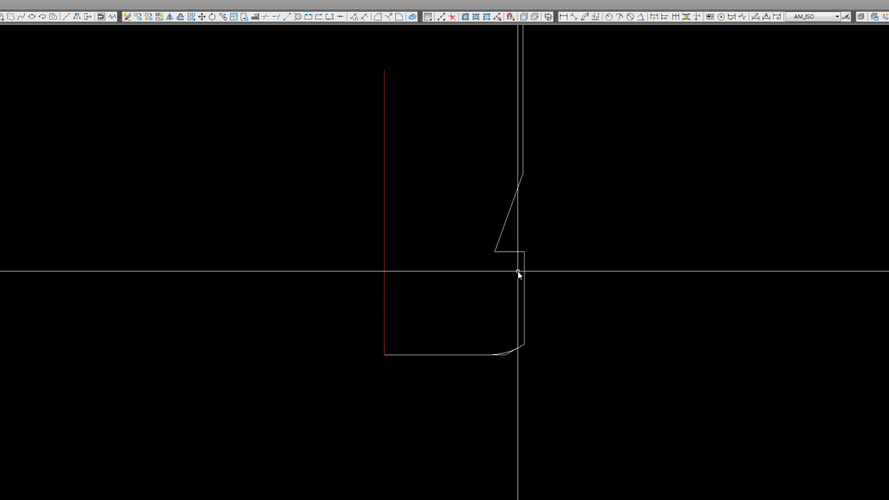
left_click(516, 250)
left_click(568, 316)
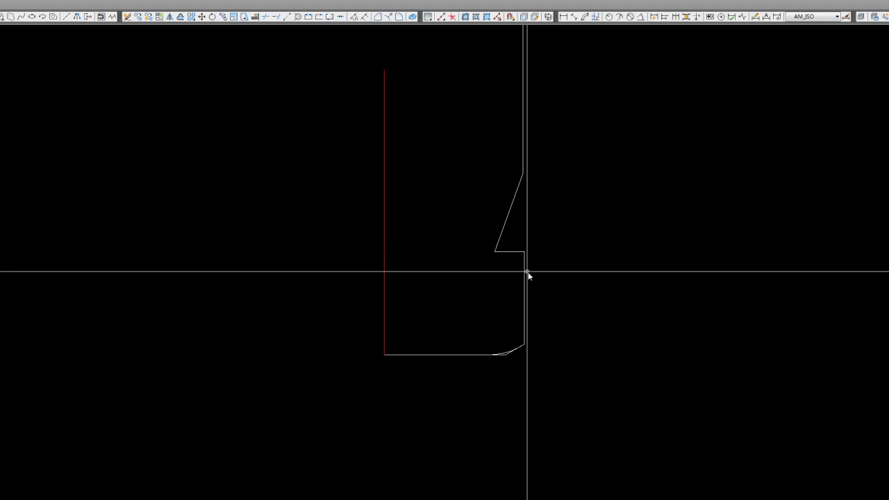
- Window-select the moved side profile above the chute flange outline
scroll(361, 287, "down", 5)
scroll(364, 289, "down", 3)
scroll(377, 297, "up", 2)
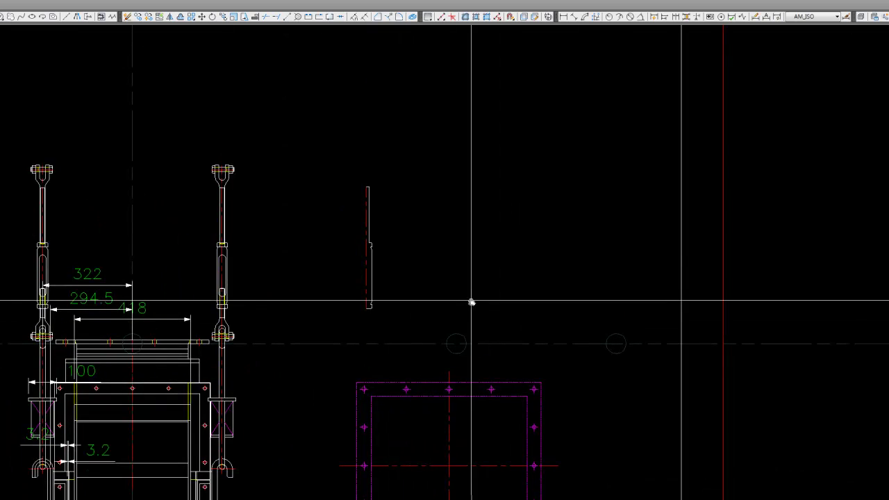
scroll(479, 326, "down", 4)
scroll(470, 379, "up", 3)
mouse_move(470, 379)
middle_mouse_down()
mouse_move(542, 314)
mouse_move(579, 252)
mouse_move(552, 254)
mouse_move(578, 281)
middle_mouse_up()
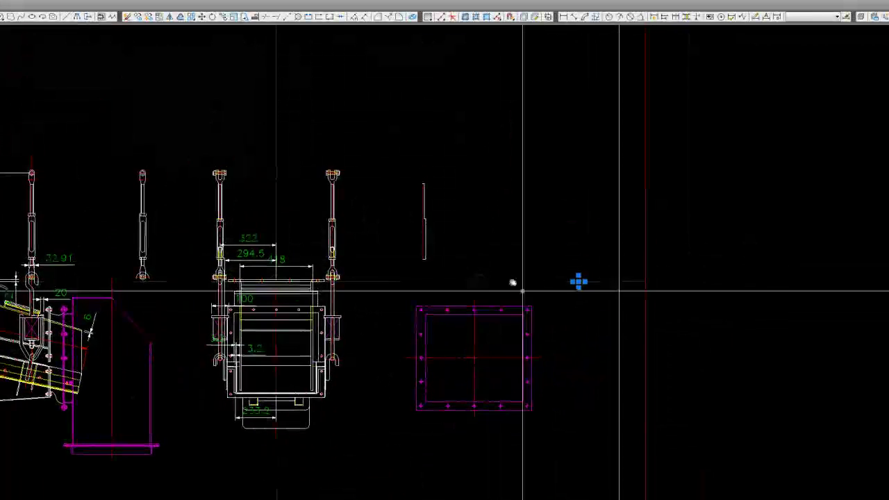
scroll(463, 242, "up", 4)
left_click(322, 64)
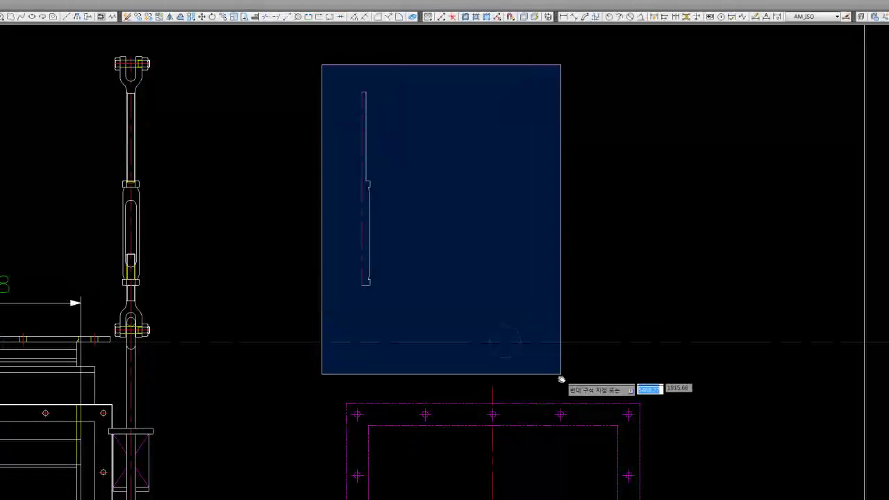
left_click(561, 378)
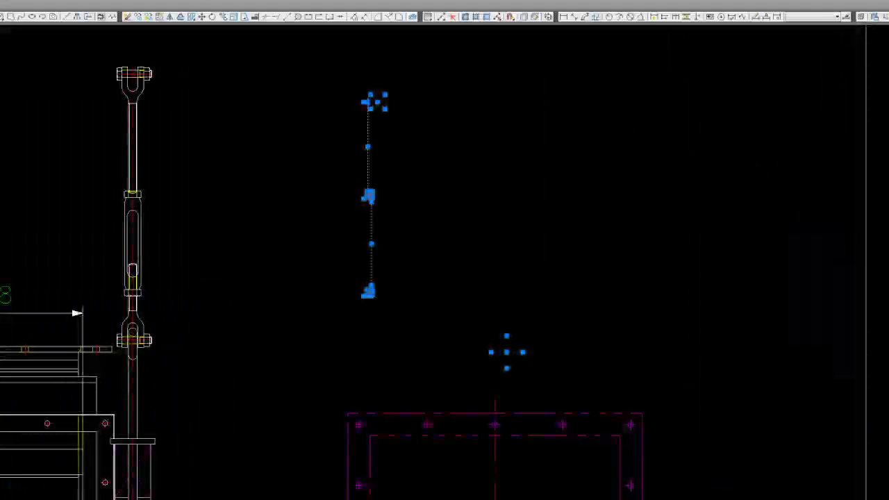
scroll(277, 322, "down", 1)
scroll(277, 323, "down", 3)
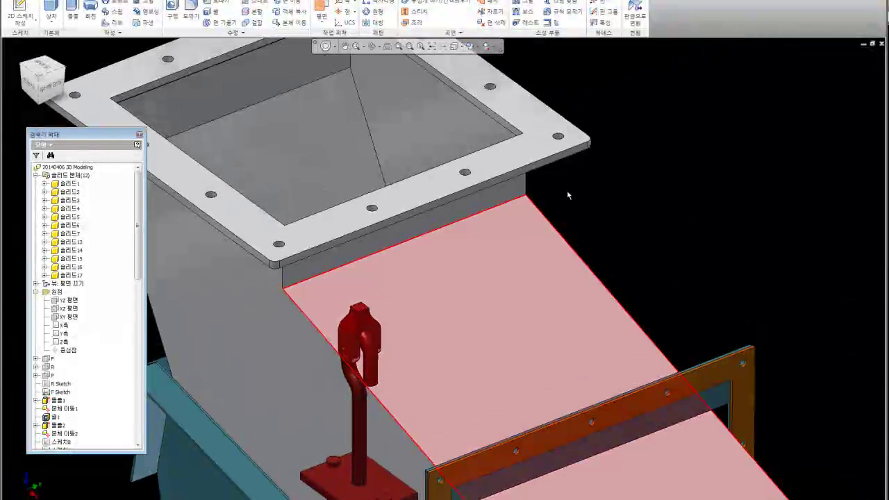
scroll(607, 200, "down", 2)
scroll(591, 198, "up", 1)
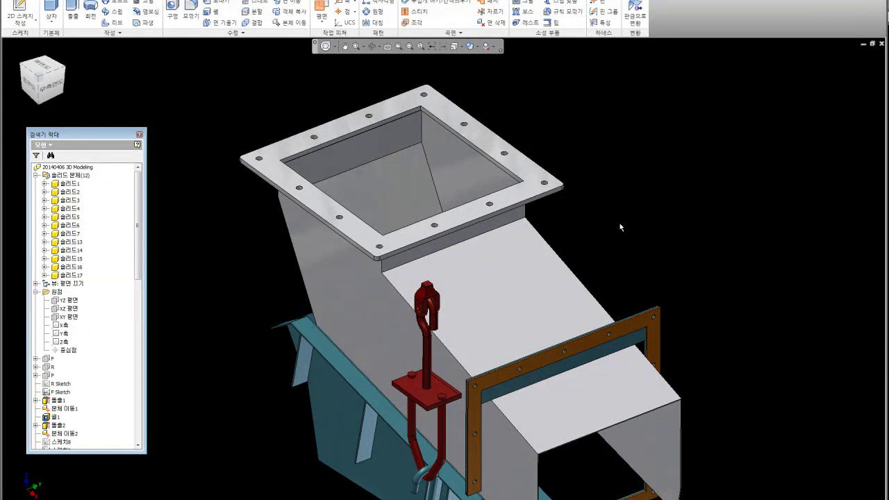
left_click(325, 8)
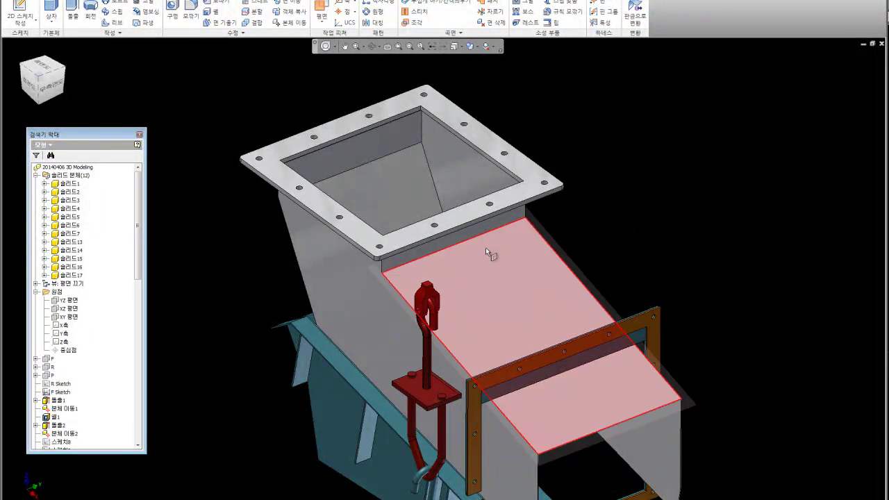
scroll(514, 359, "up", 5)
left_click(477, 377)
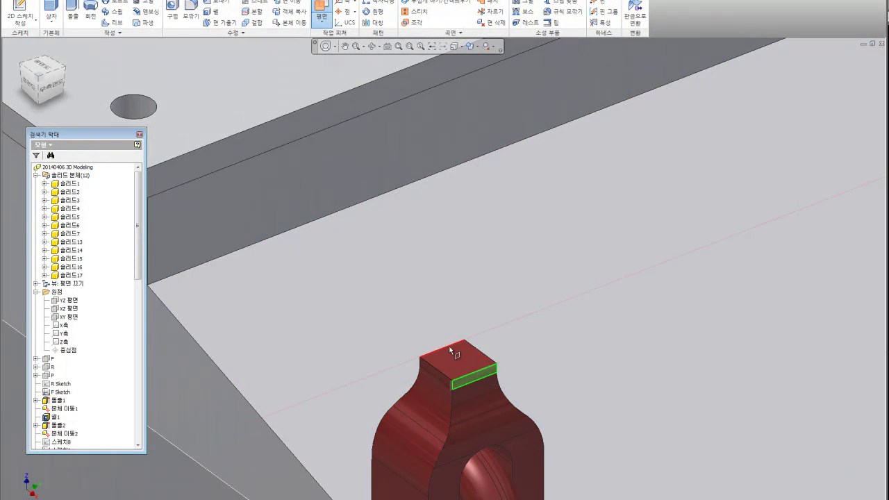
left_click(20, 64)
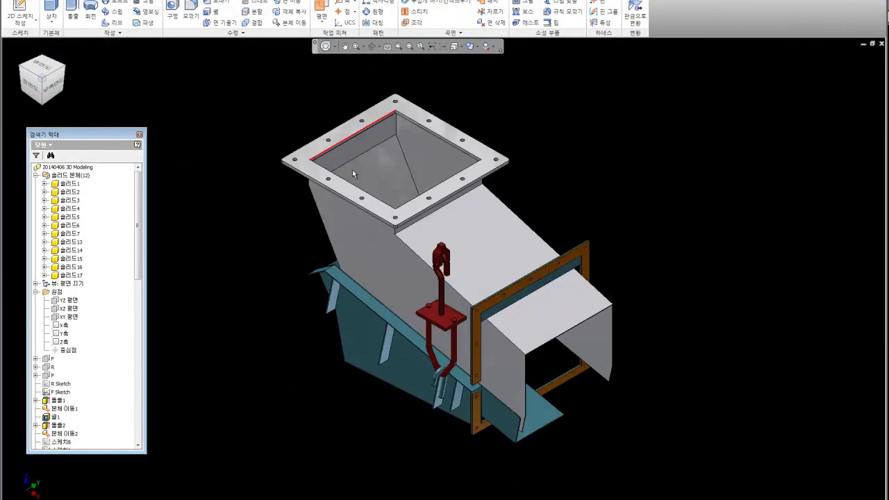
scroll(567, 206, "up", 3)
scroll(618, 166, "down", 3)
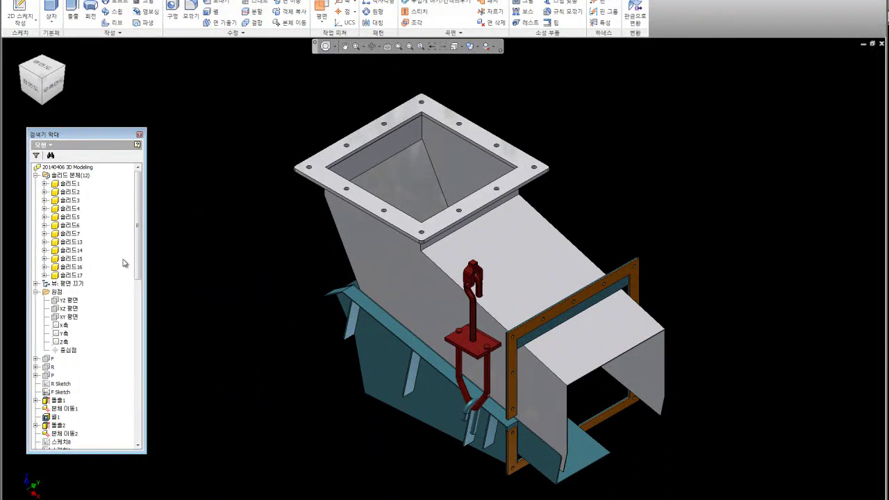
left_click(61, 302)
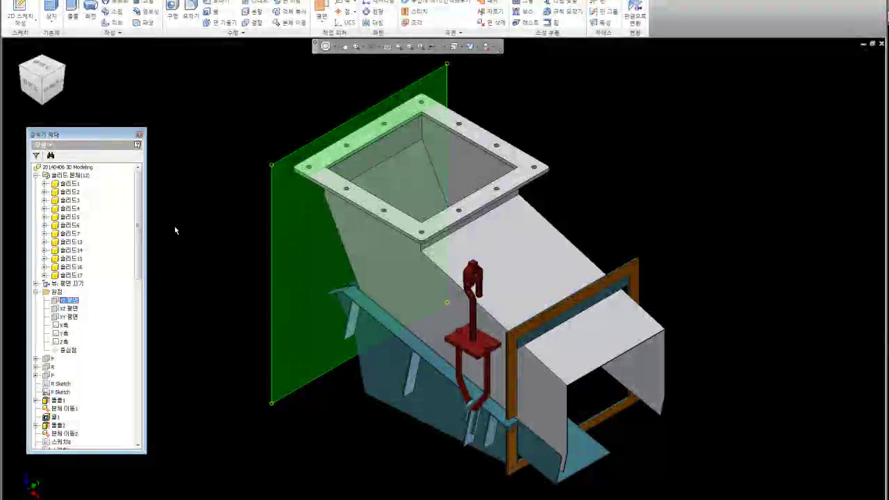
left_click(206, 250)
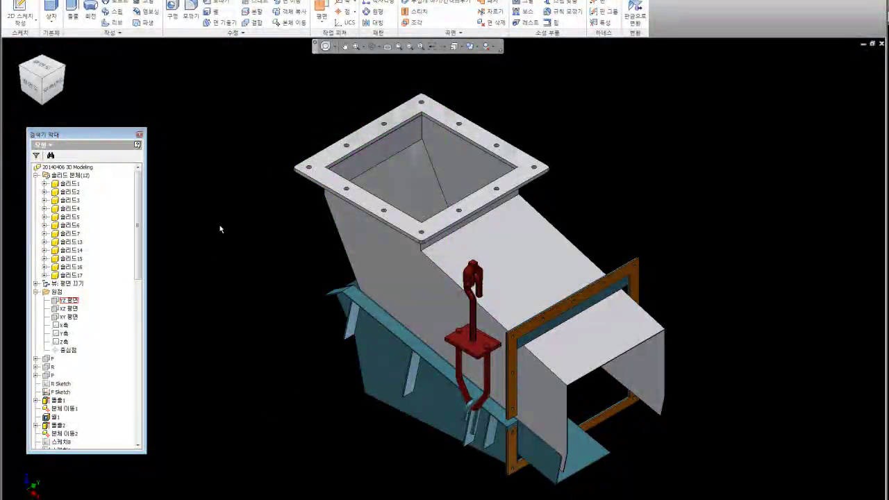